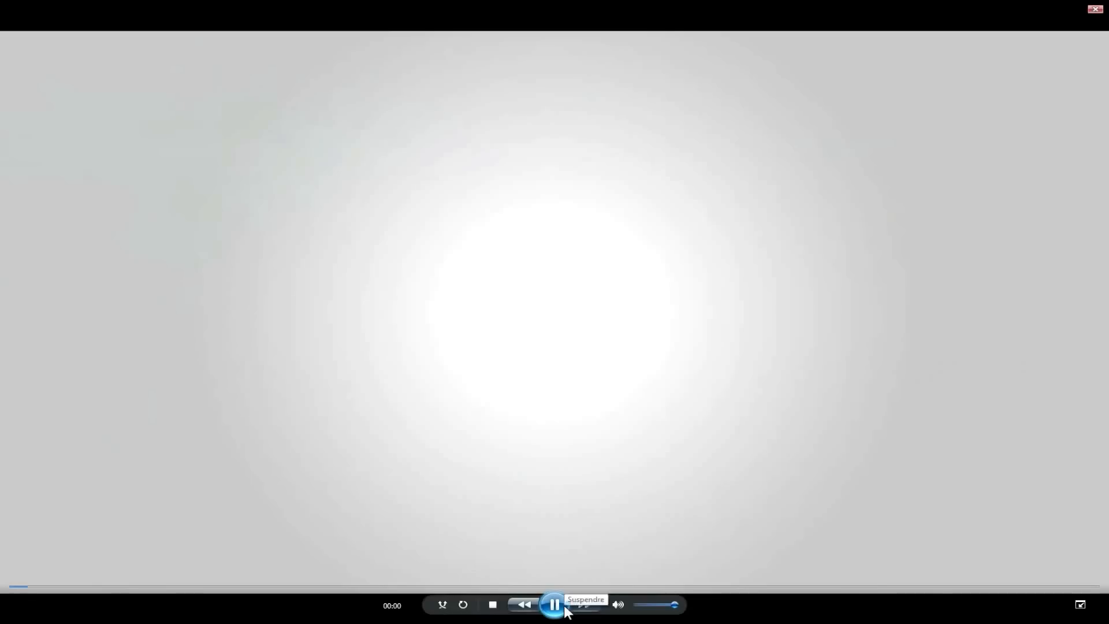
Play the finished intro video, pausing at the line, logo and text reveals, close it, and return to Photoshop.
click(565, 607)
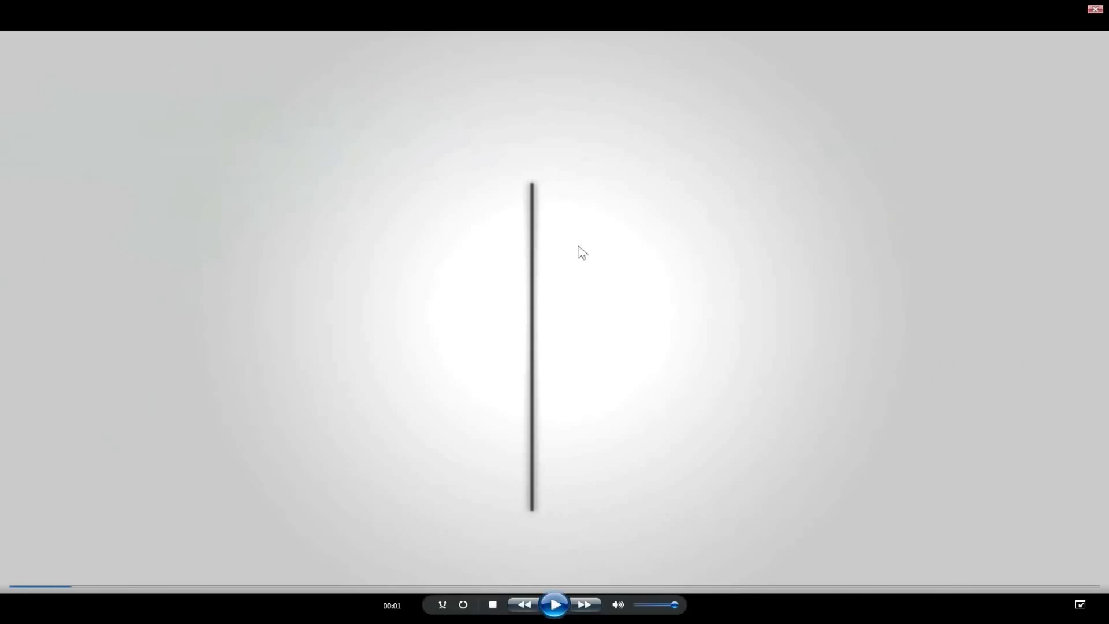
click(554, 605)
click(555, 604)
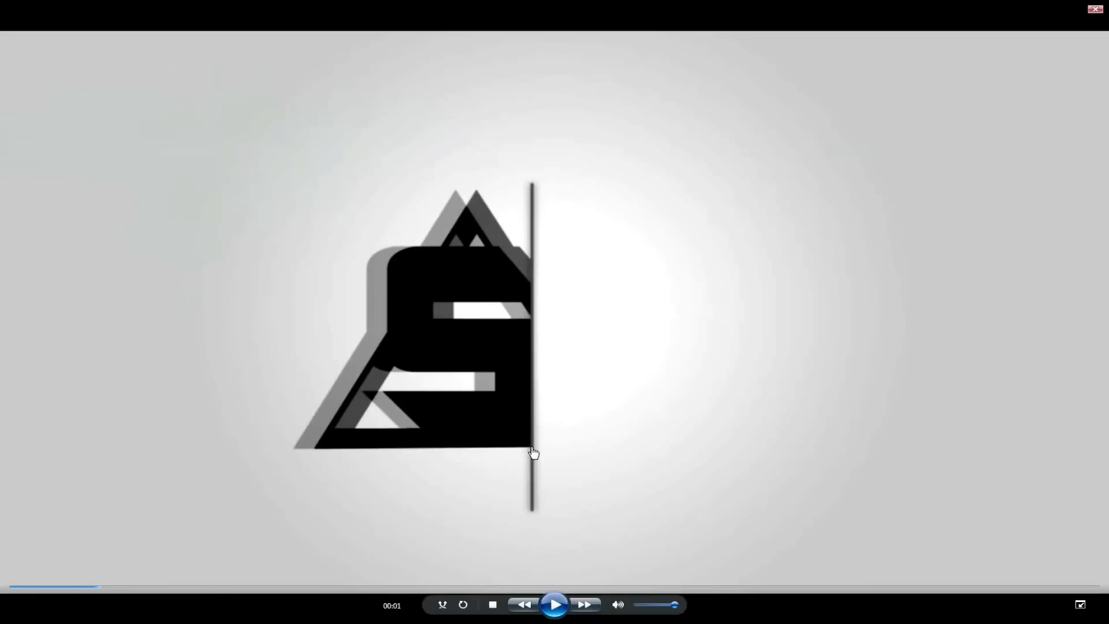
click(556, 608)
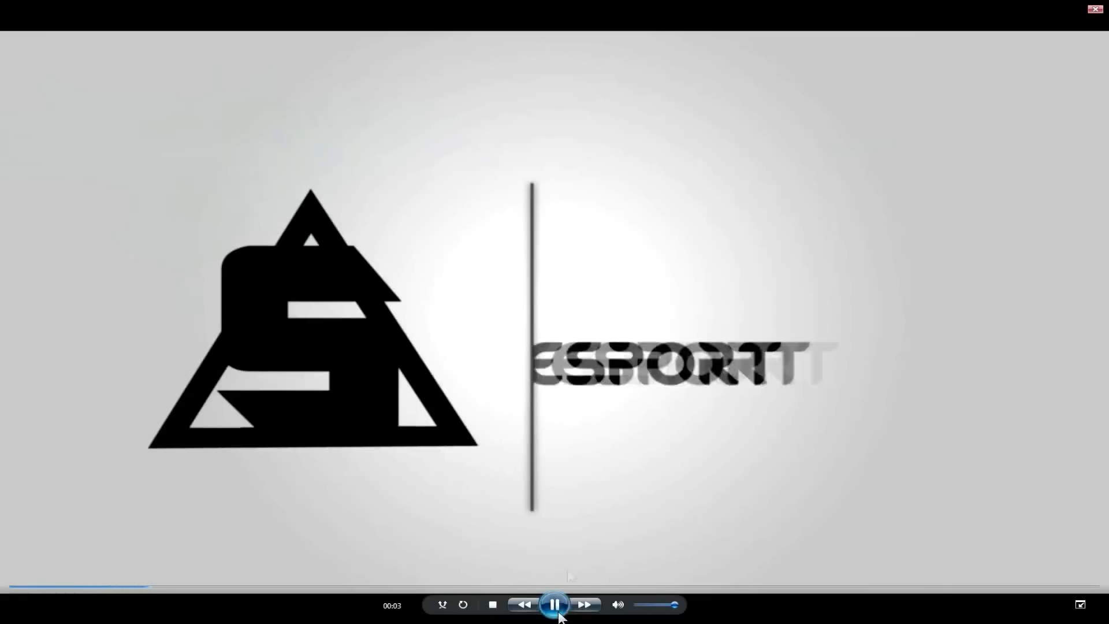
click(555, 607)
click(552, 608)
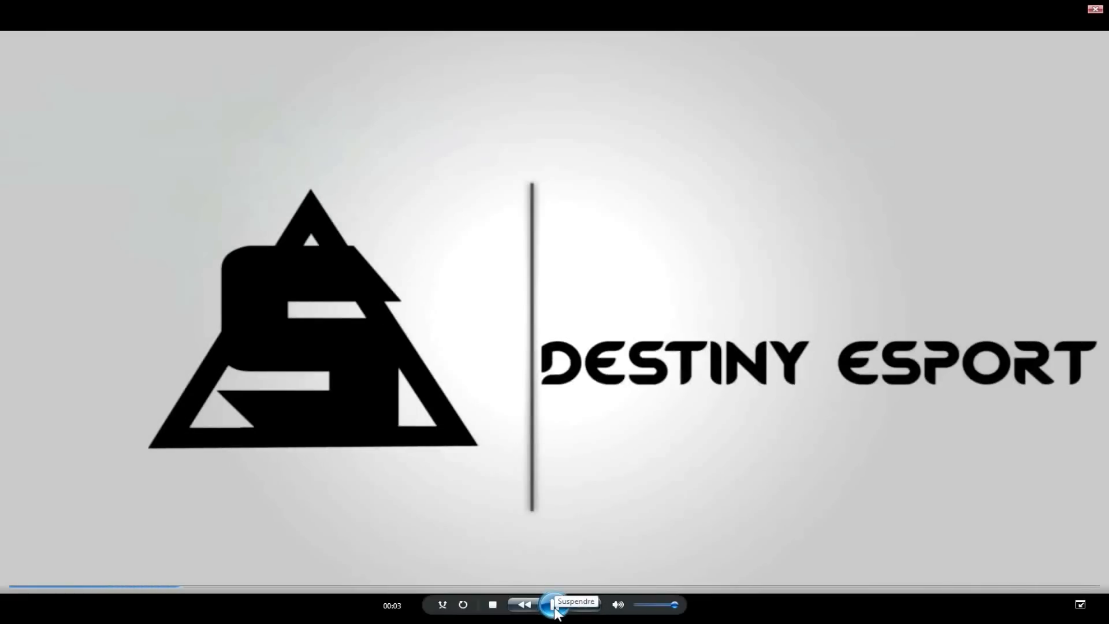
click(554, 607)
click(1095, 9)
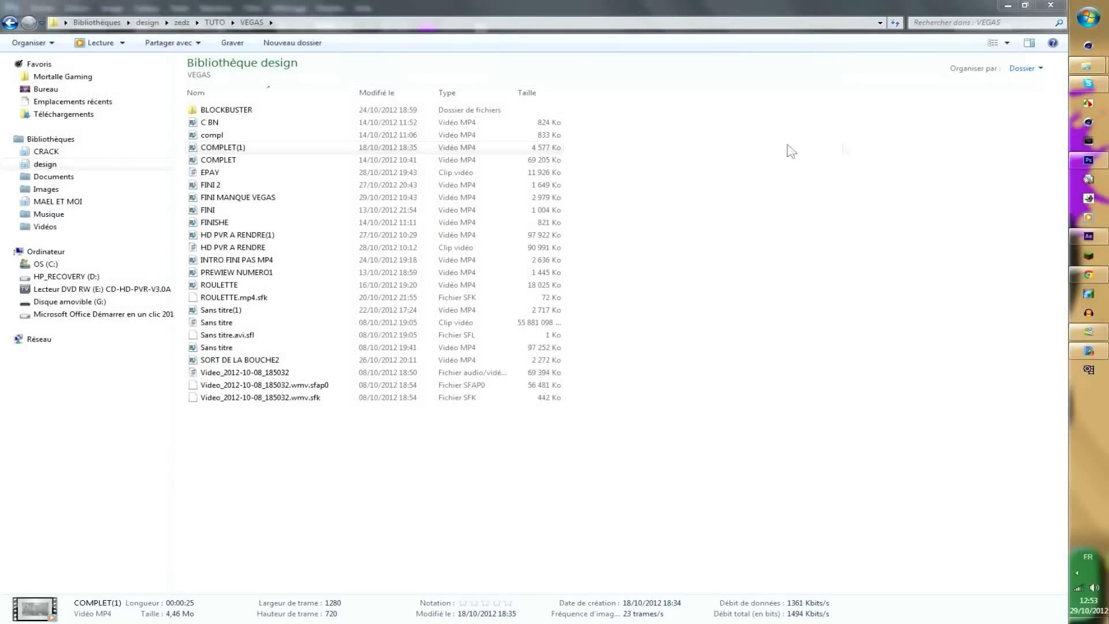
click(1022, 6)
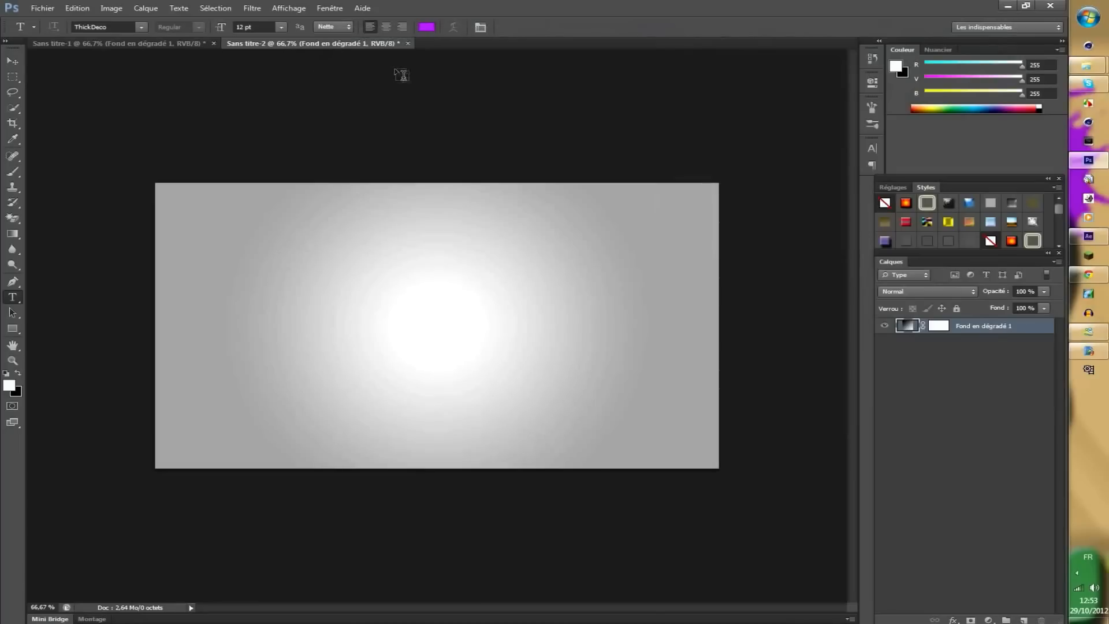
Undo the existing gradient fill and add a new gradient fill layer based on the foreground-to-background preset.
key(ctrl+z)
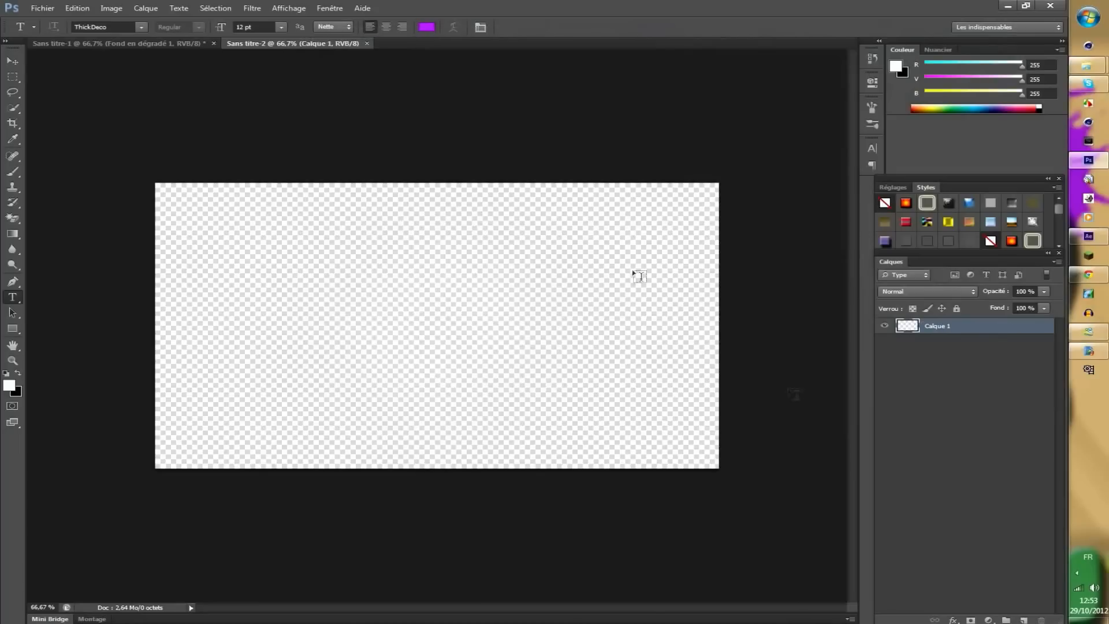
click(141, 8)
mouse_move(294, 104)
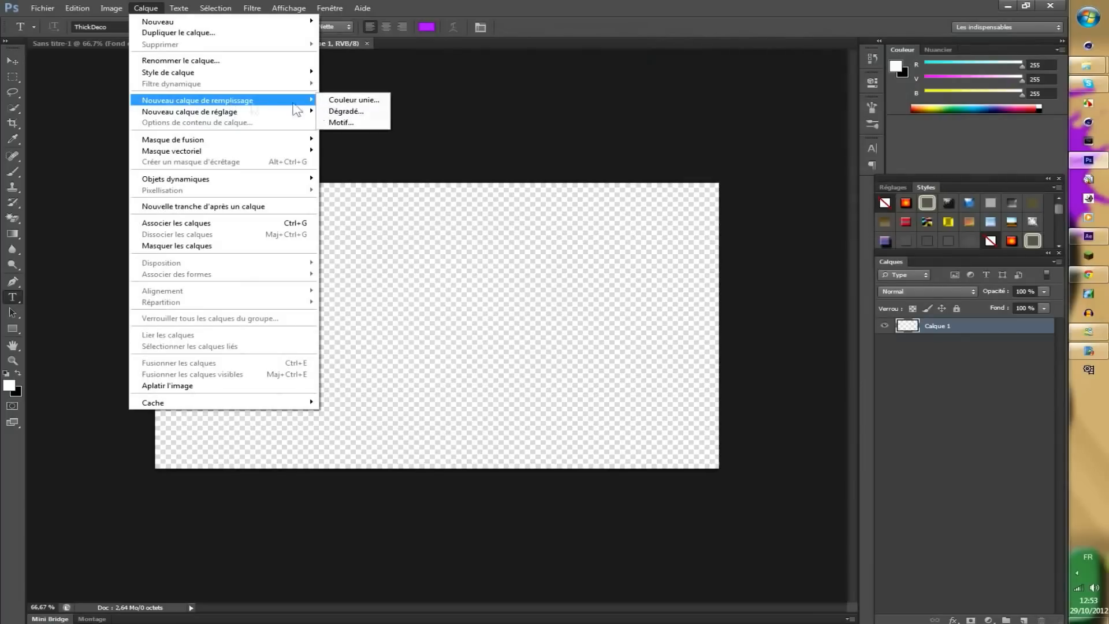
click(346, 110)
click(685, 195)
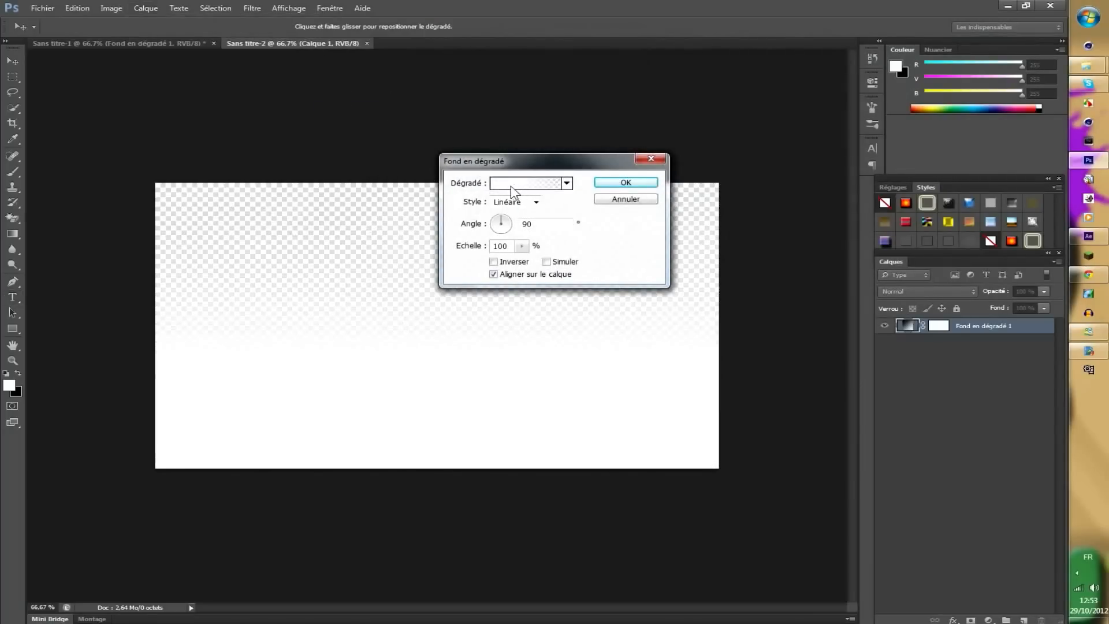
click(511, 183)
click(420, 147)
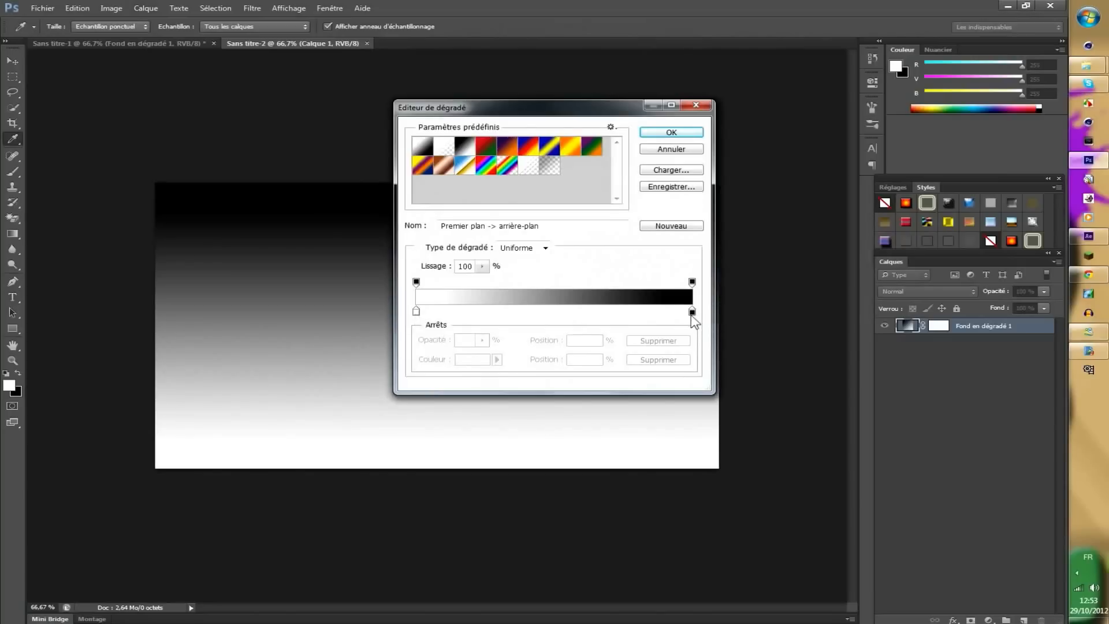
Change the gradient's black end stop to light grey ababab and accept the edited gradient.
click(692, 313)
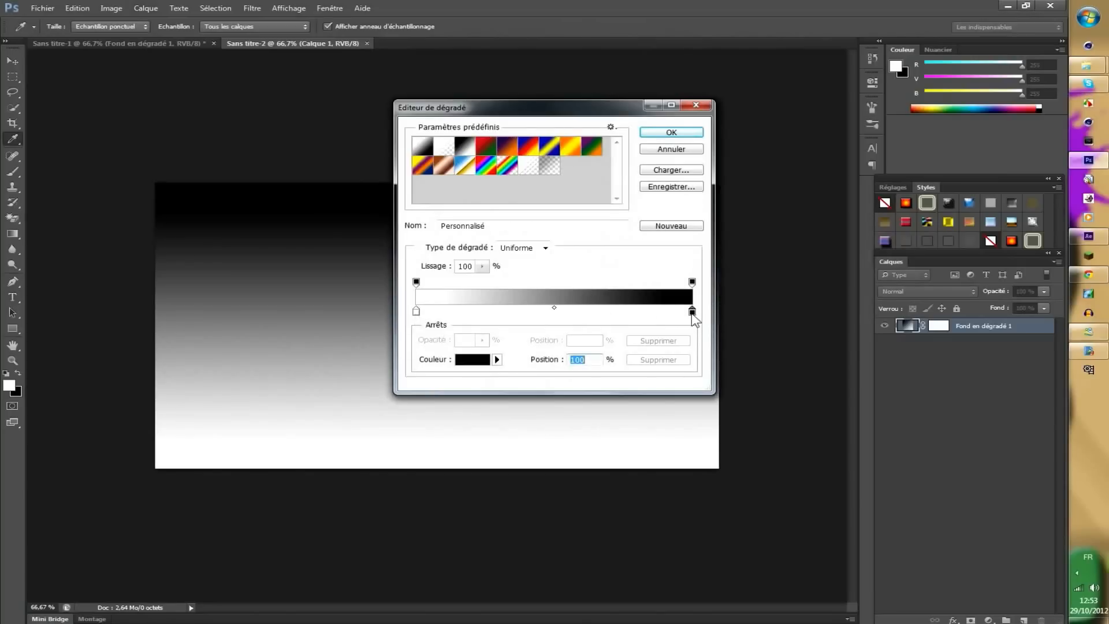
double_click(692, 313)
drag(382, 243, 261, 213)
click(657, 156)
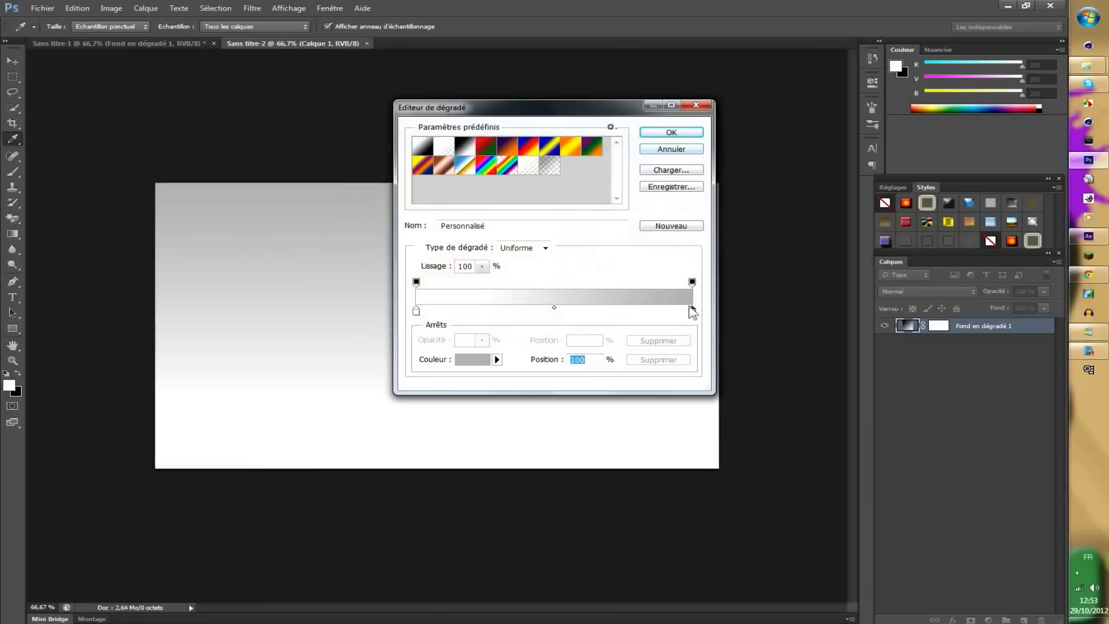
double_click(692, 313)
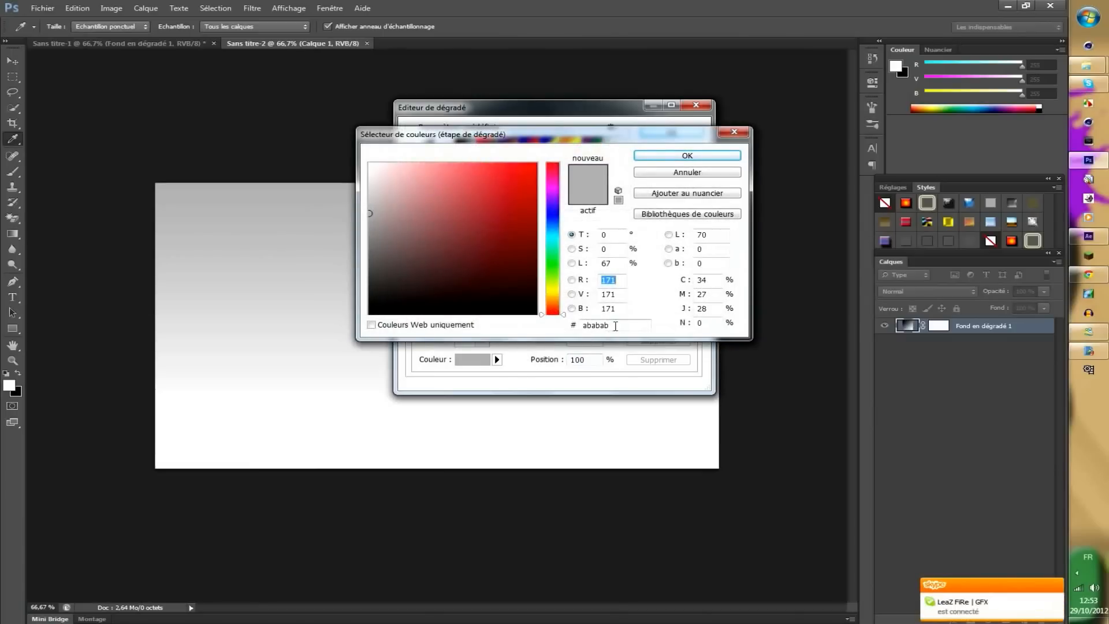
click(673, 156)
click(671, 133)
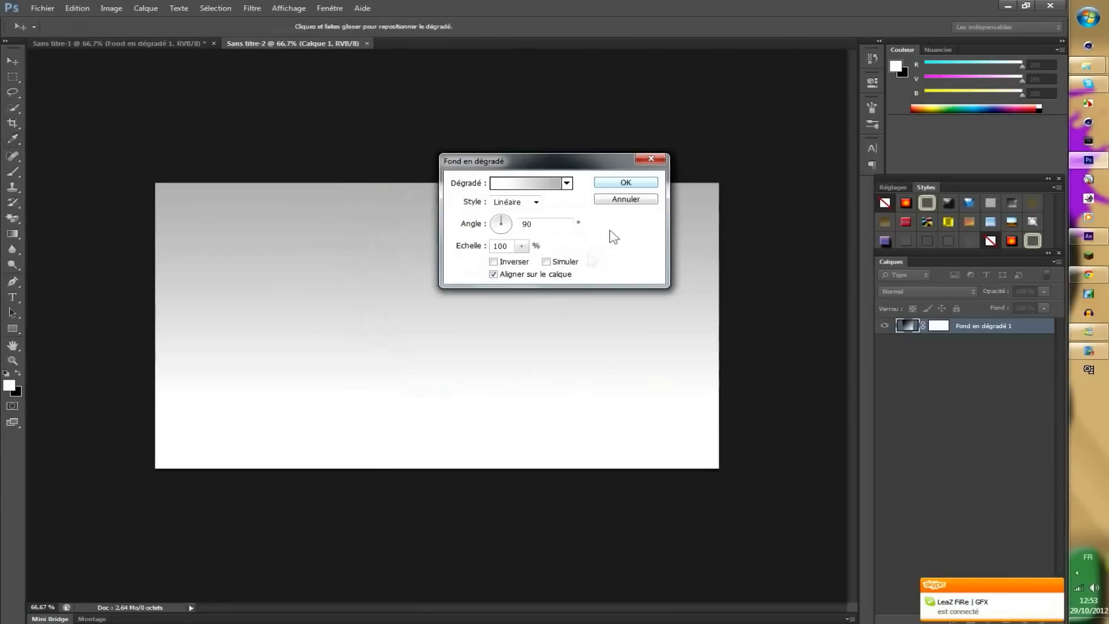
Set the gradient fill's style to Radial, adjust its angle to widen the white centre, and apply the fill.
click(536, 202)
click(508, 225)
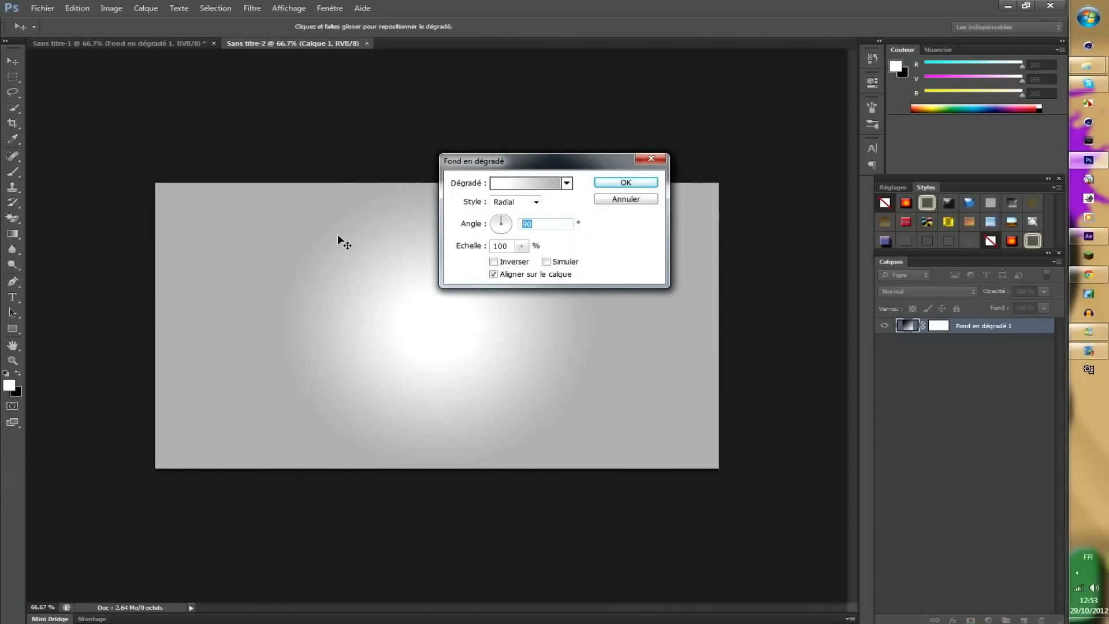
text(1)
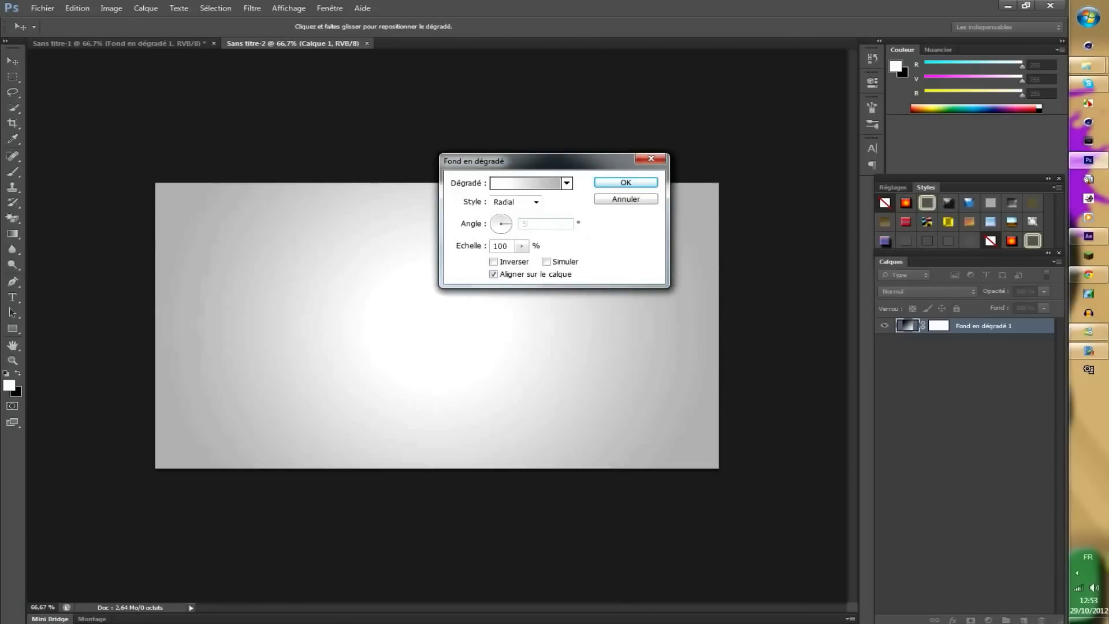
text(90)
click(616, 184)
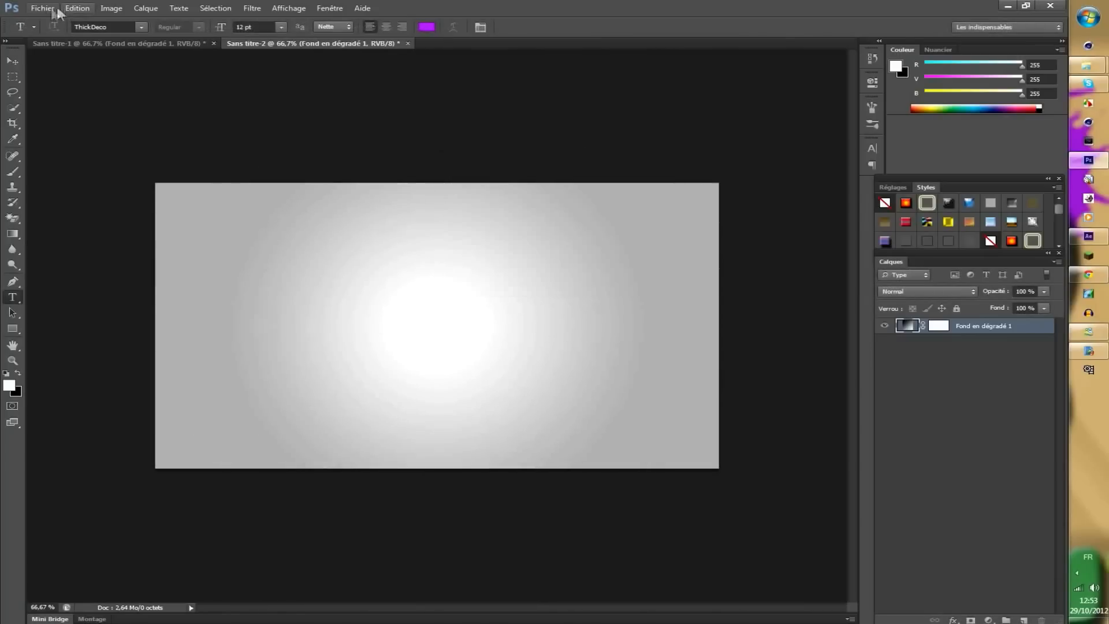
Start saving the background under a new name, choosing the after effects folder inside design > zedz > TUTO as location.
click(43, 8)
click(112, 152)
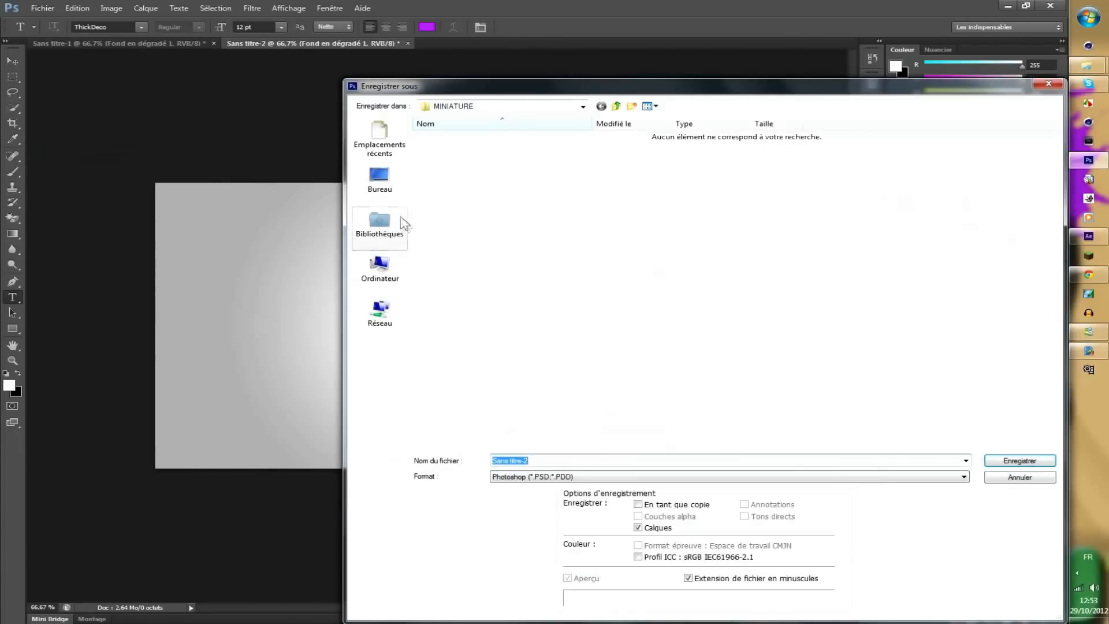
click(397, 238)
double_click(820, 130)
click(481, 375)
scroll(471, 393, down, 3)
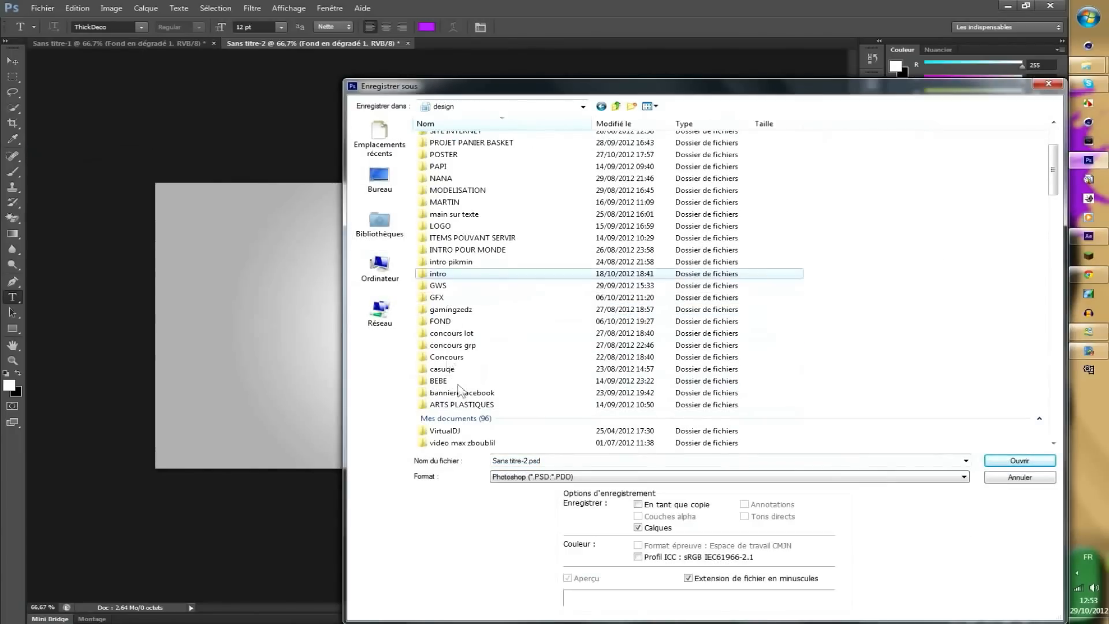
scroll(459, 390, up, 5)
double_click(471, 150)
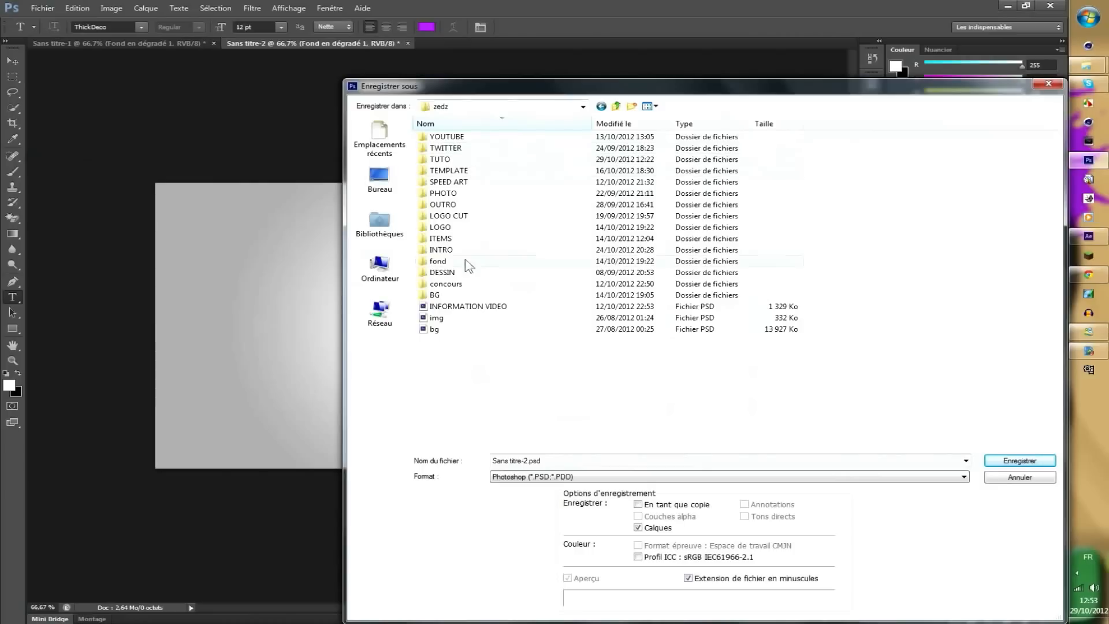
double_click(460, 159)
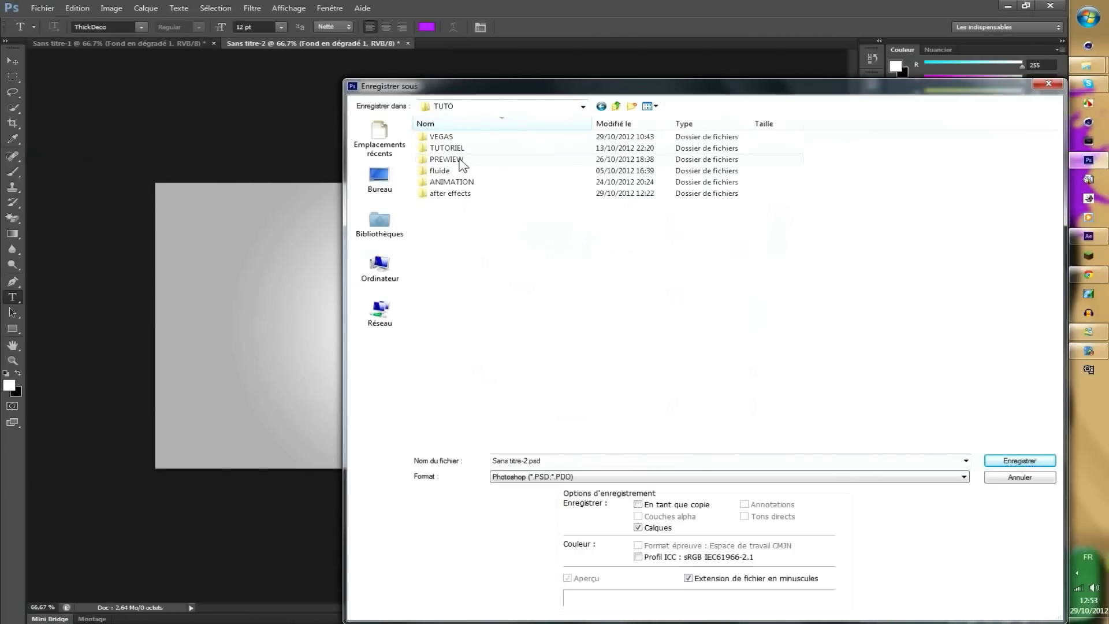
double_click(486, 194)
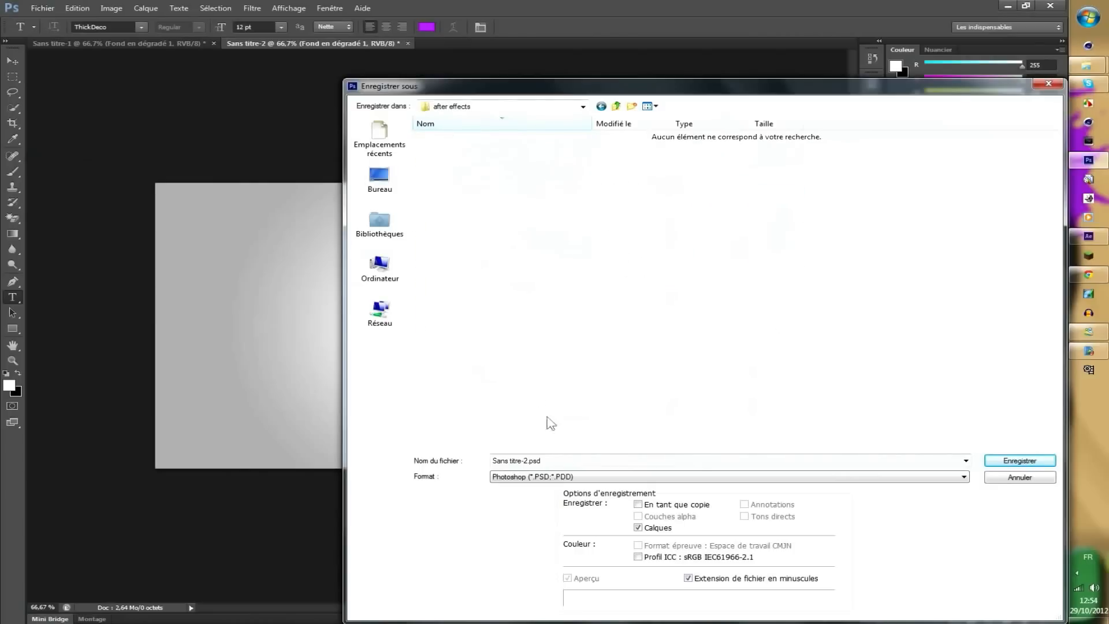
Create a subfolder named TRAIT in the after effects folder and open it.
click(633, 107)
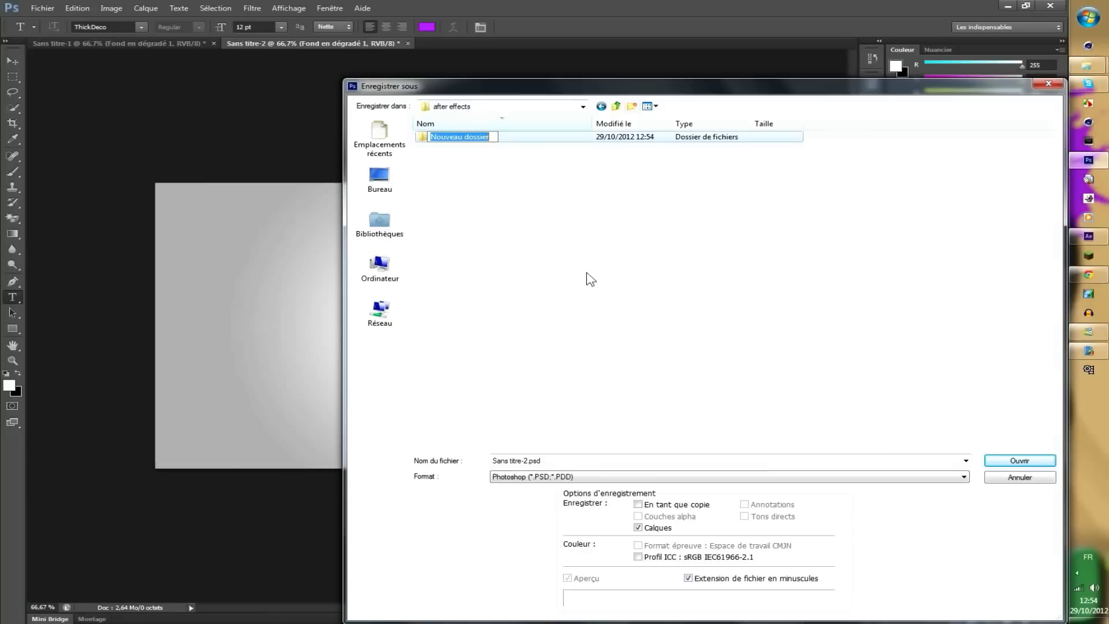
text(TRAIY)
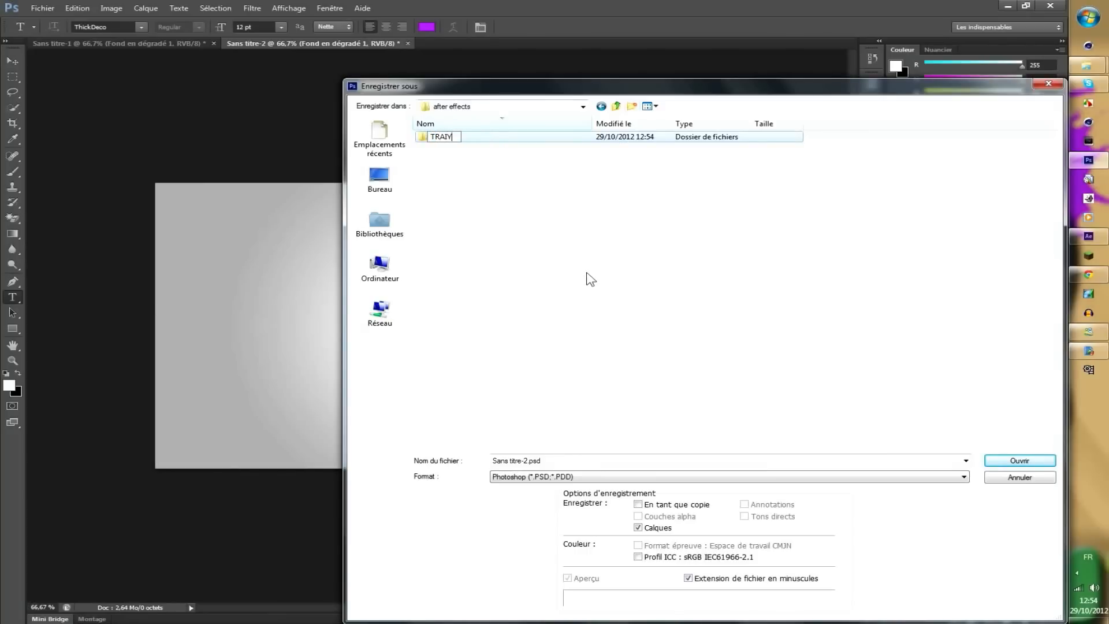
key(Return)
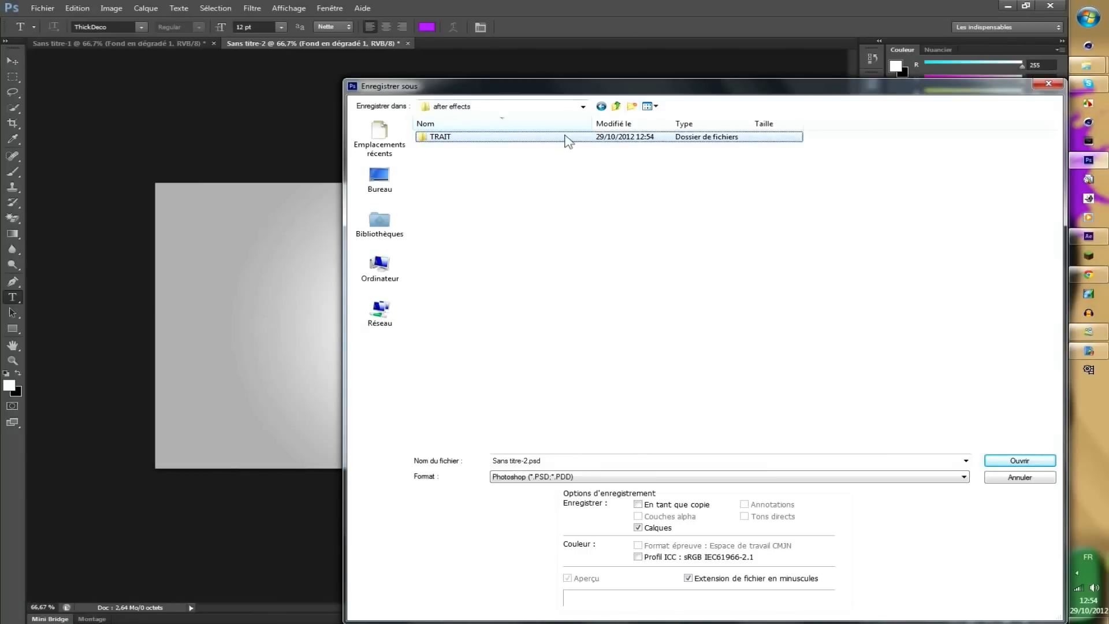
double_click(569, 138)
Save the background as a PNG file named FOND ANIME with the default PNG options.
click(550, 476)
click(551, 432)
click(550, 462)
text(FOND)
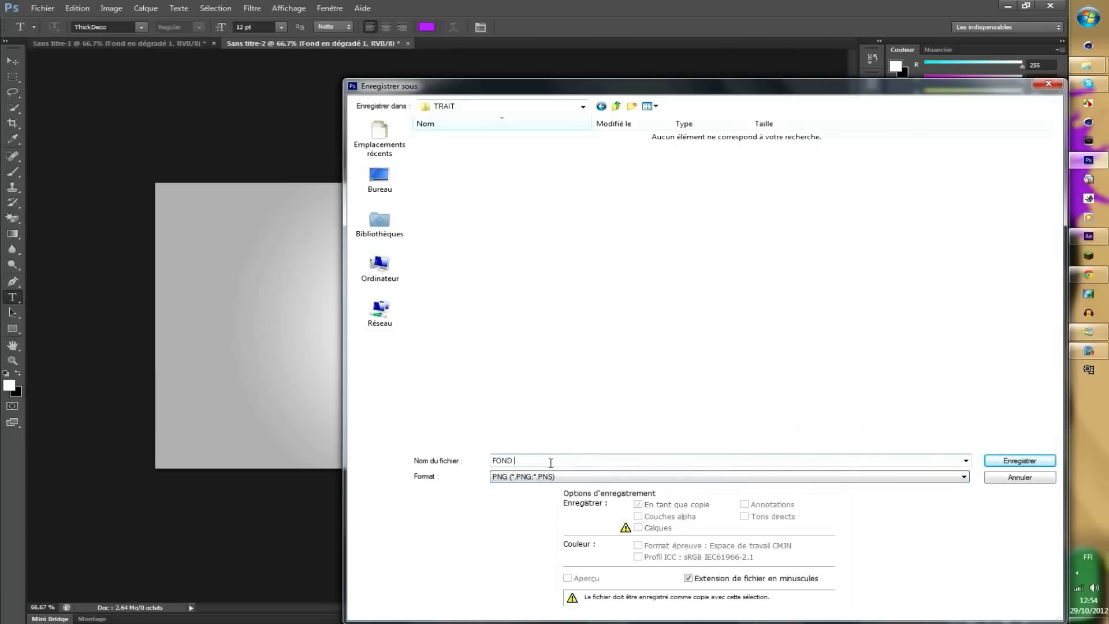
text( ANIME)
key(Return)
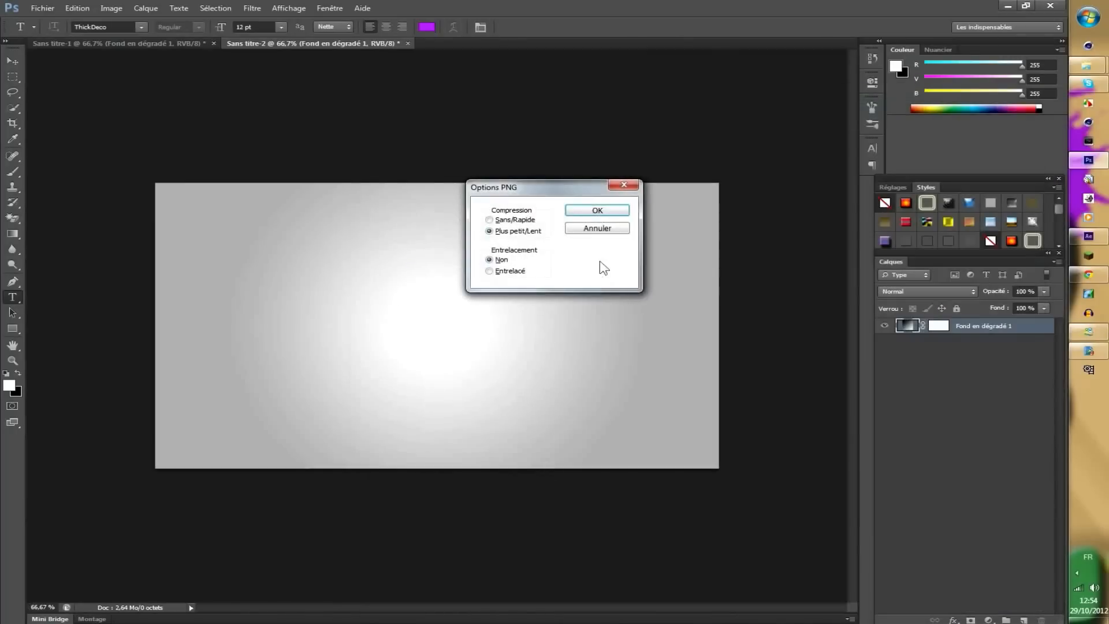
click(598, 211)
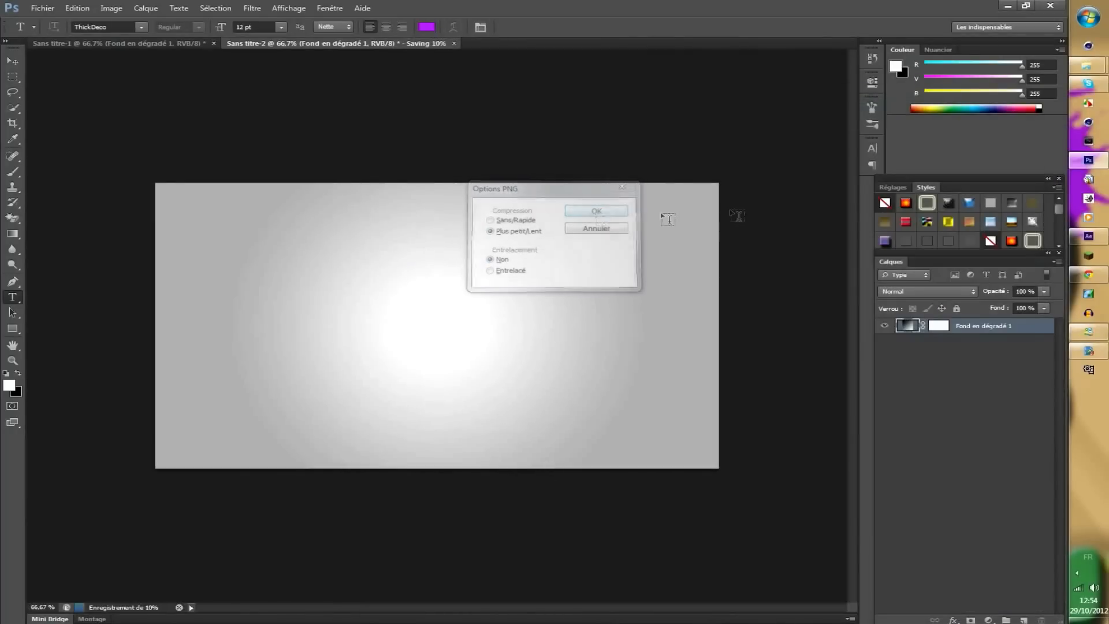
Switch to After Effects and save the open project under the name PROJET COMPLET.
click(1089, 237)
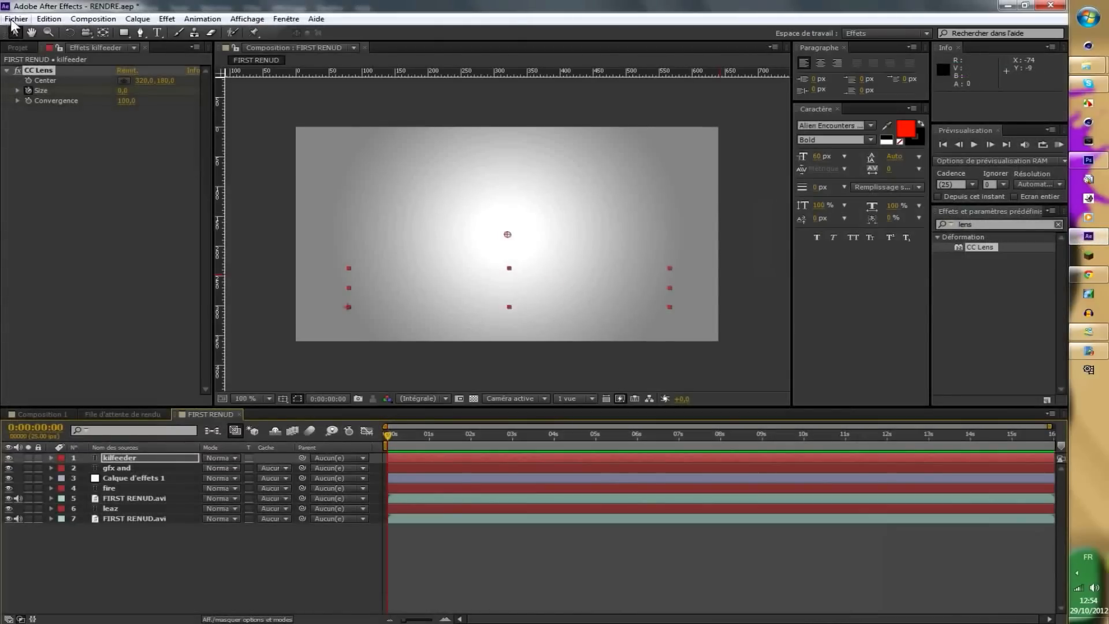
click(14, 19)
mouse_move(174, 131)
click(320, 130)
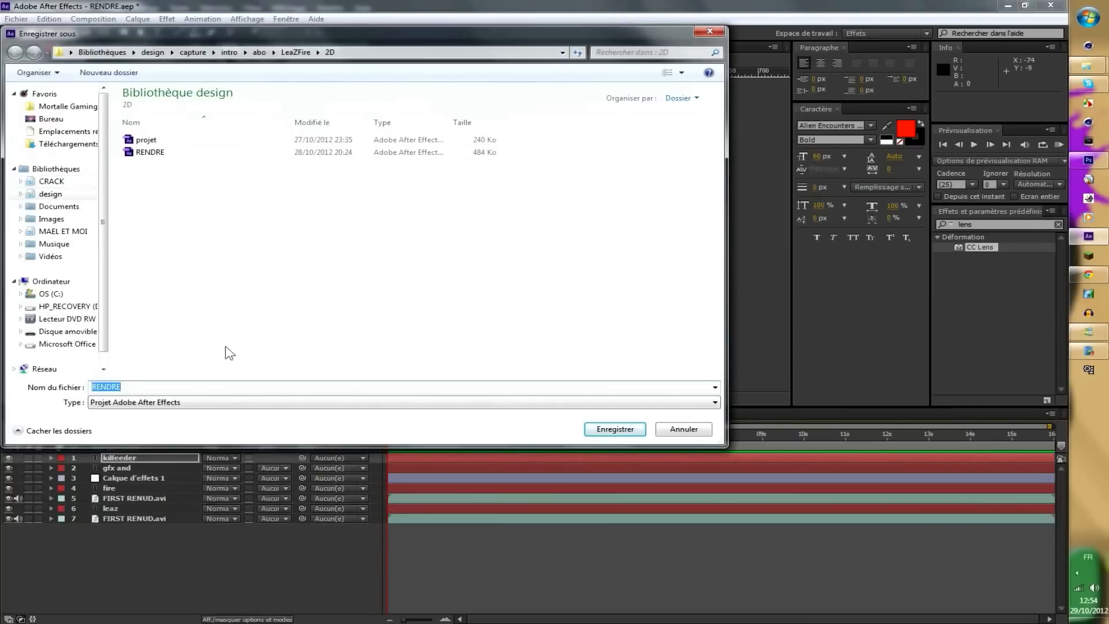
text(PROJET CO)
key(Return)
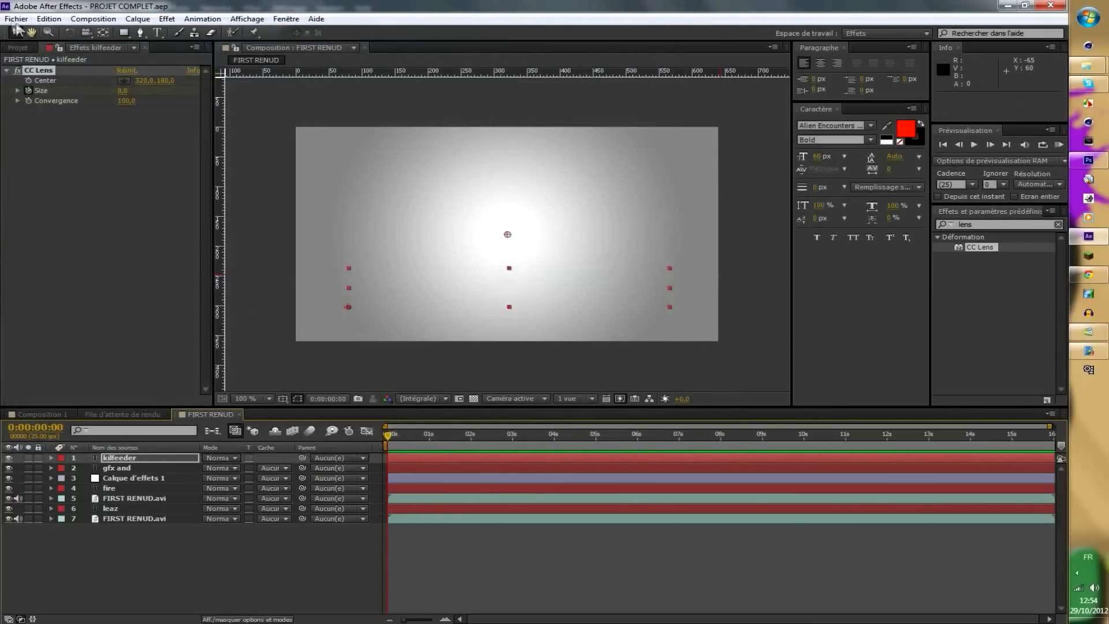
Start a new, empty After Effects project.
click(16, 19)
mouse_move(115, 21)
click(285, 34)
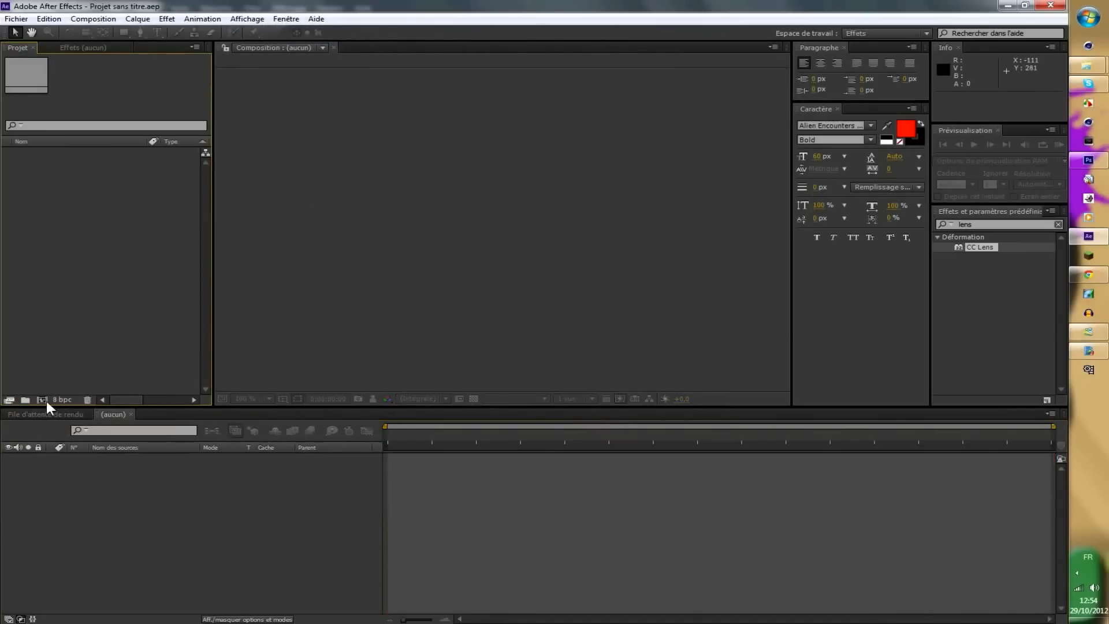
Create a composition named TUTORIEL with the HDV/HDTV 720 25 preset and a 30-second duration.
click(42, 400)
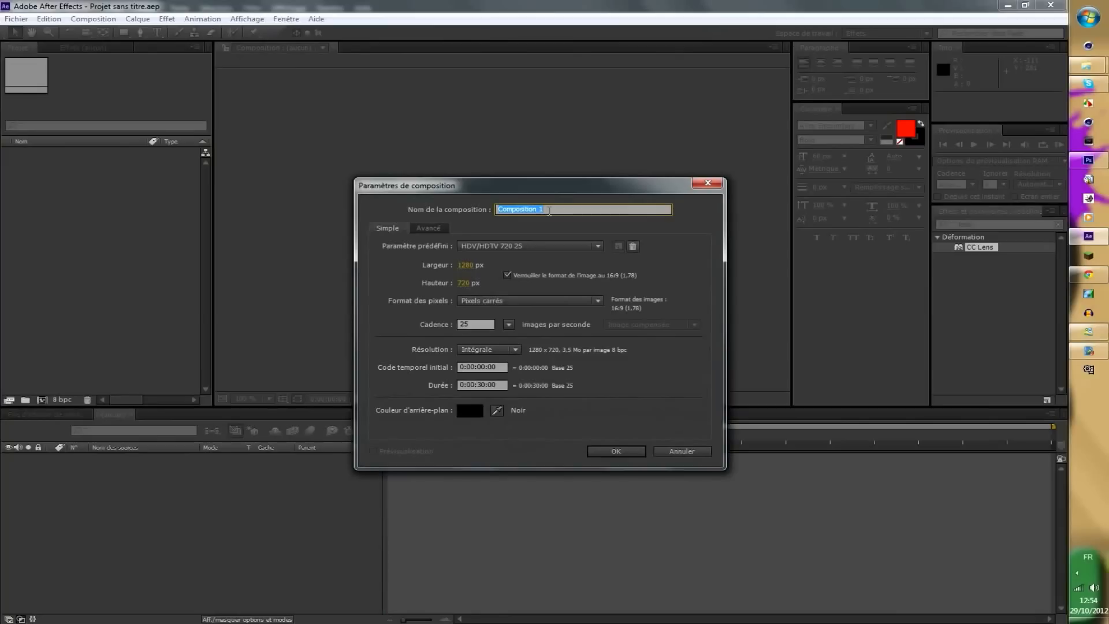
text(TUTORIEL)
click(559, 247)
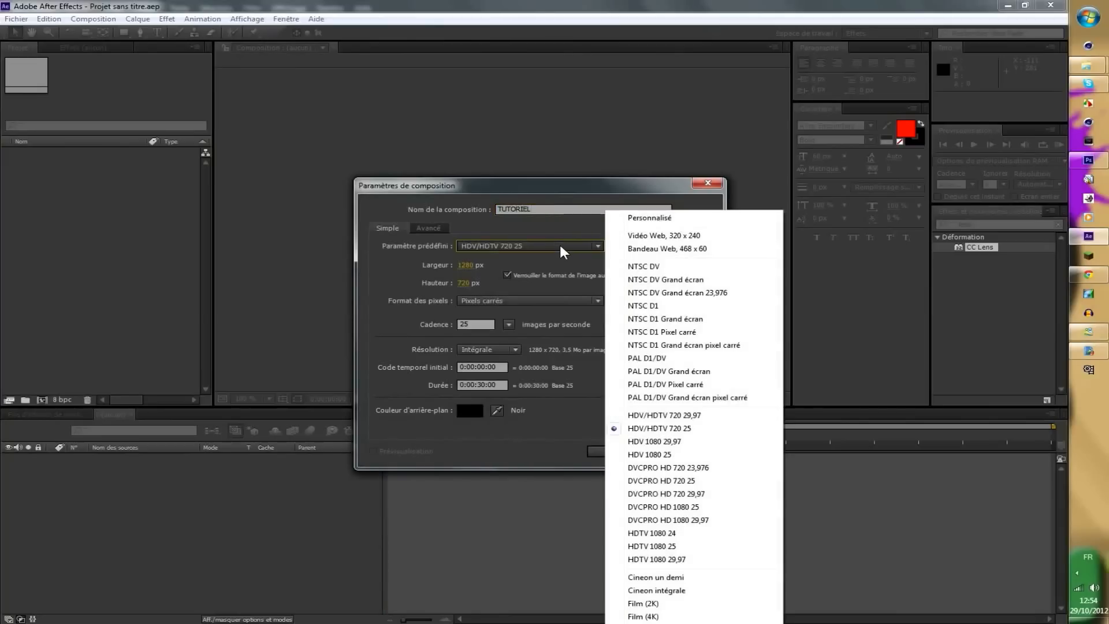
click(560, 241)
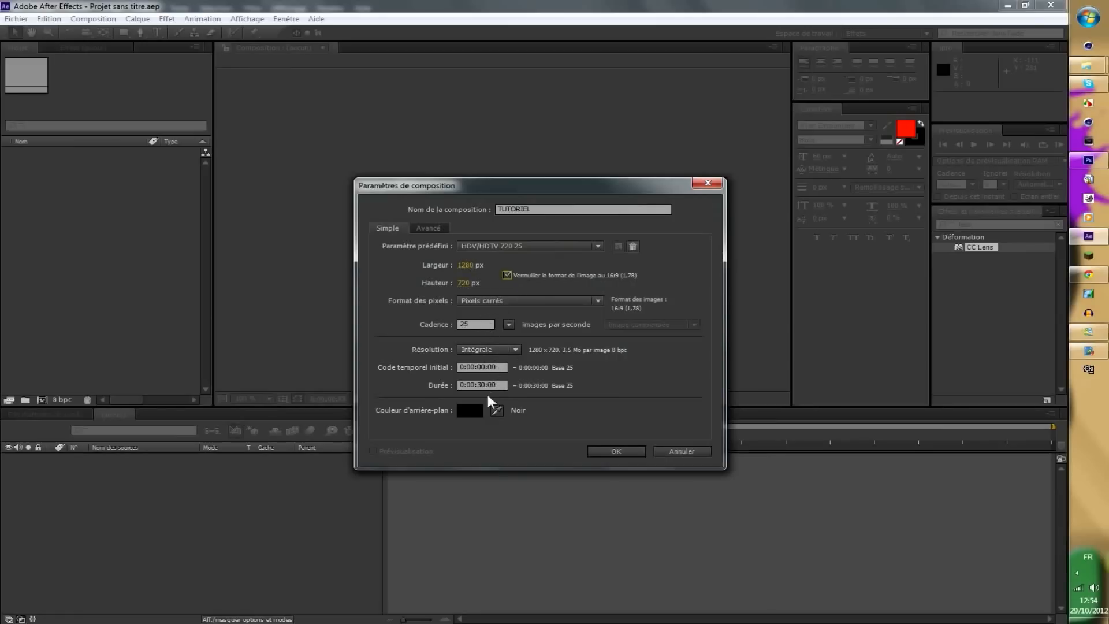
click(606, 447)
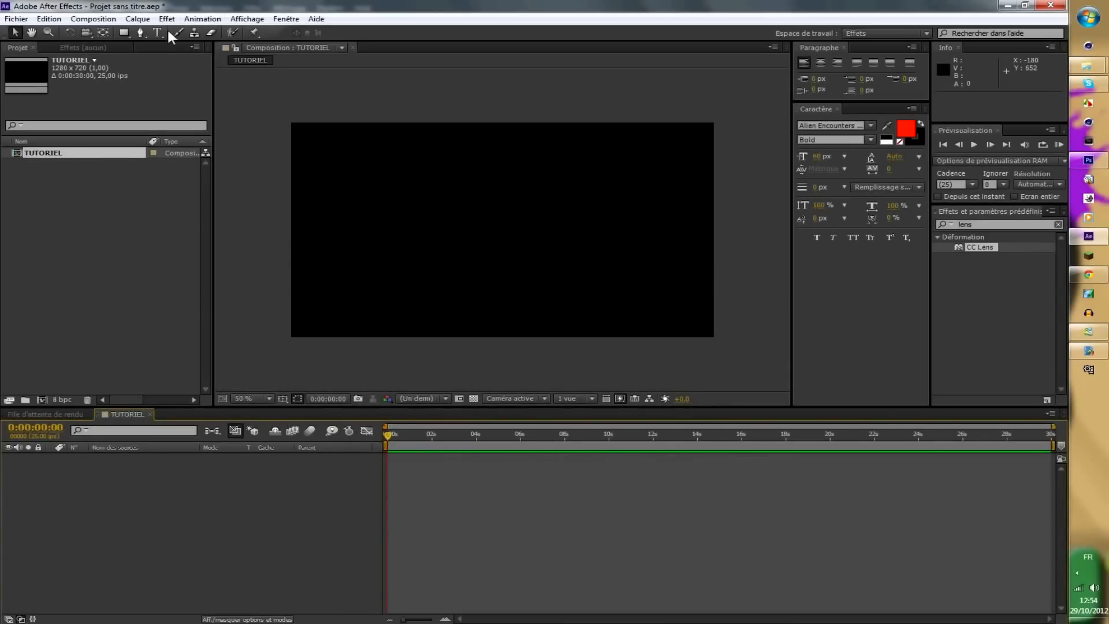
Import FOND ANIM.png from the TUTO folder inside design\zedz and add it as a layer to the TUTORIEL composition.
mouse_move(1088, 64)
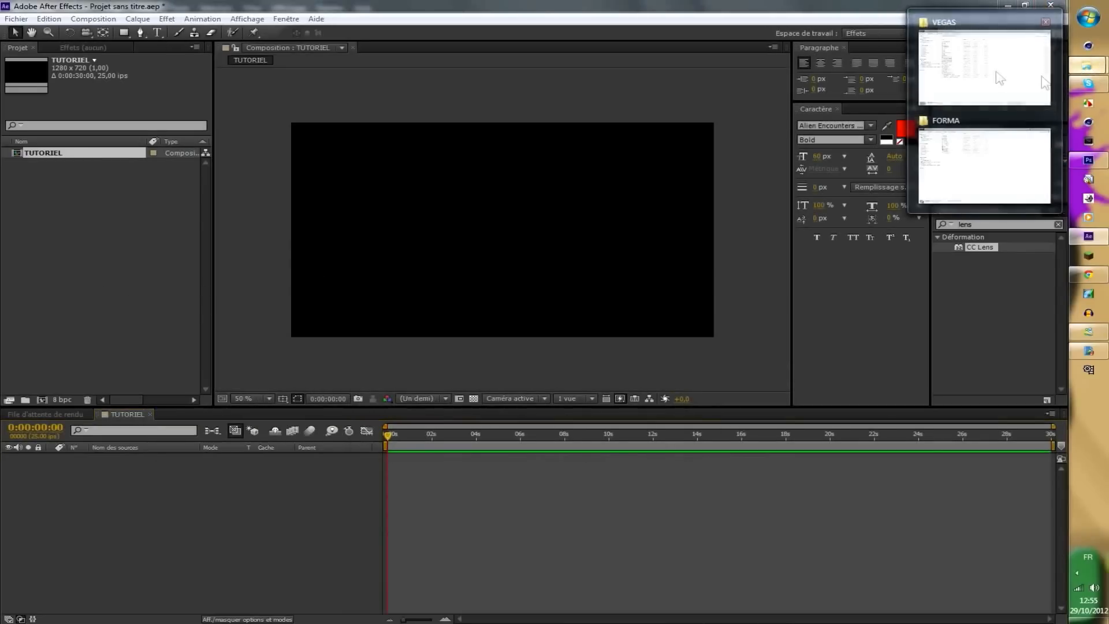
click(986, 138)
click(47, 152)
click(45, 164)
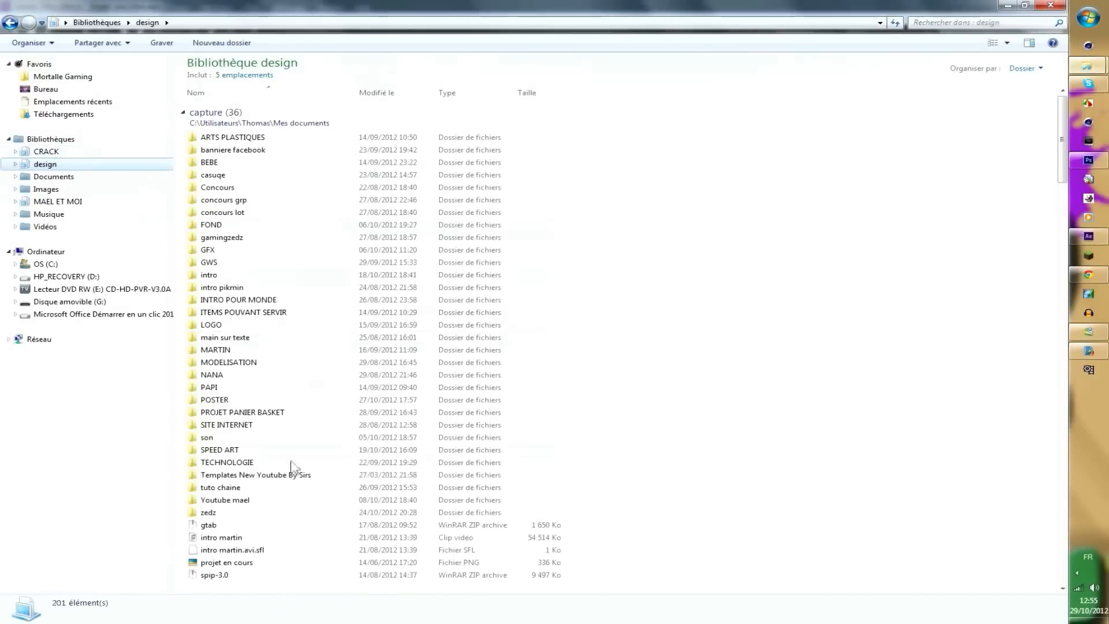
double_click(290, 514)
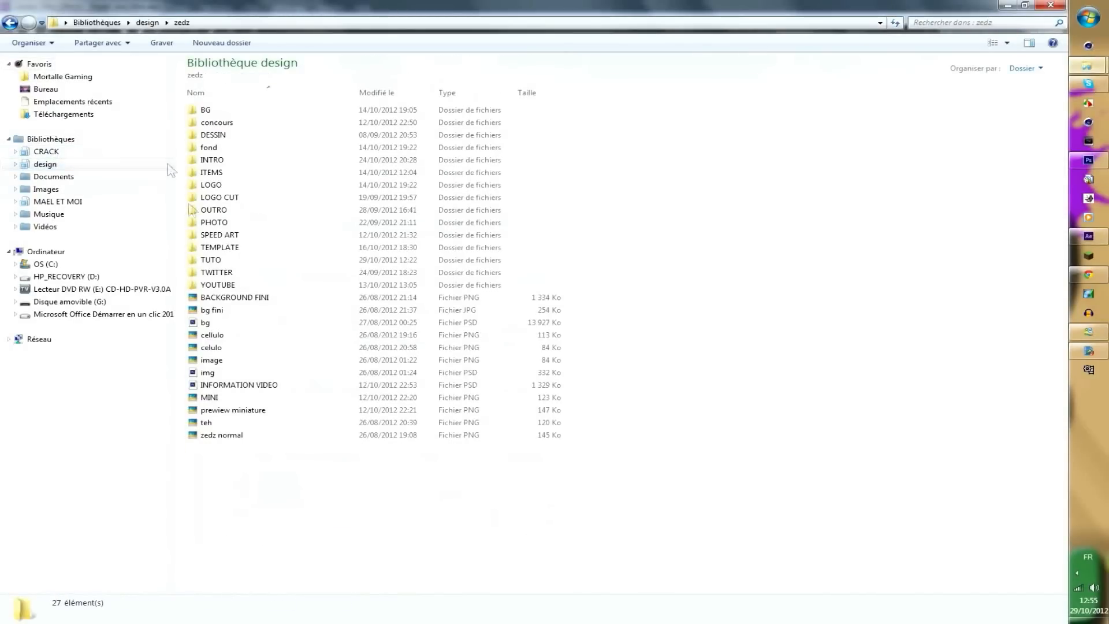
double_click(244, 260)
double_click(250, 111)
double_click(250, 112)
drag(242, 114, 156, 248)
drag(51, 160, 125, 466)
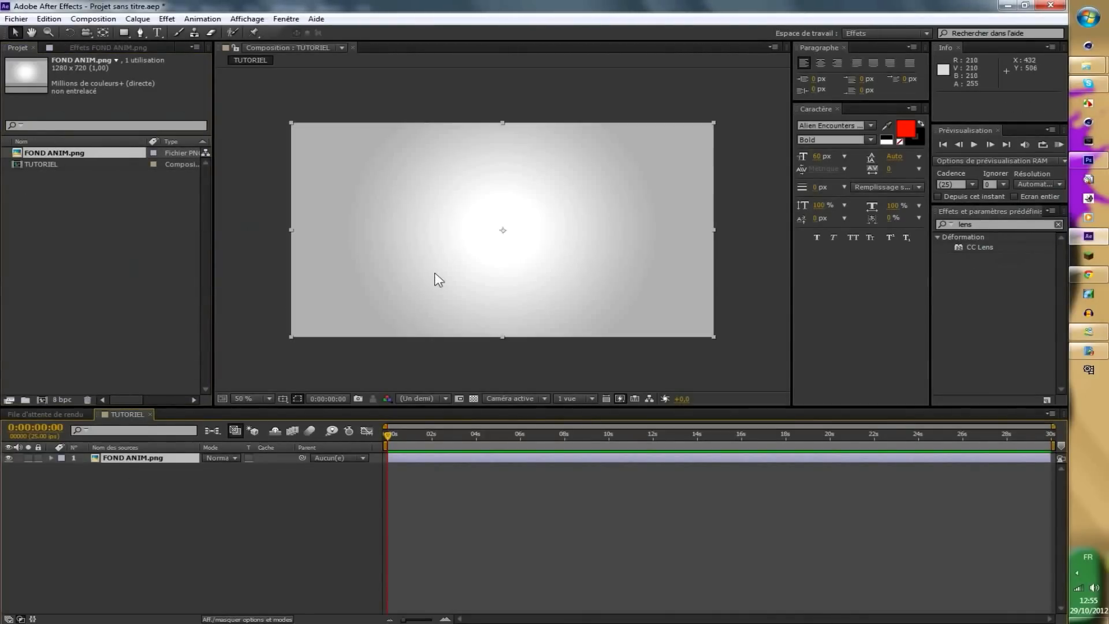
Hide the FOND ANIM.png layer and add a white 1280 x 720 solid layer.
click(10, 458)
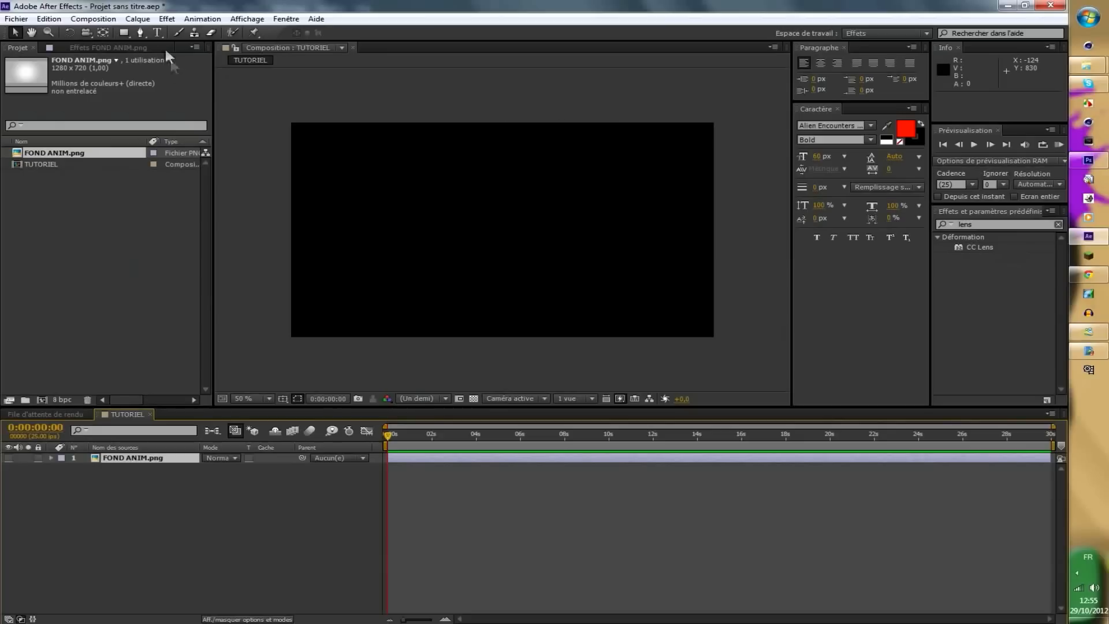
click(951, 224)
text(degra)
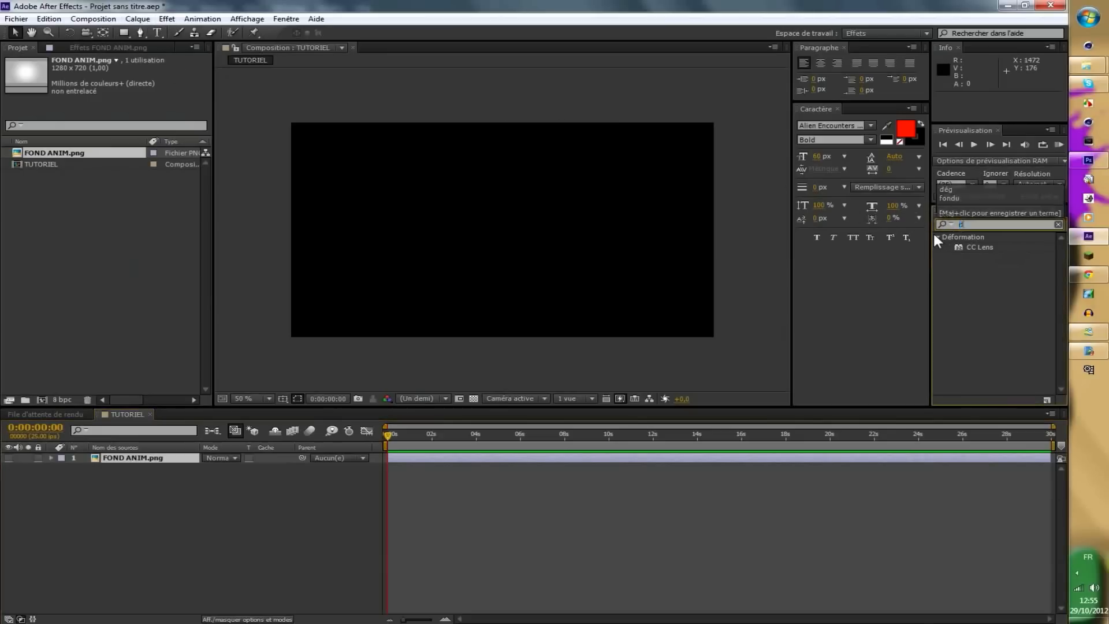
click(290, 525)
right_click(279, 503)
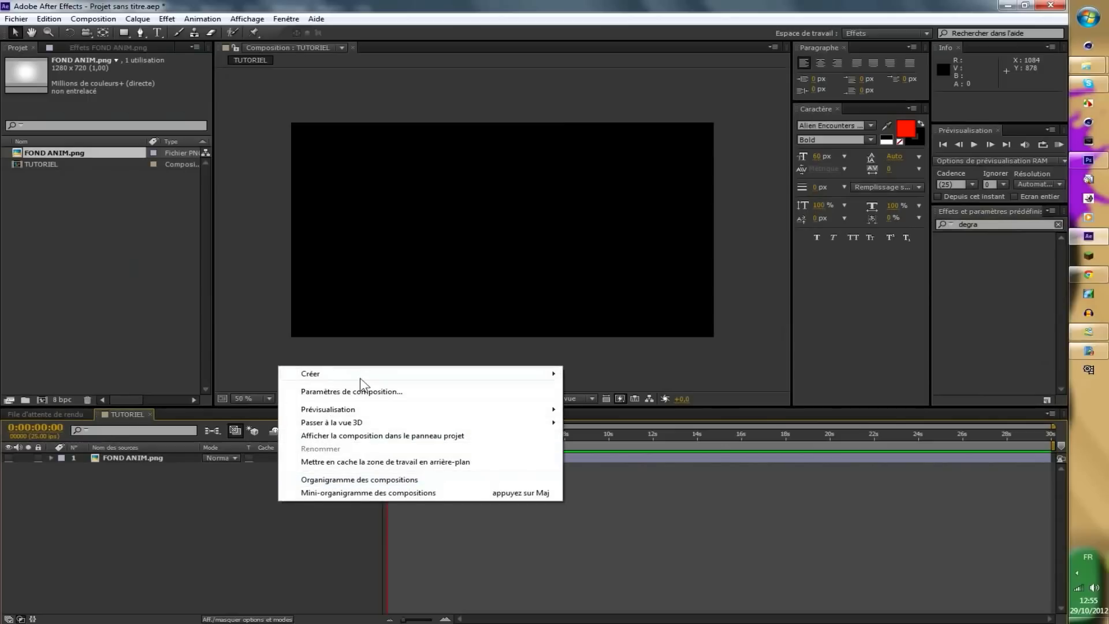
mouse_move(360, 379)
click(627, 411)
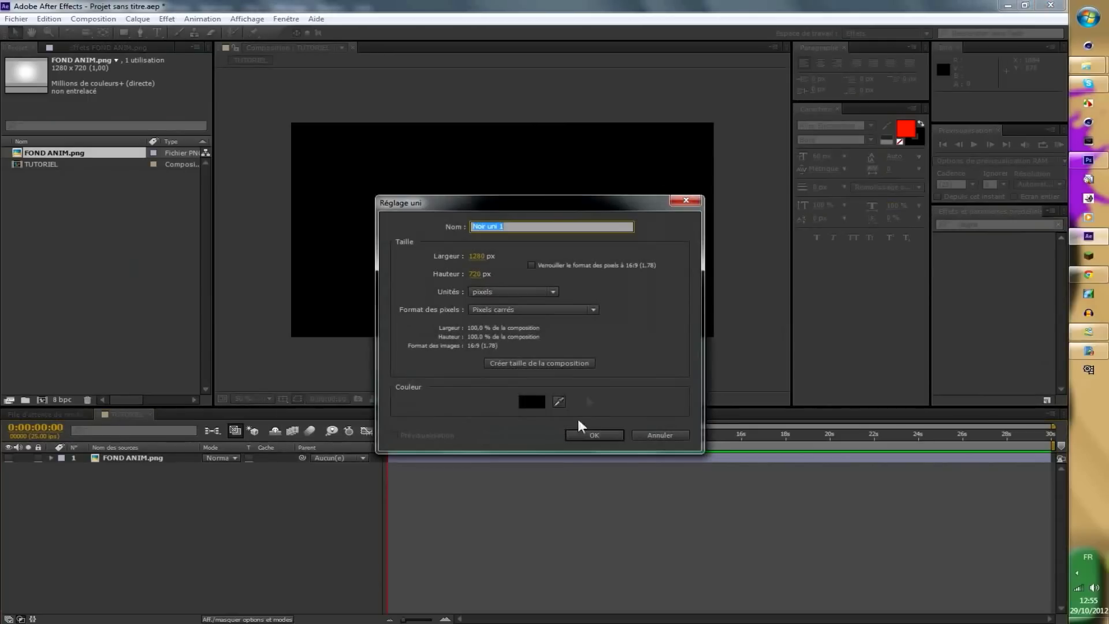
click(532, 402)
drag(538, 474, 345, 365)
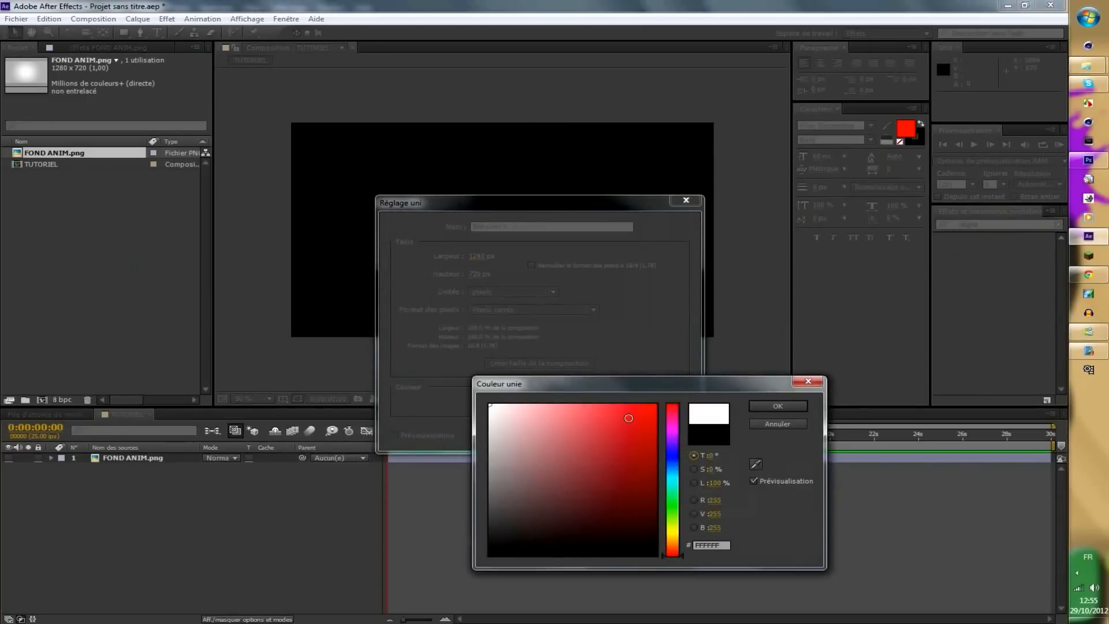
key(Return)
click(607, 437)
Apply the Dégradé effect to the white solid and set its type to Radial.
click(996, 224)
key(BackSpace)
key(BackSpace)
key(BackSpace)
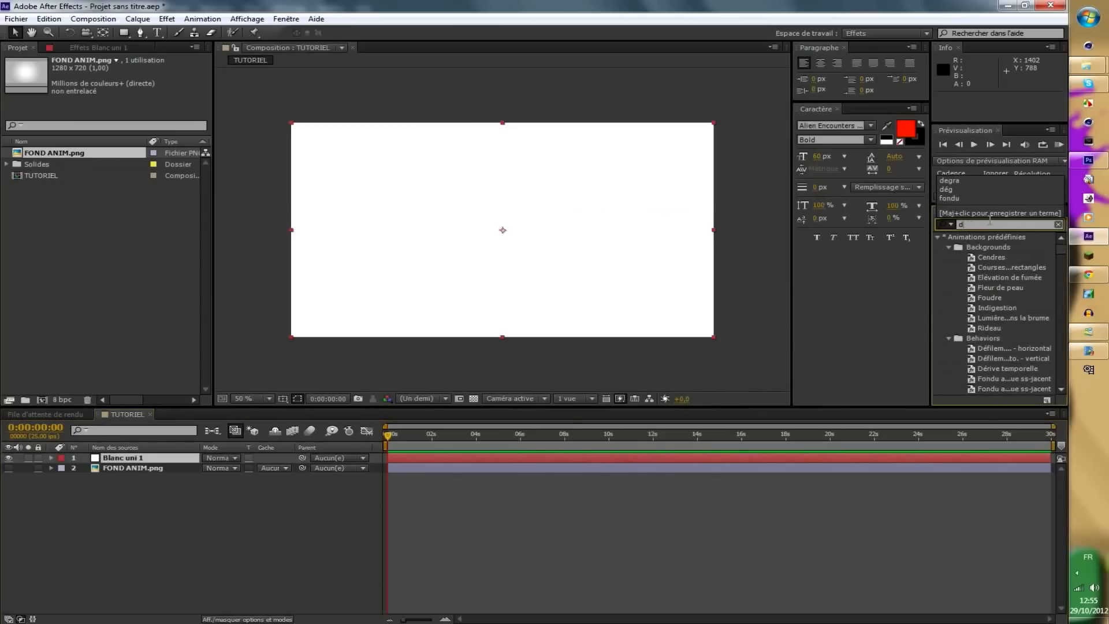
text(égr)
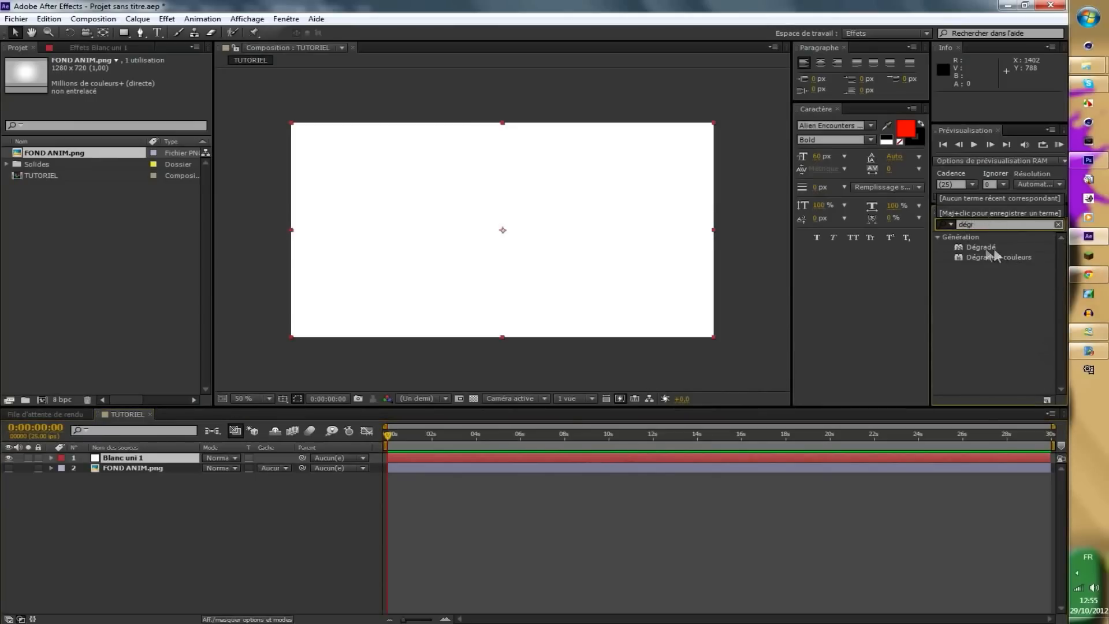
drag(982, 247, 389, 289)
click(168, 121)
click(176, 148)
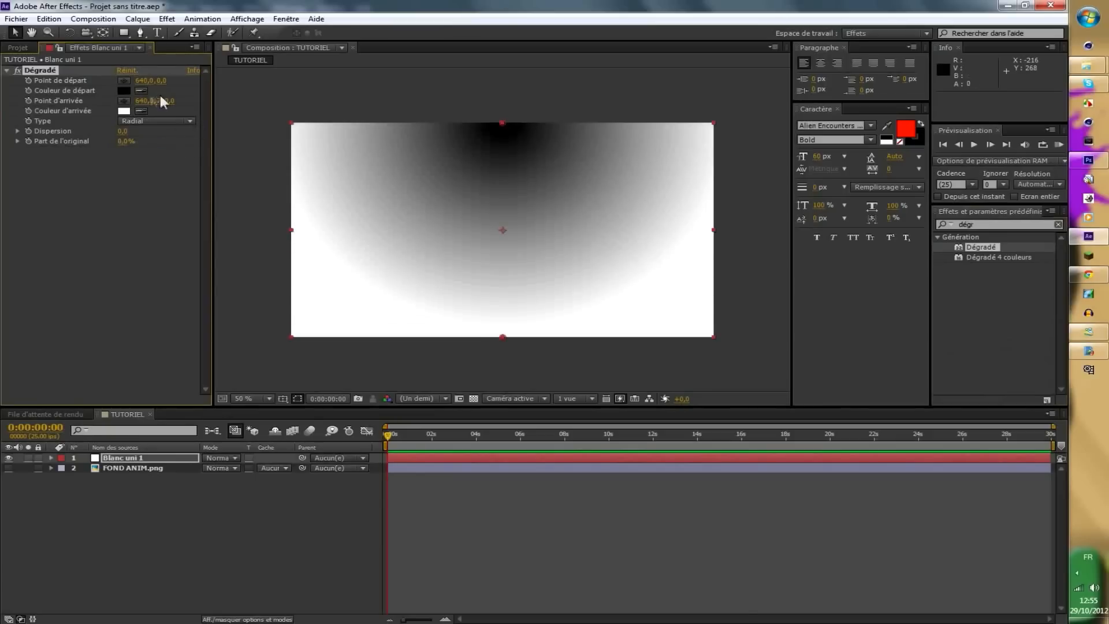
Move the gradient's start point to the centre of the frame, at about 642, 358.
click(125, 81)
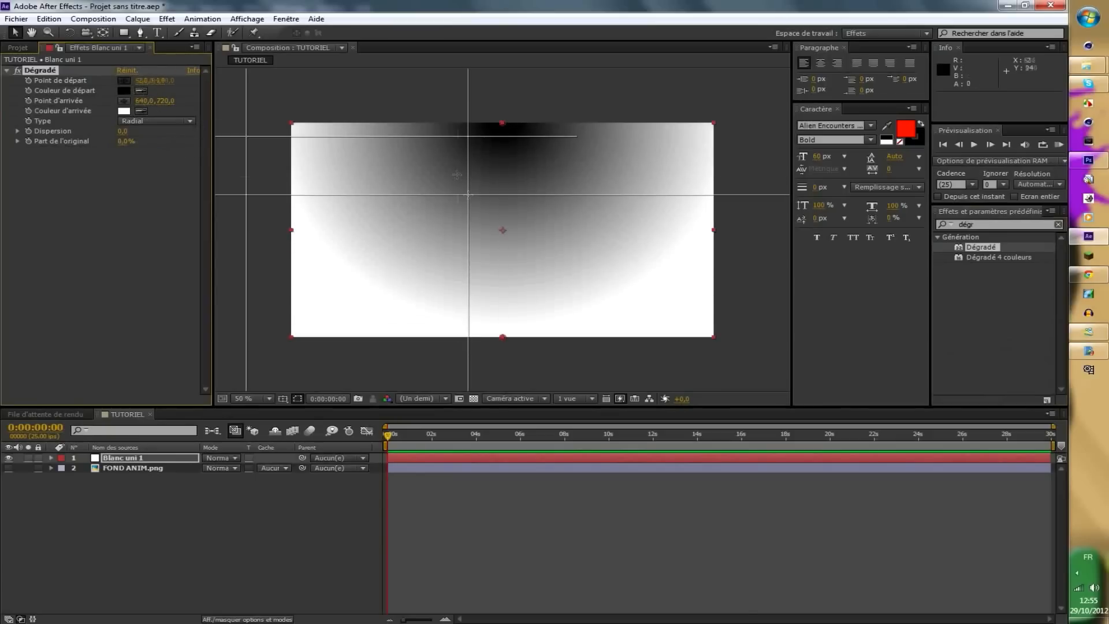
click(503, 123)
drag(502, 121, 505, 229)
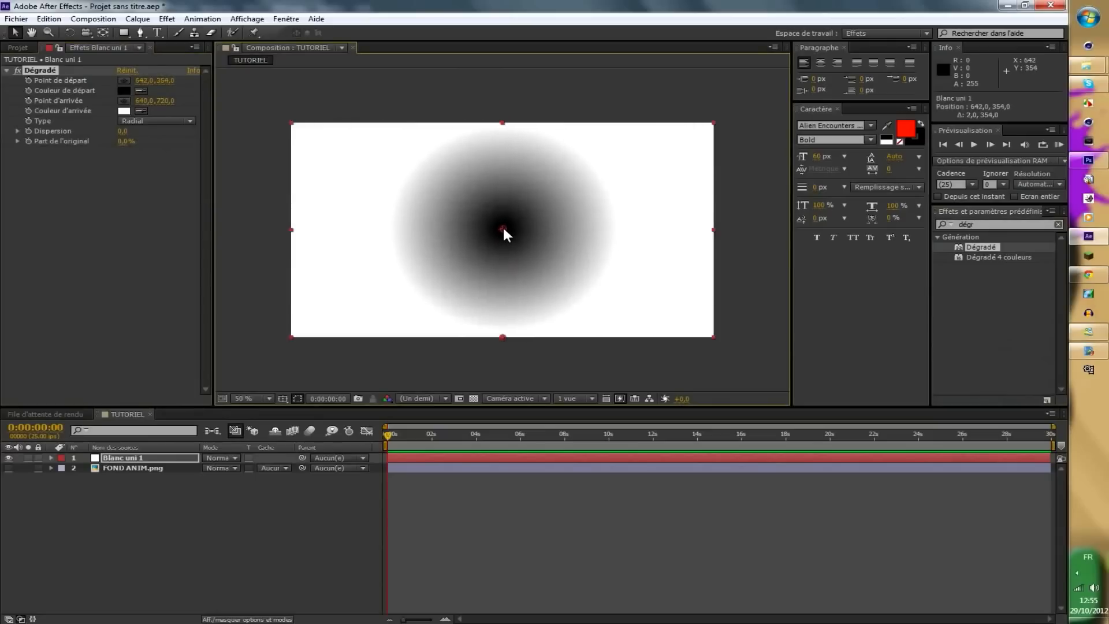
drag(503, 228, 503, 229)
Change both the start colour and the end colour of the gradient to medium greys.
click(124, 91)
drag(535, 428, 406, 477)
click(779, 406)
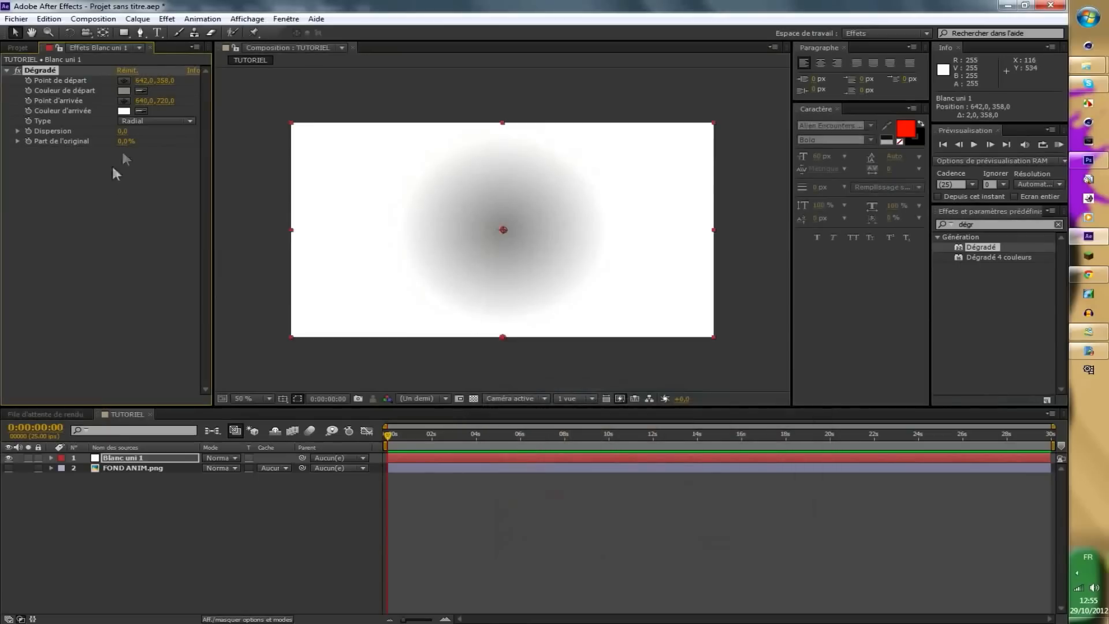
click(123, 110)
drag(537, 480, 490, 469)
click(791, 407)
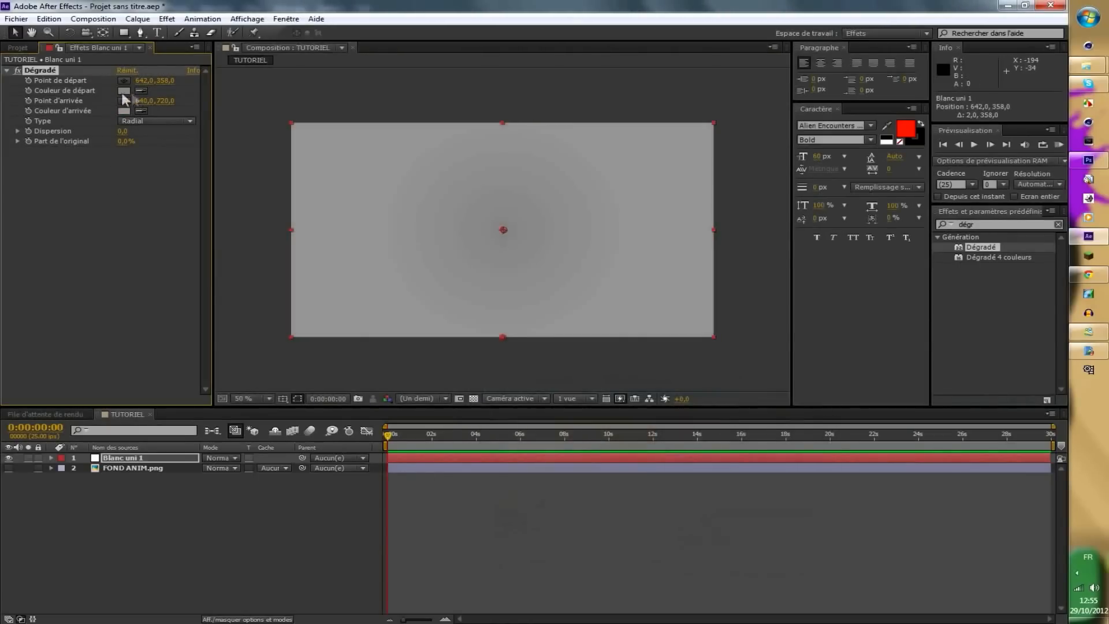
Set the gradient's start colour to white, dispersion to 1.2, blend with original to 5% and start point to 643, 358.
click(124, 91)
drag(502, 416, 340, 387)
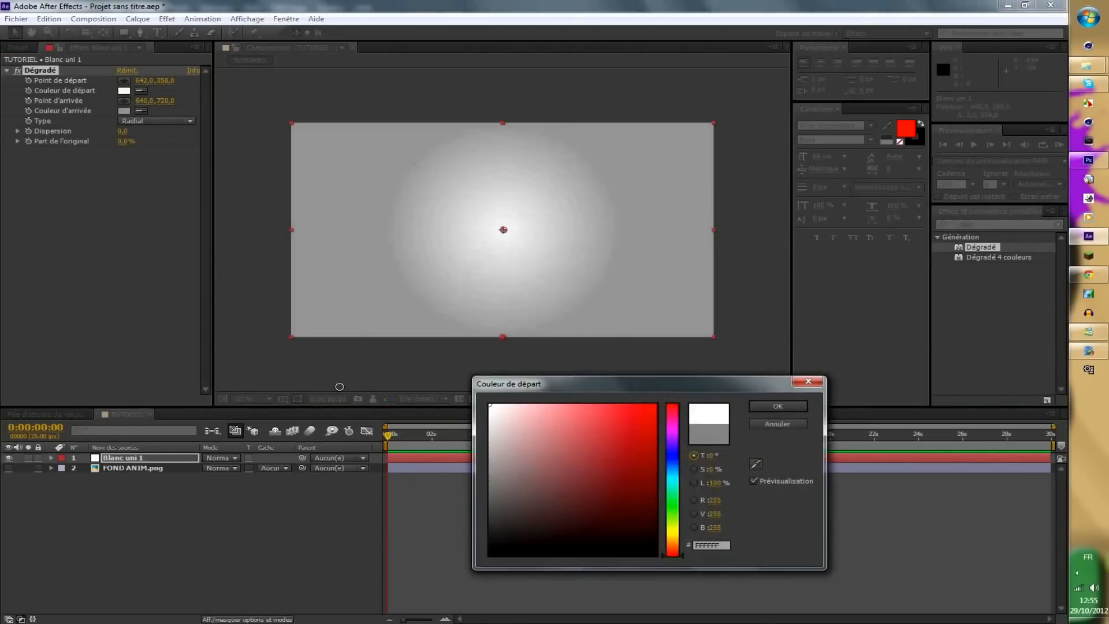
click(777, 407)
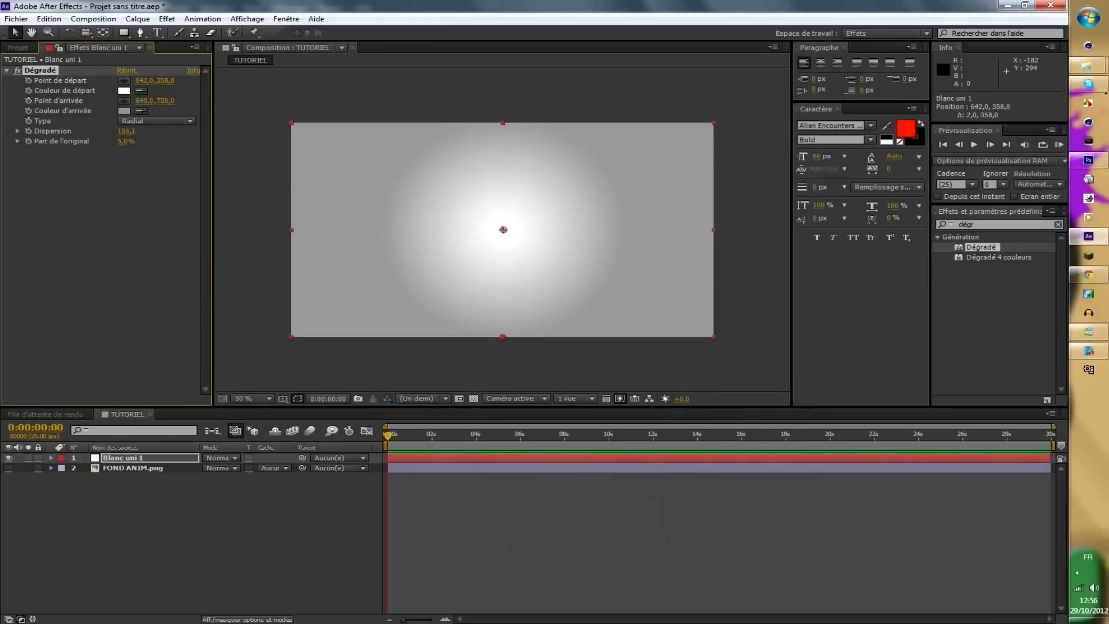
drag(149, 85, 152, 82)
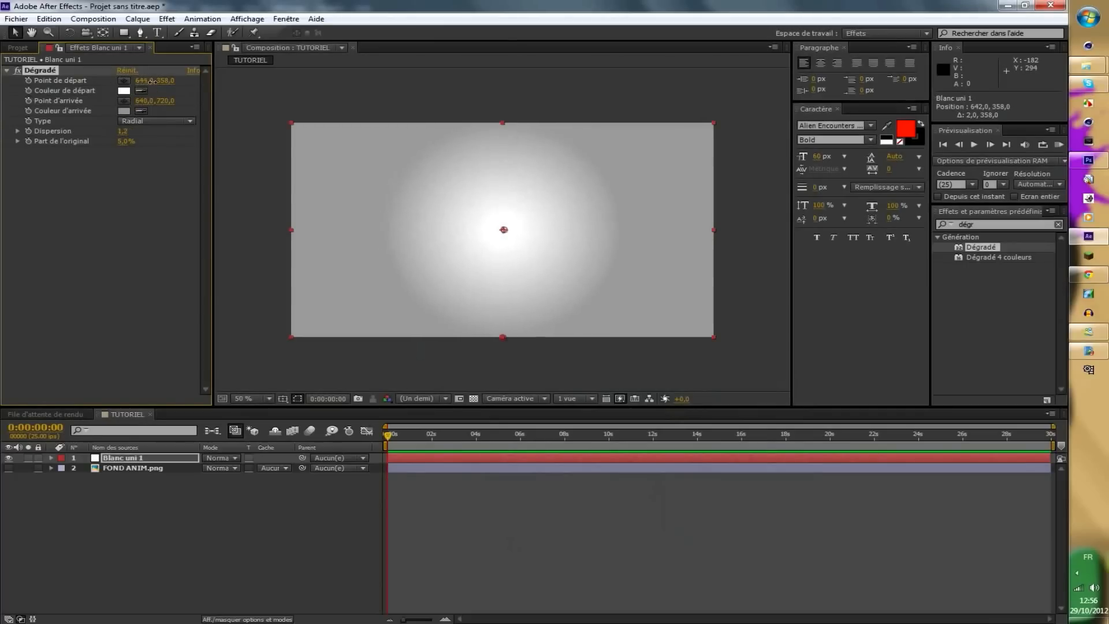
click(308, 497)
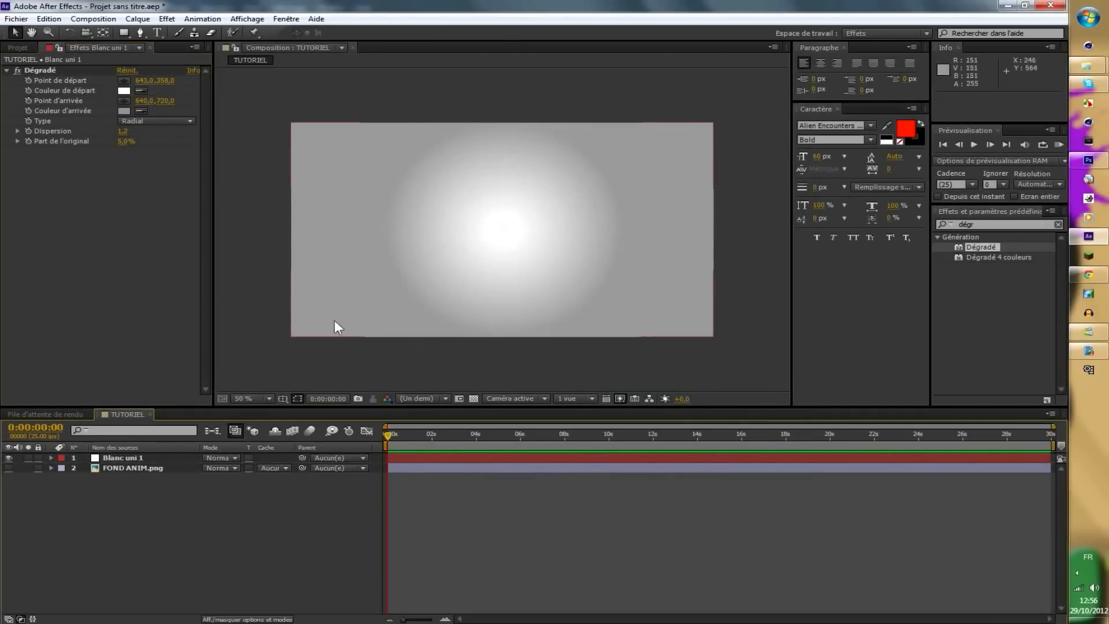
Delete the white gradient solid and show the FOND ANIM.png layer again.
click(9, 459)
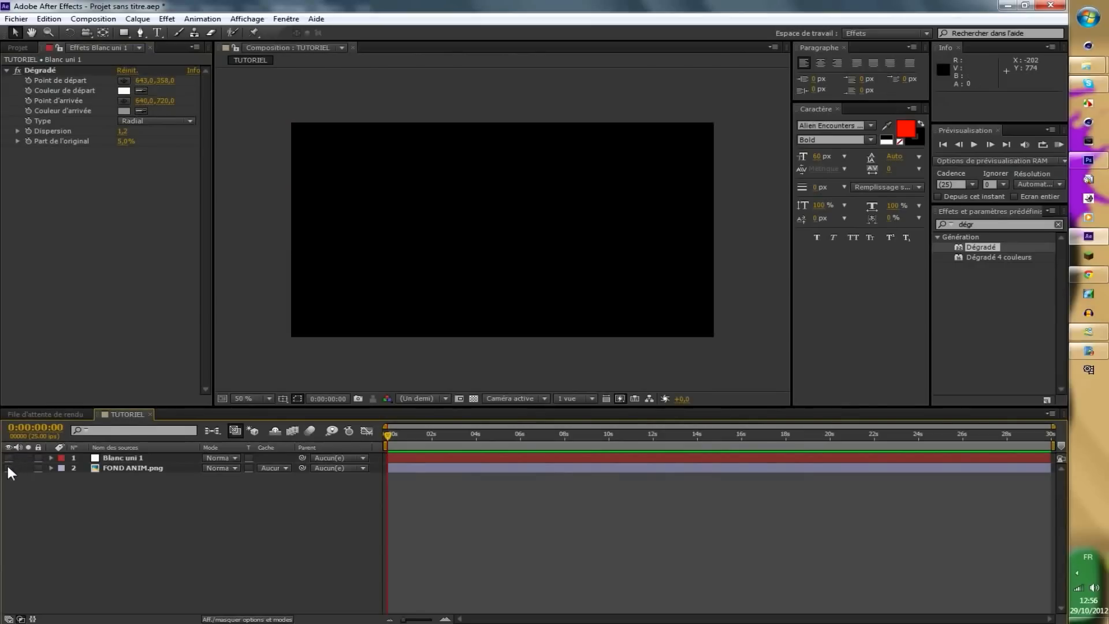
click(8, 462)
click(8, 462)
click(8, 463)
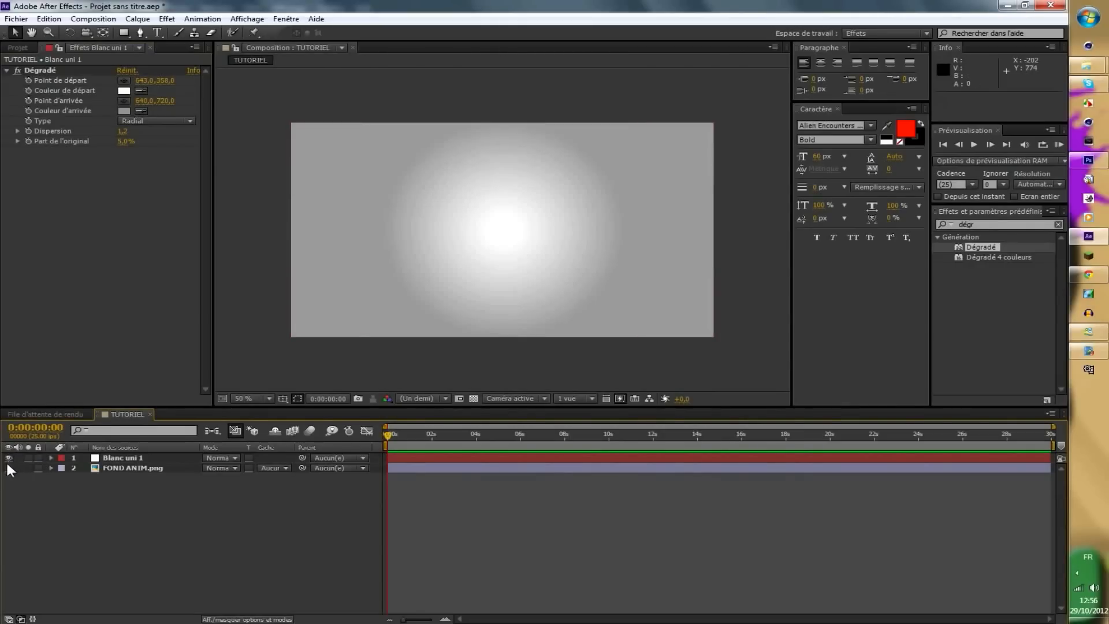
click(104, 468)
click(104, 458)
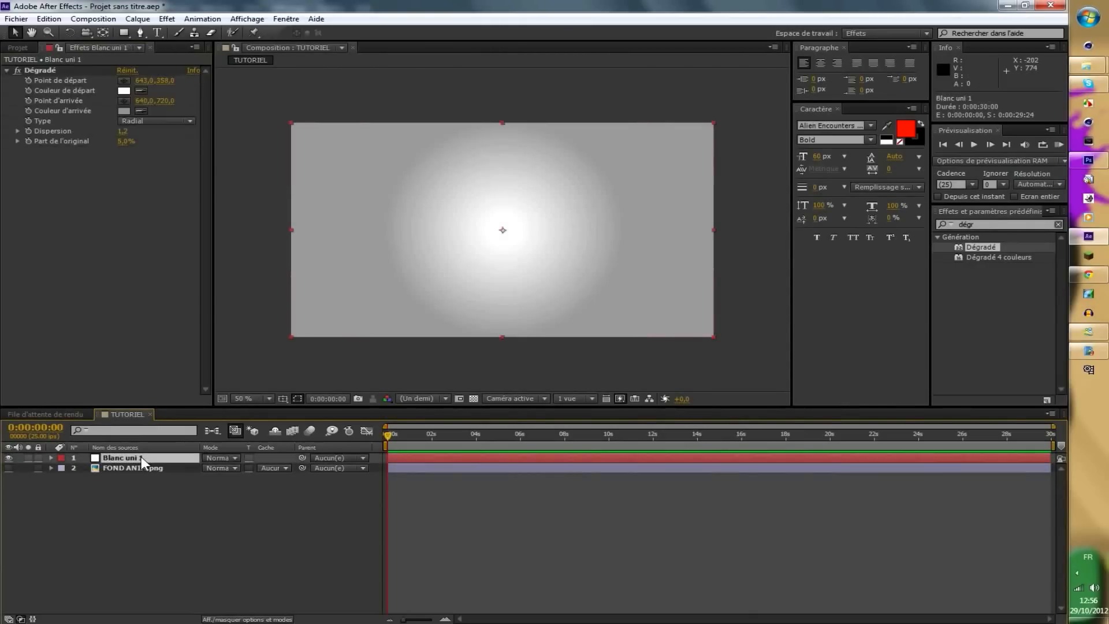
key(Delete)
click(8, 457)
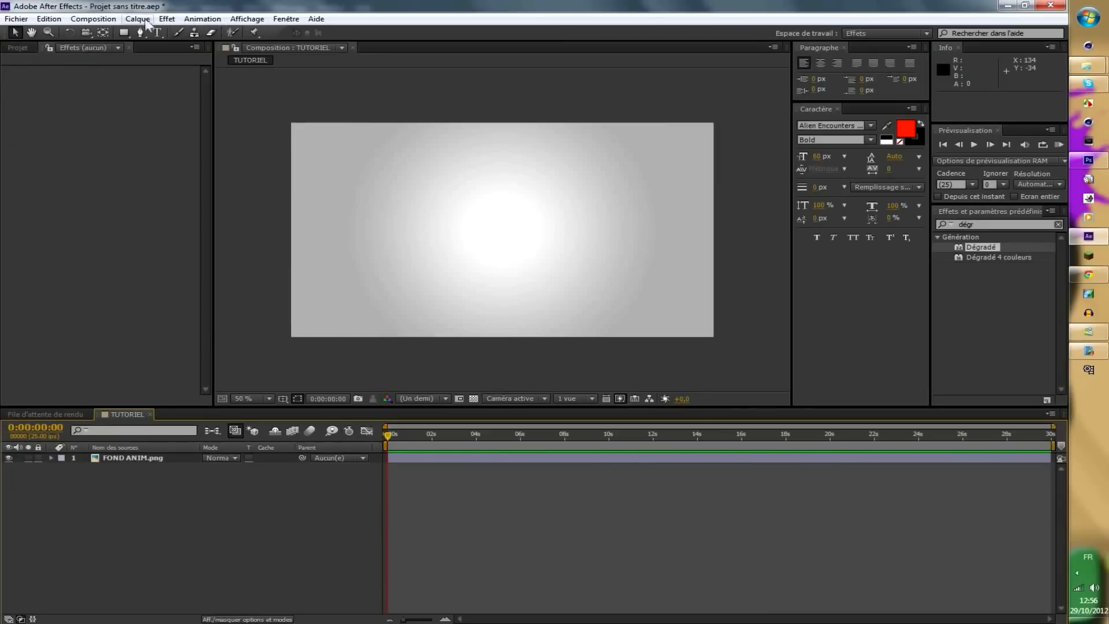
Draw a very thin vertical rectangle as a new shape layer slightly left of the frame's centre with the Rectangle tool.
drag(130, 33, 172, 37)
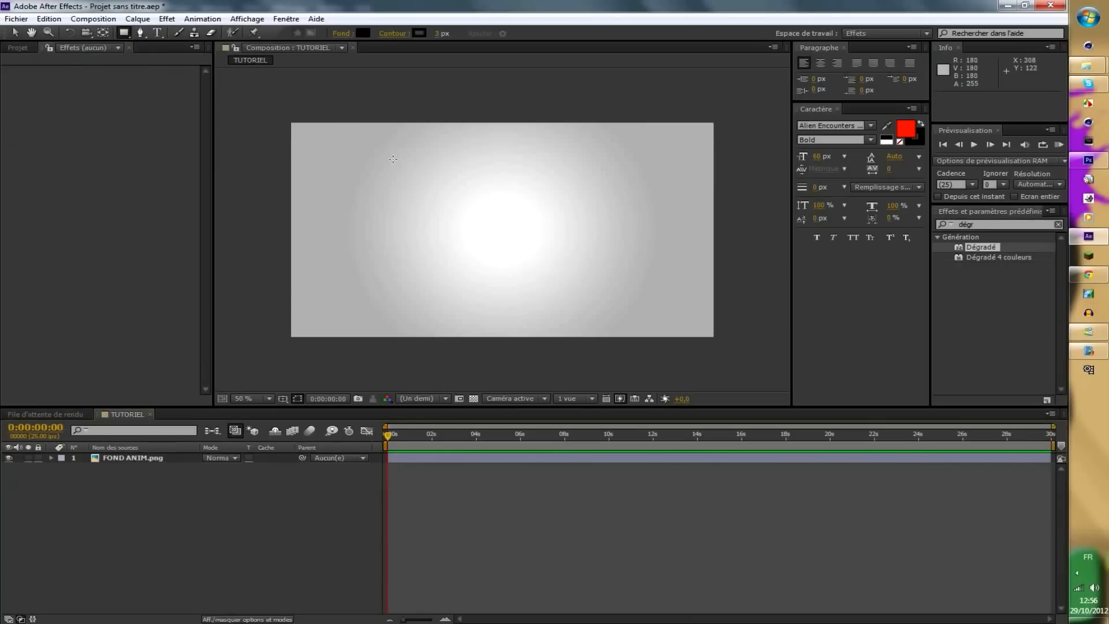
drag(124, 32, 215, 44)
mouse_move(460, 193)
mouse_down()
mouse_move(488, 267)
mouse_move(480, 312)
mouse_move(463, 315)
mouse_up()
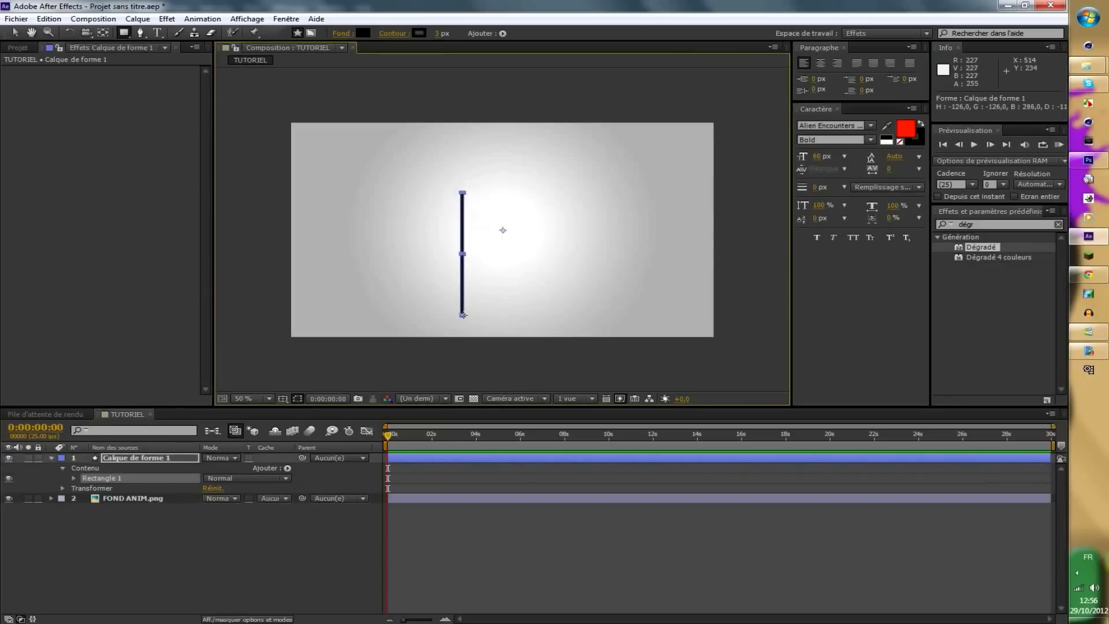
click(321, 549)
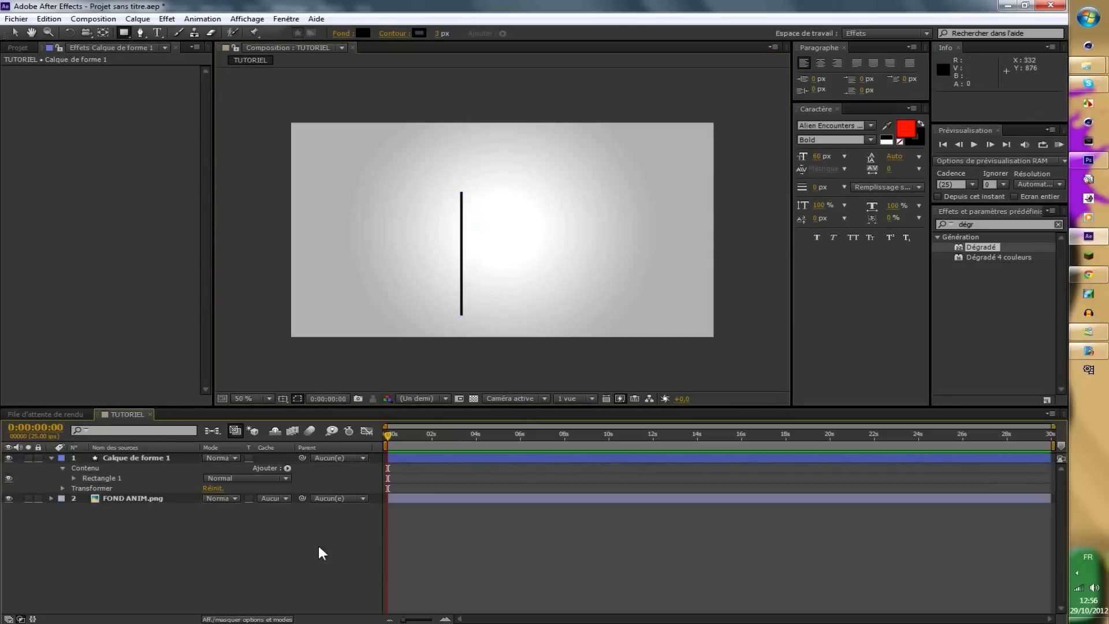
Set the fill colour of the vertical line shape to medium grey.
click(163, 458)
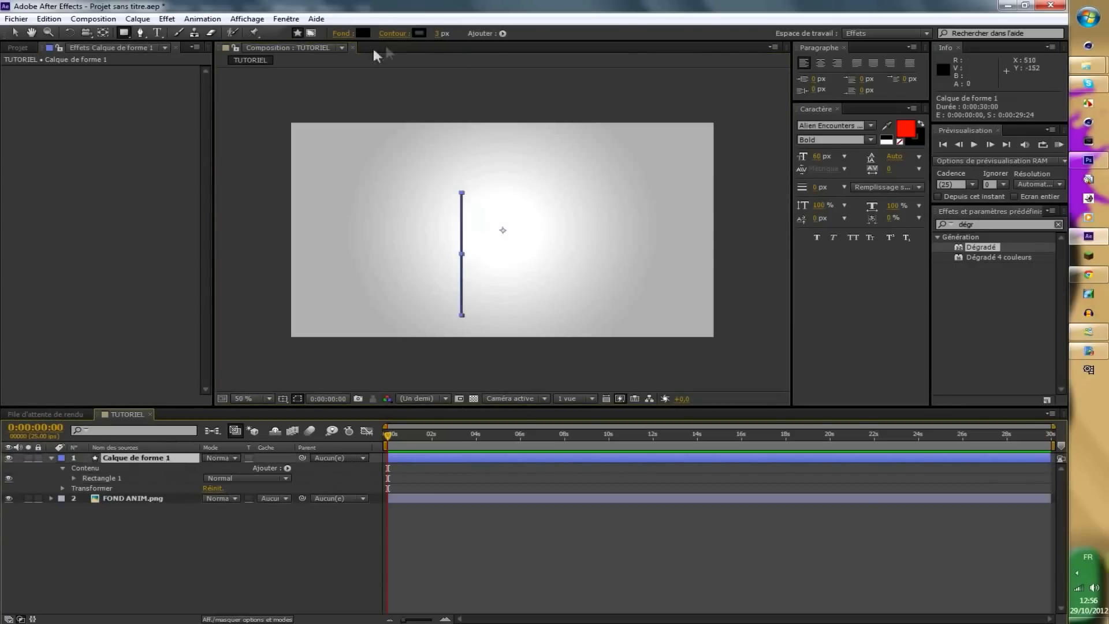
click(363, 33)
drag(503, 479, 409, 477)
click(791, 408)
click(235, 549)
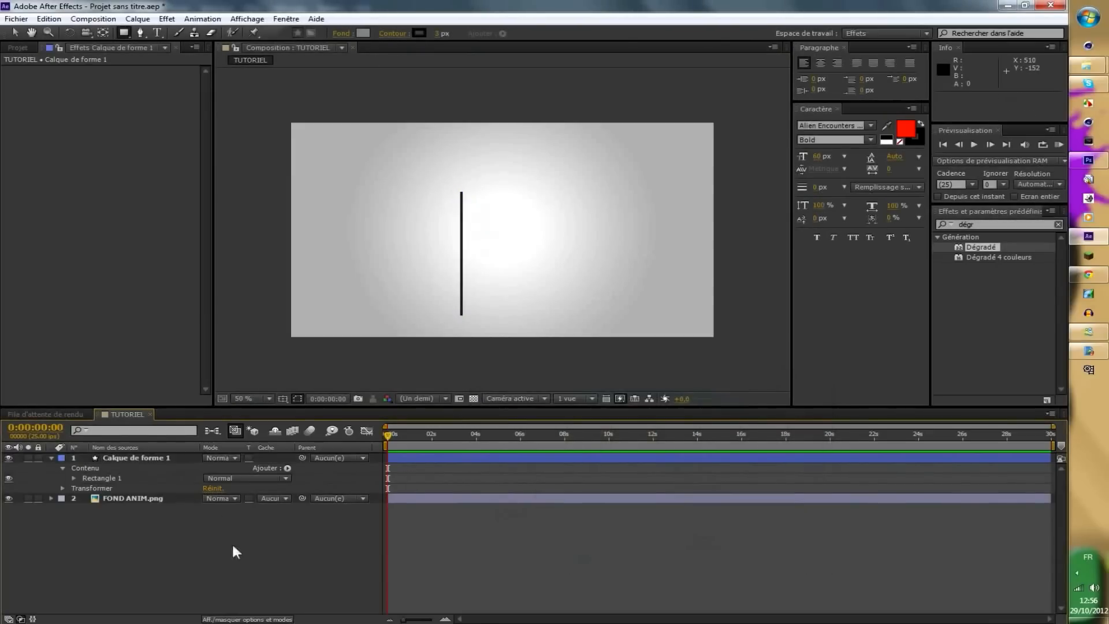
Set the outline colour of the vertical line shape layer to grey 6A6A6A.
click(180, 458)
click(419, 33)
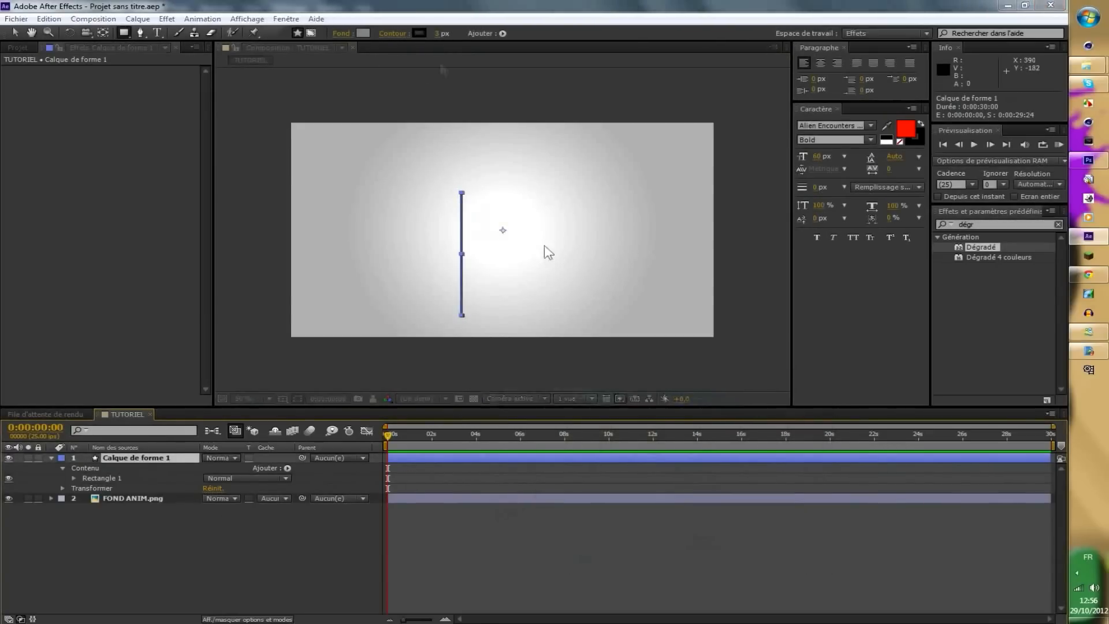
drag(411, 466, 417, 498)
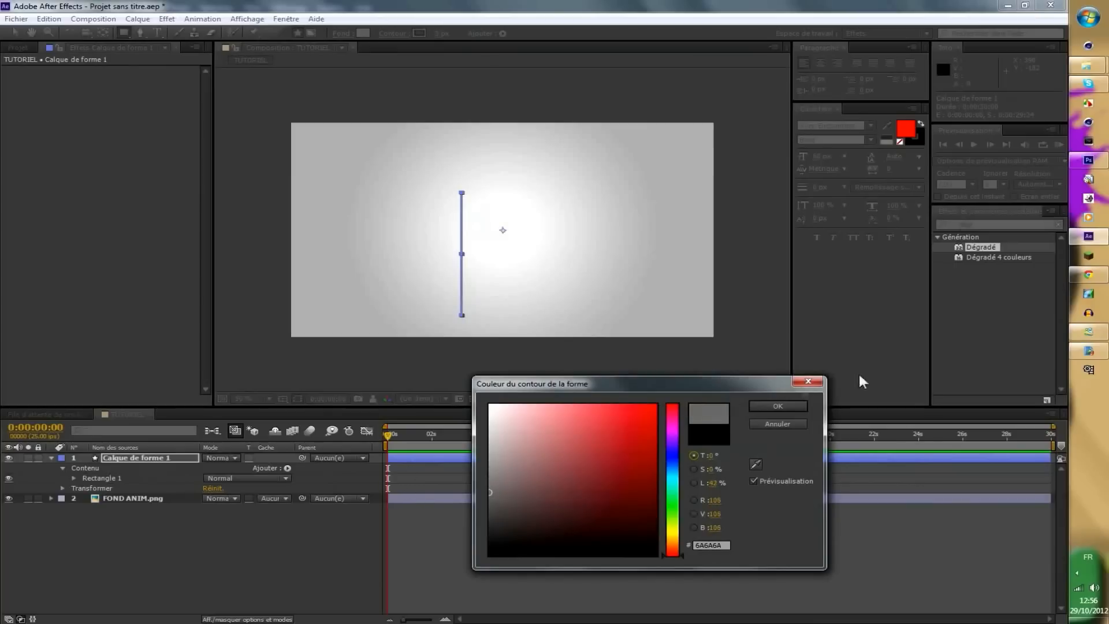
click(778, 406)
click(340, 537)
Find the Lueur diffuse effect with the search term "lue" and apply it to Calque de forme 1.
drag(1000, 226, 951, 237)
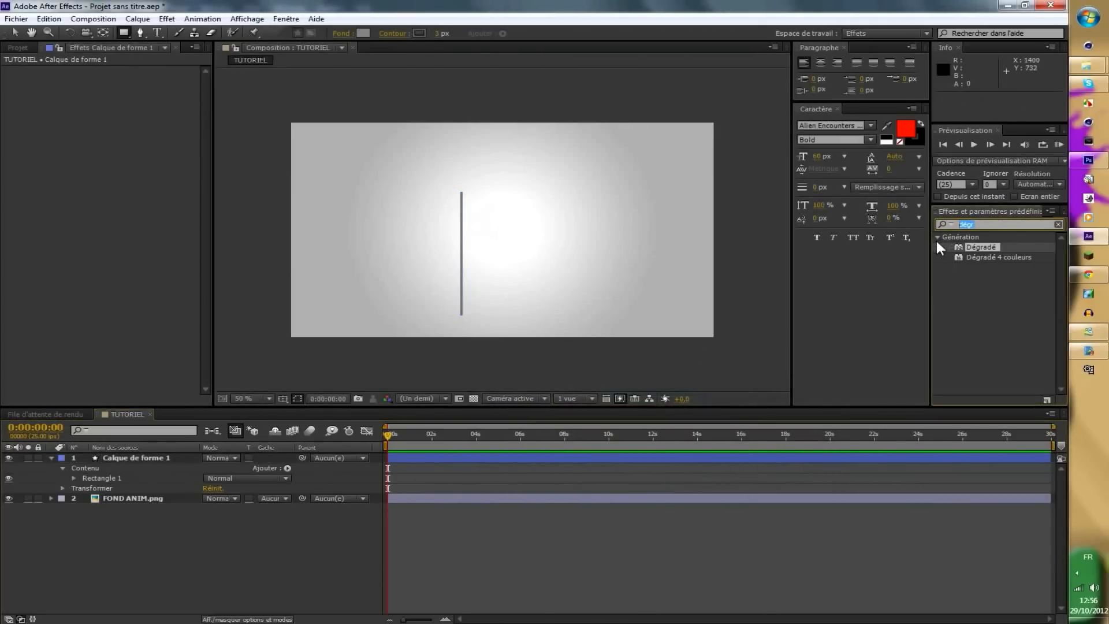
text(lue)
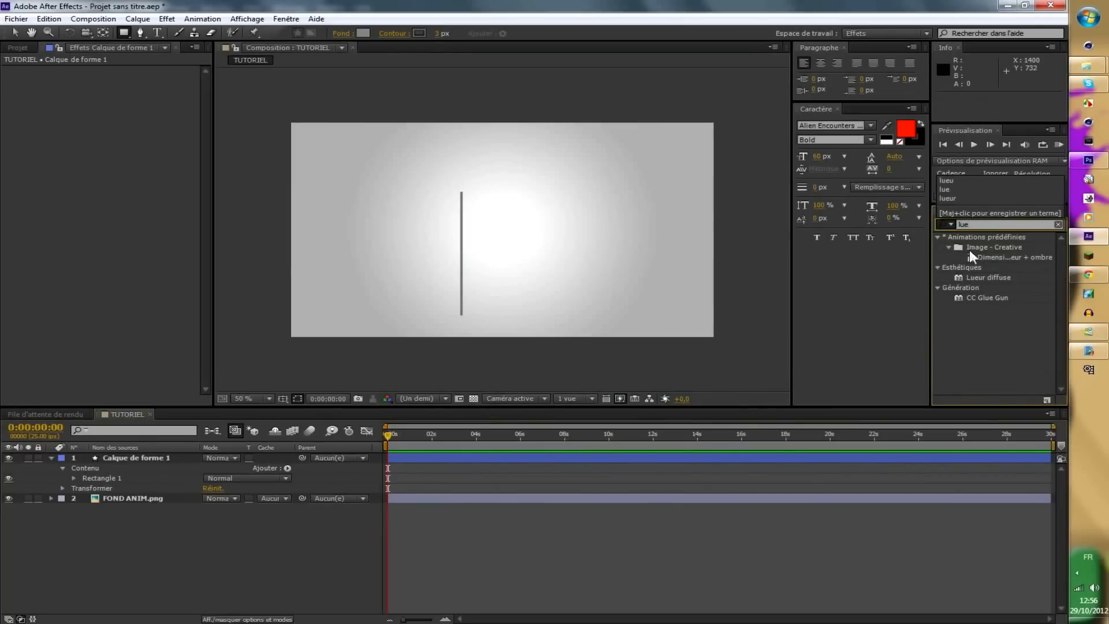
drag(999, 277, 202, 455)
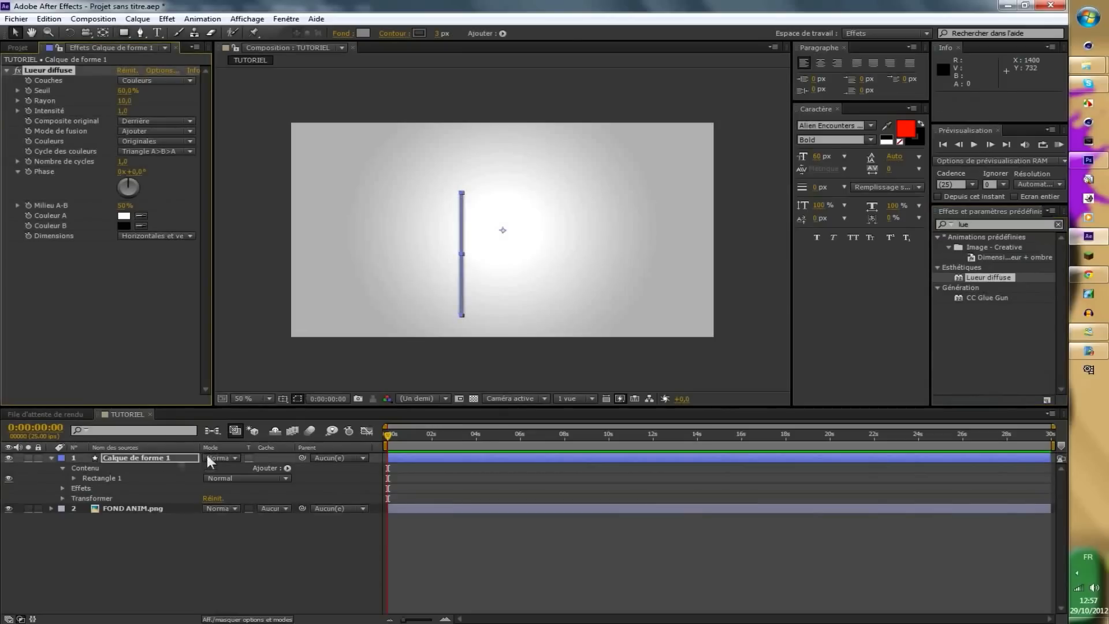
click(153, 580)
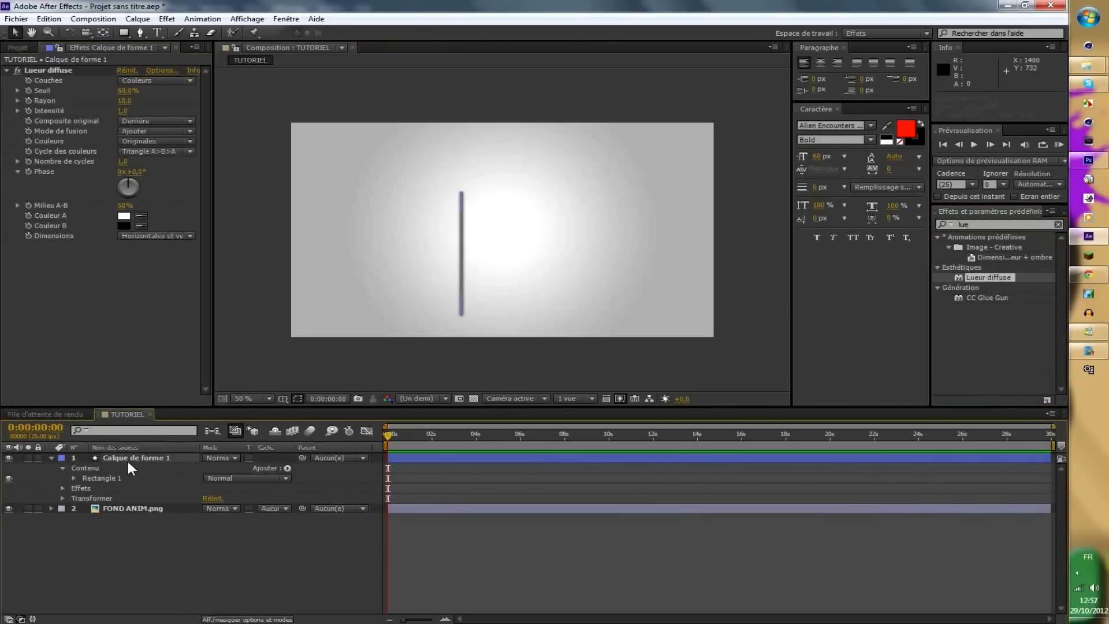
Set the line's Lueur diffuse threshold to 72.9% and its radius to 12.
click(128, 460)
click(145, 584)
drag(123, 101, 114, 101)
click(260, 541)
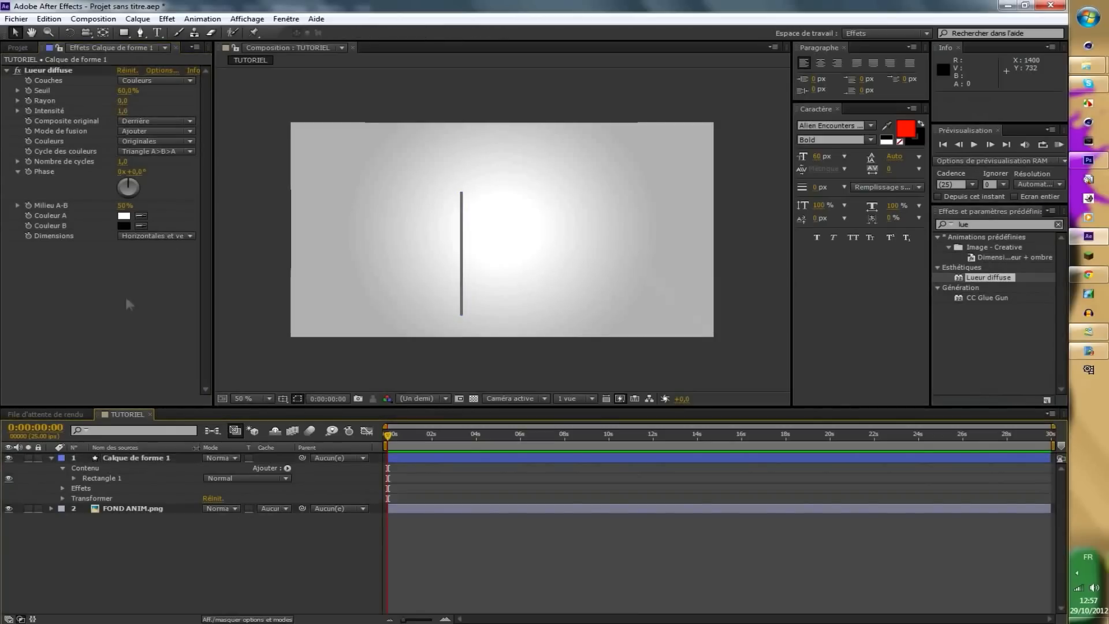
drag(123, 101, 134, 100)
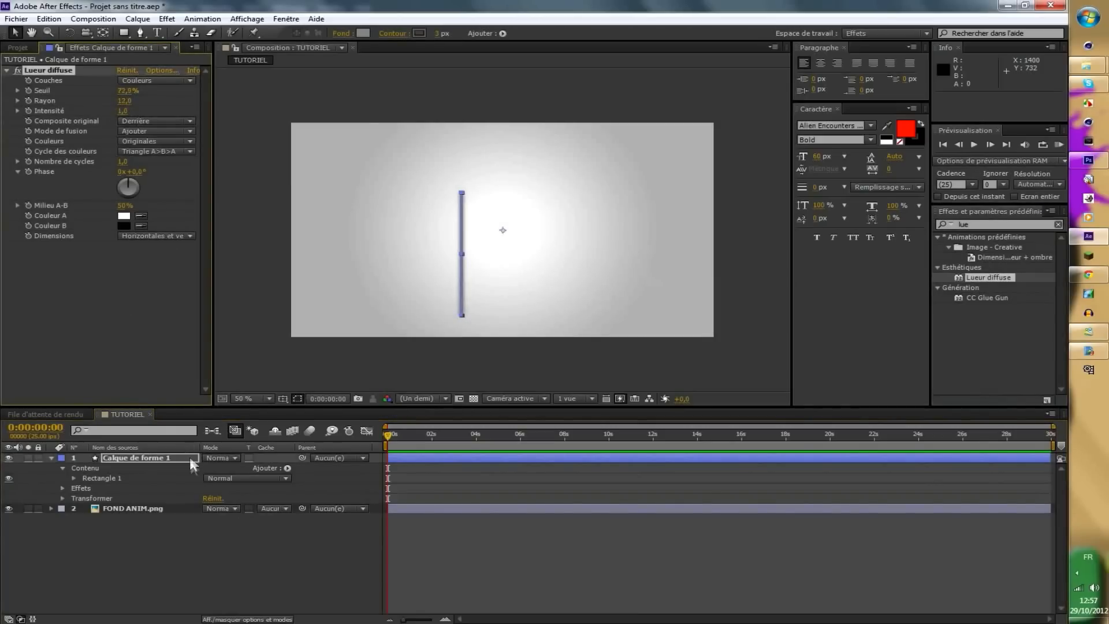
click(214, 547)
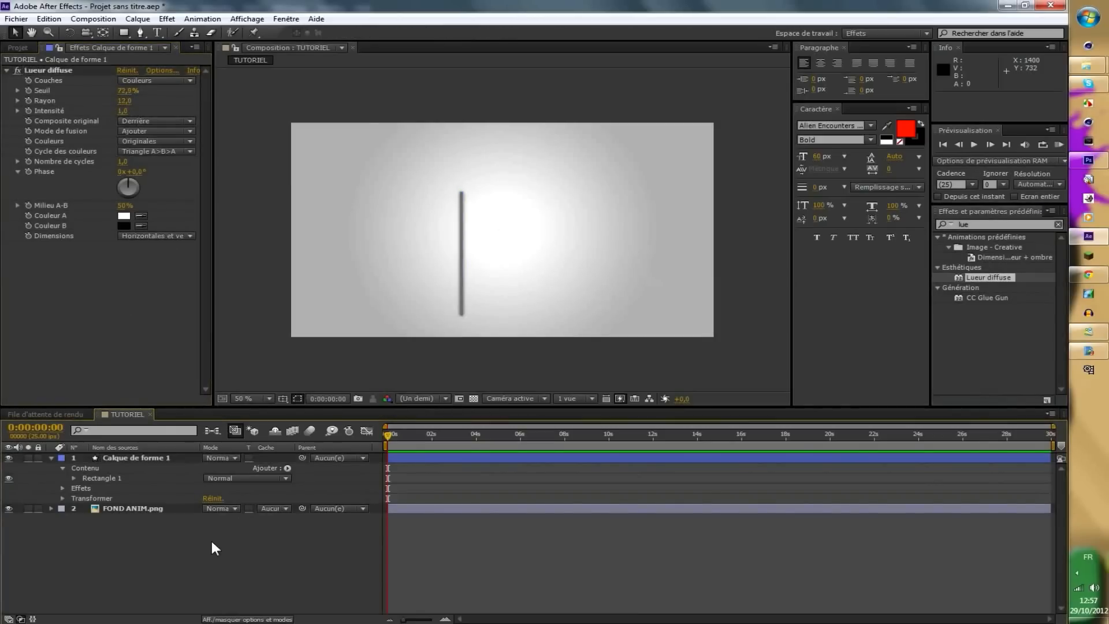
Move the vertical line to the middle of the frame at 748, 318 and set its outline width to 1 px.
click(149, 460)
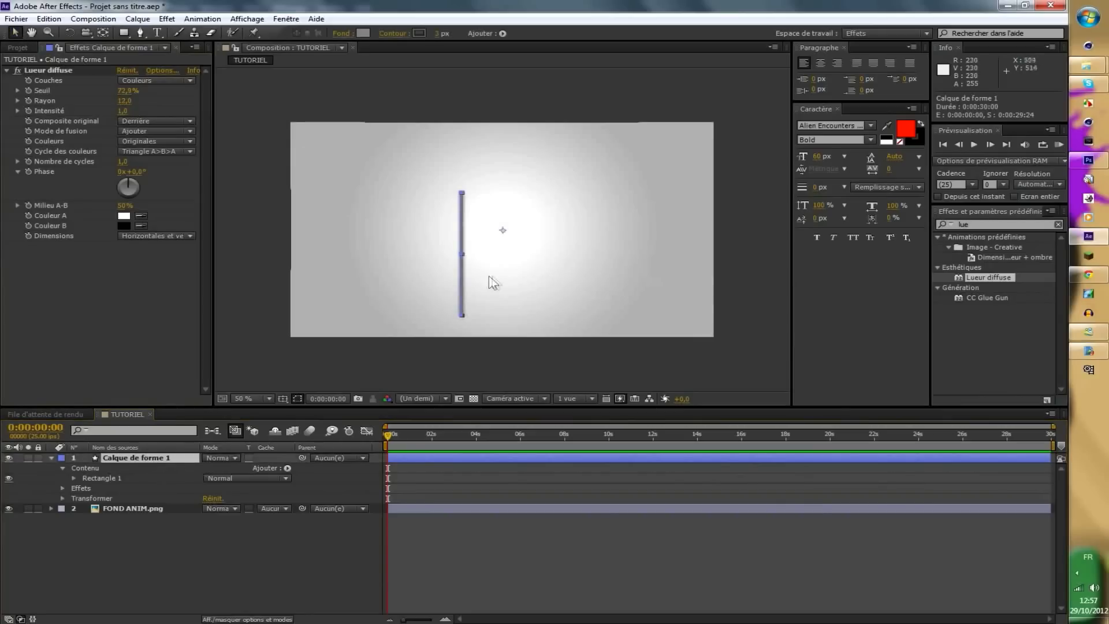
drag(467, 273, 498, 261)
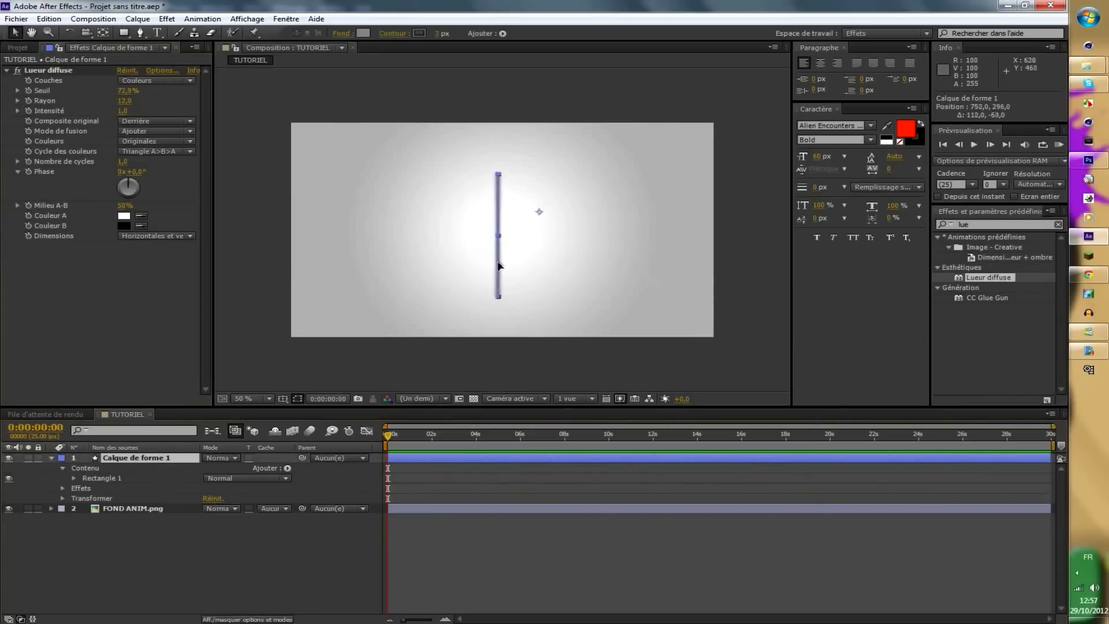
click(438, 33)
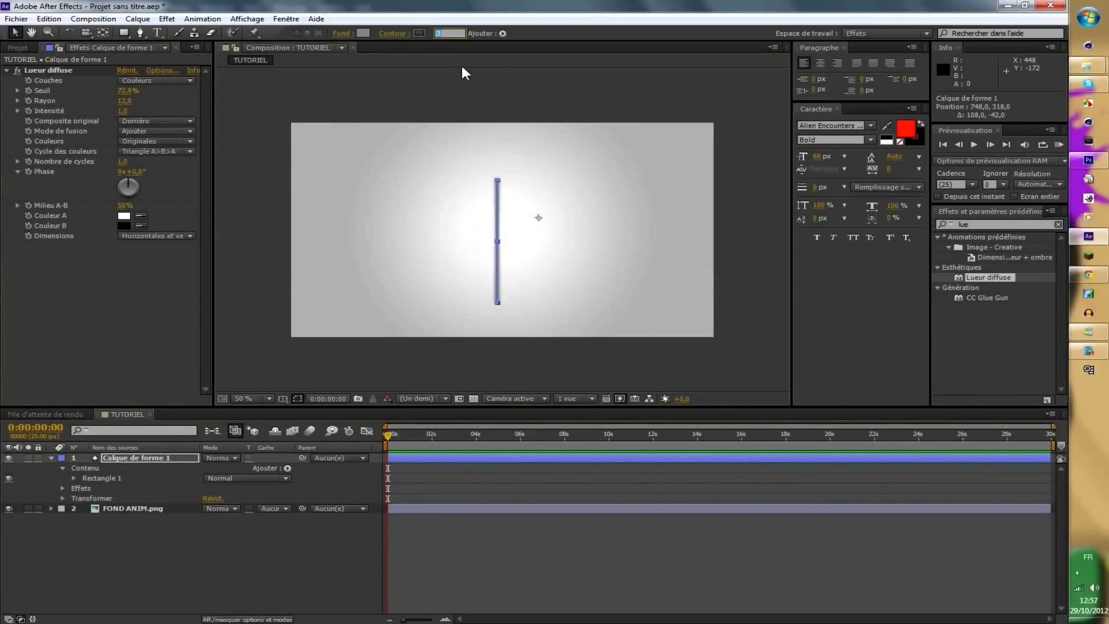
text(1)
key(Return)
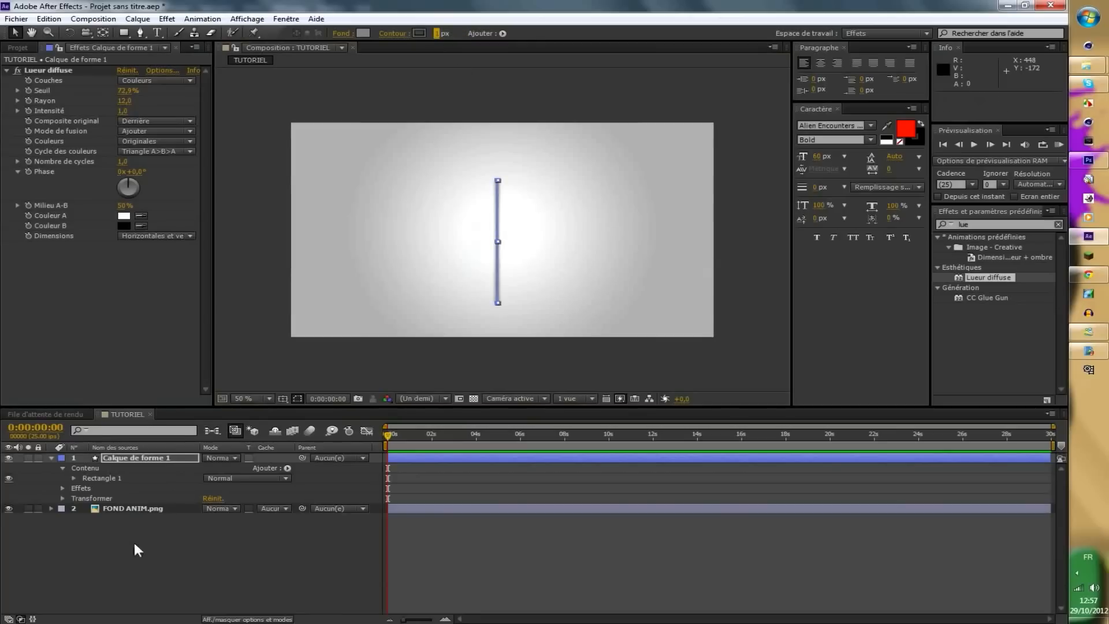
click(139, 549)
Set the line's Lueur diffuse radius to 6 and move the line slightly up to position 742, 296.
click(173, 456)
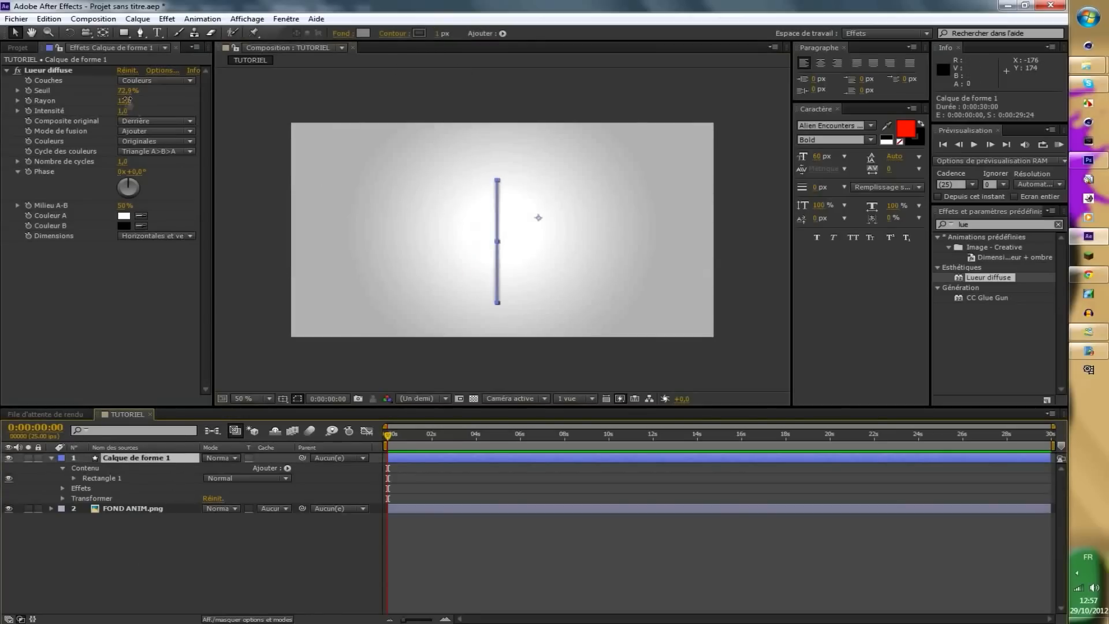
drag(126, 101, 117, 99)
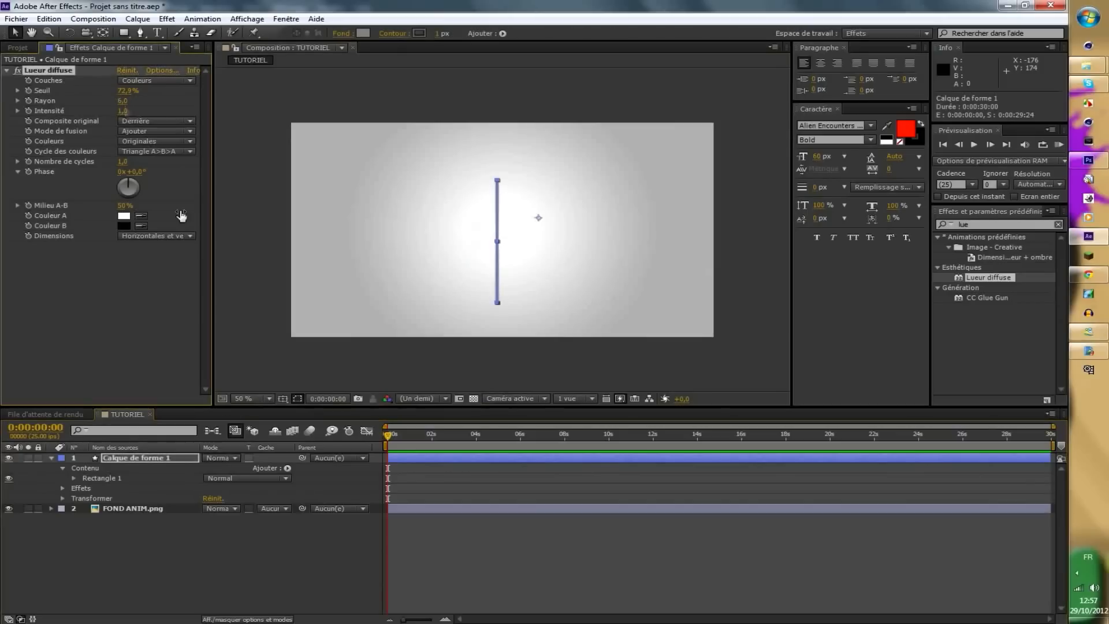
click(287, 539)
click(141, 459)
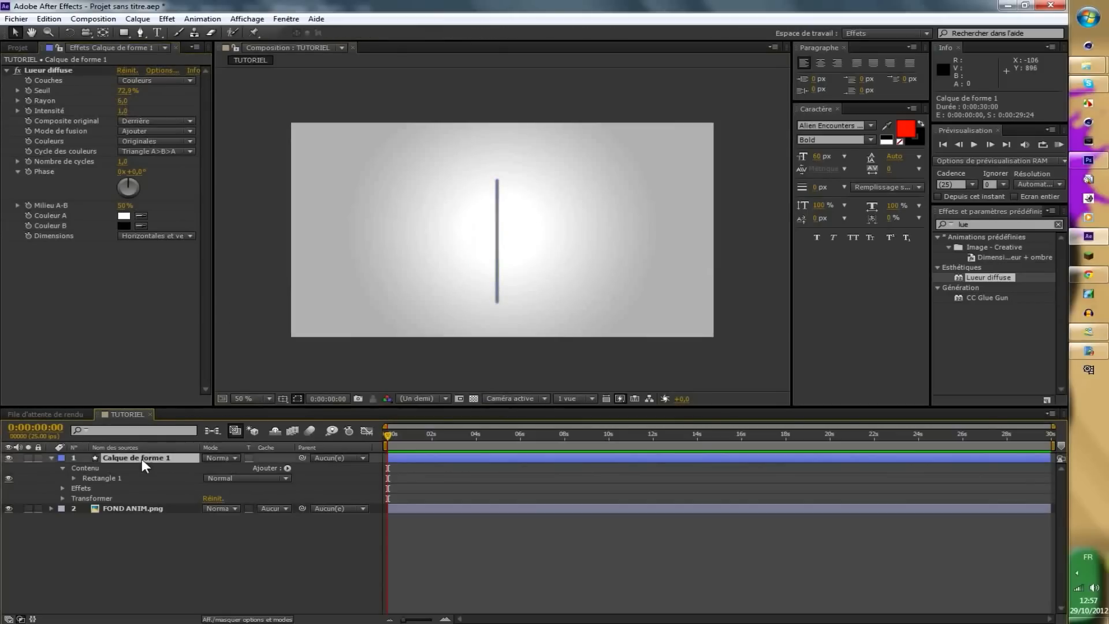
drag(500, 221, 497, 214)
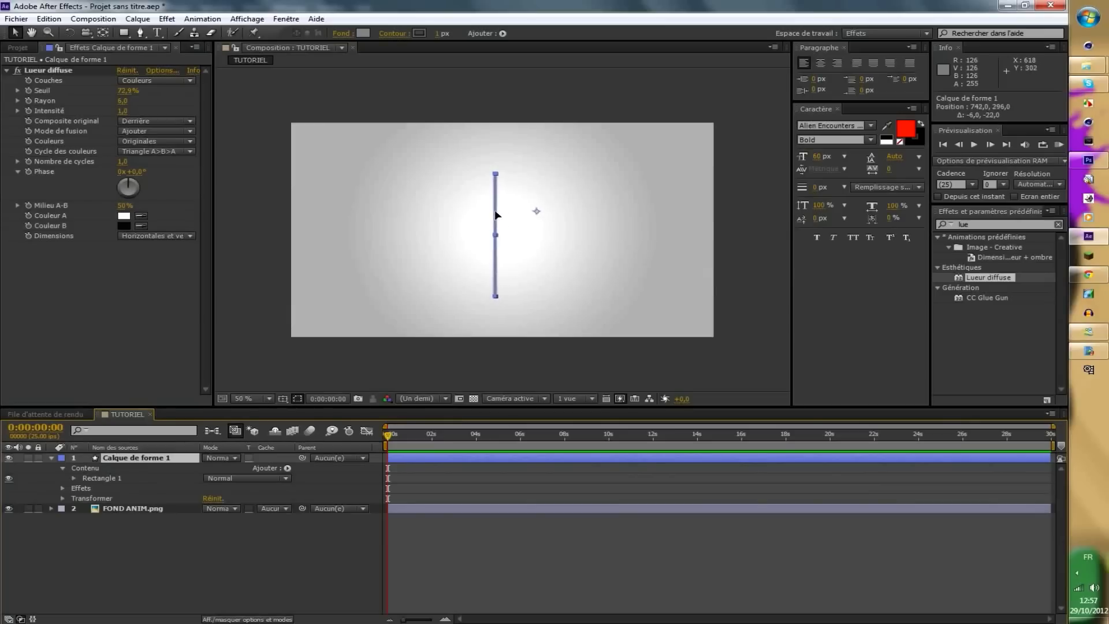
click(230, 590)
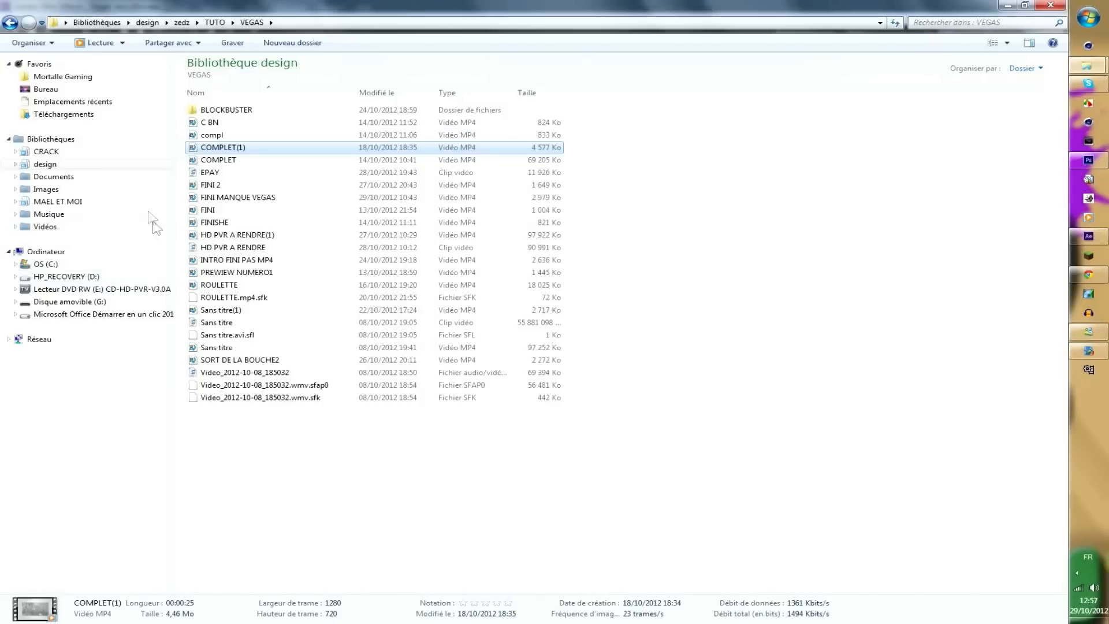
In Windows Explorer, look through the design library's zedz folder and its YOUTUBE subfolder for a suitable logo image.
click(130, 190)
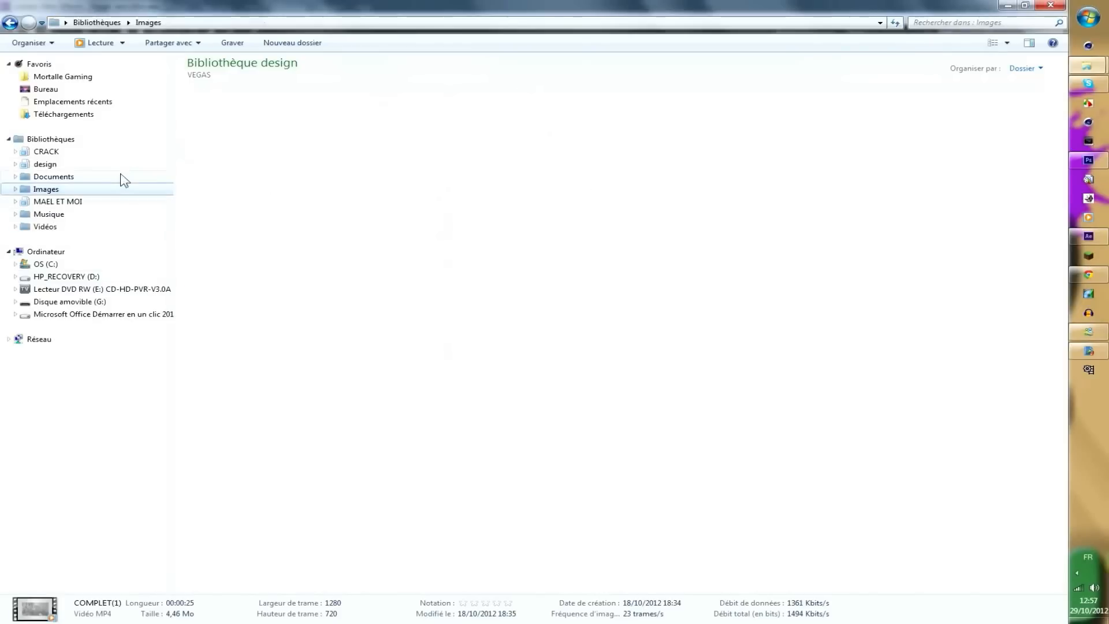
click(122, 177)
click(100, 152)
click(98, 164)
double_click(267, 518)
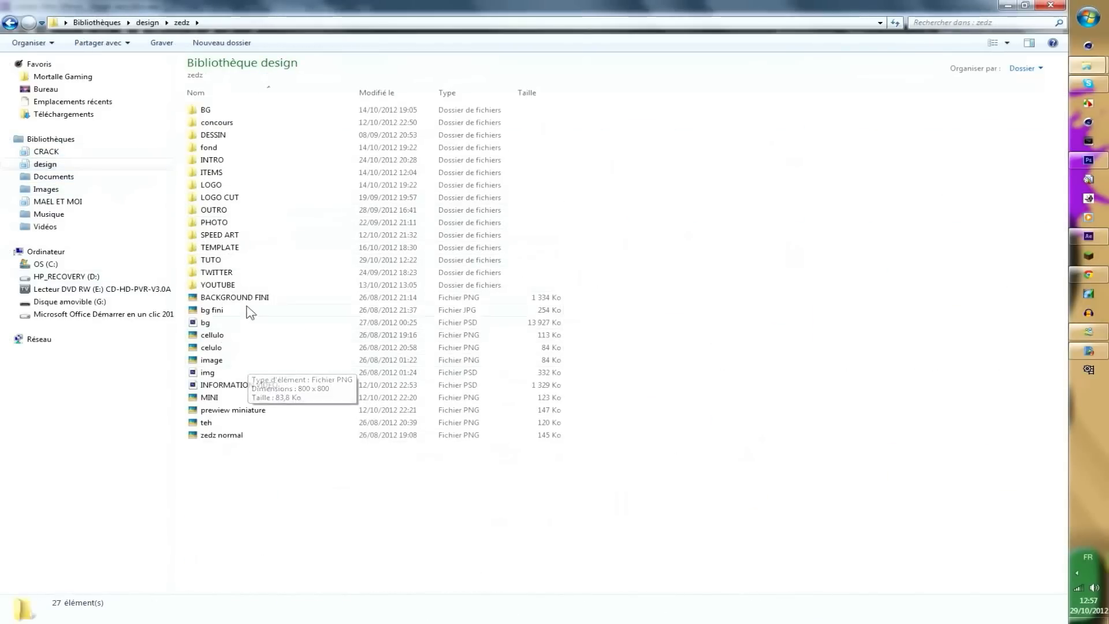
click(267, 424)
click(272, 438)
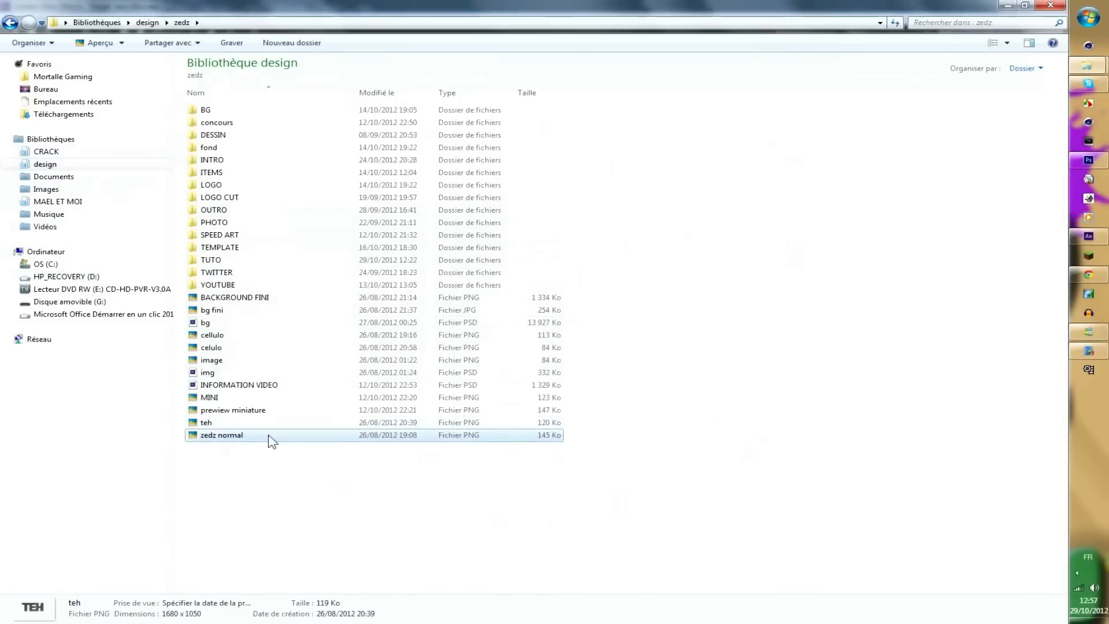
click(254, 399)
click(261, 363)
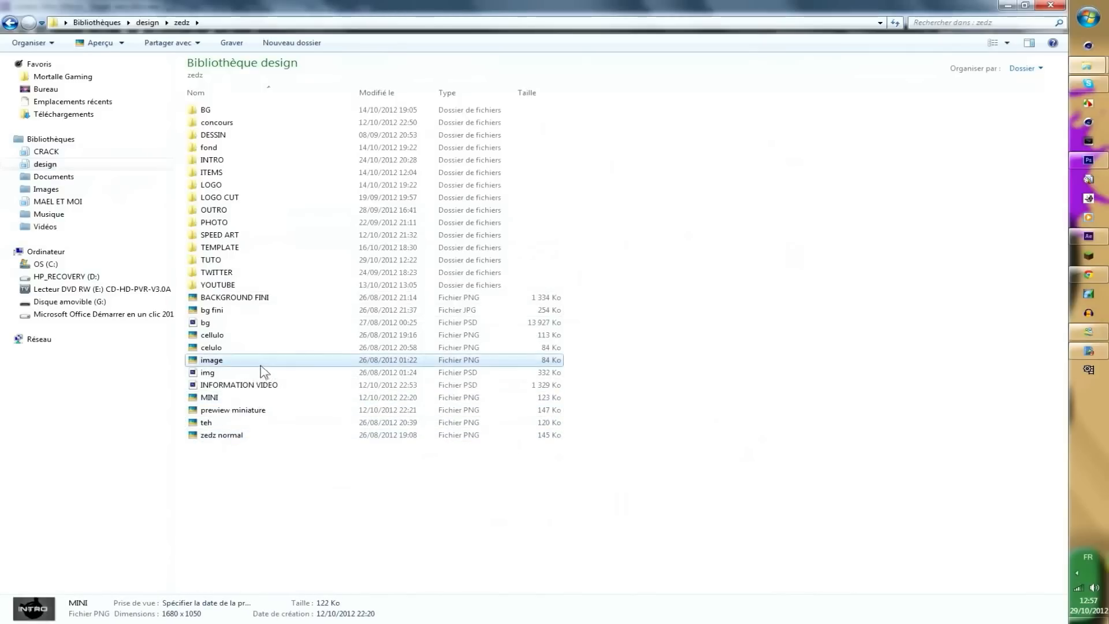
click(265, 348)
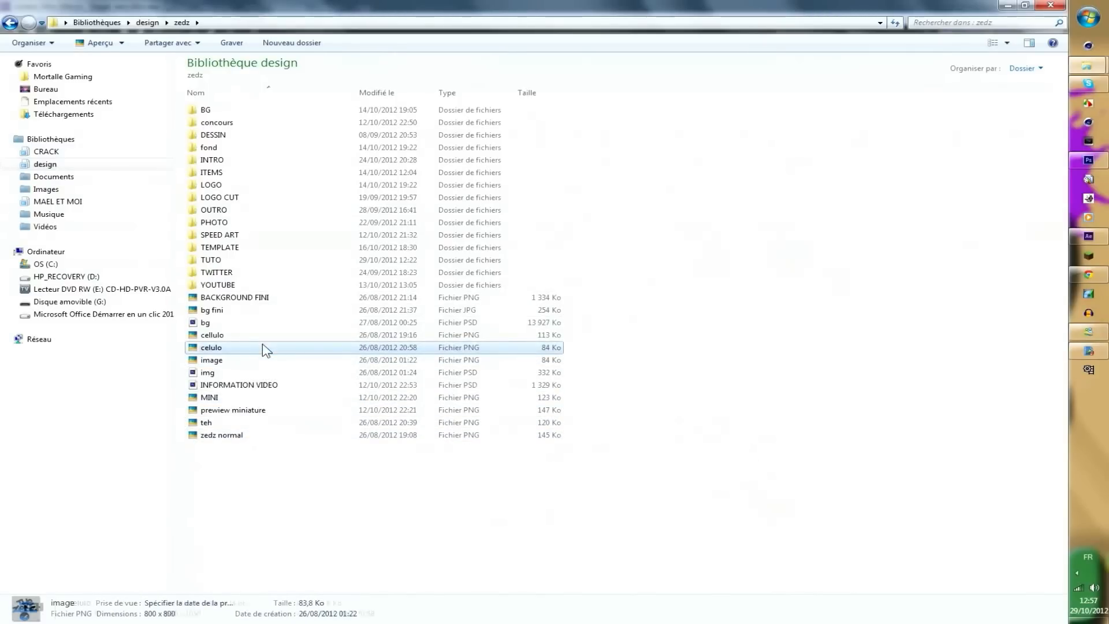
click(264, 337)
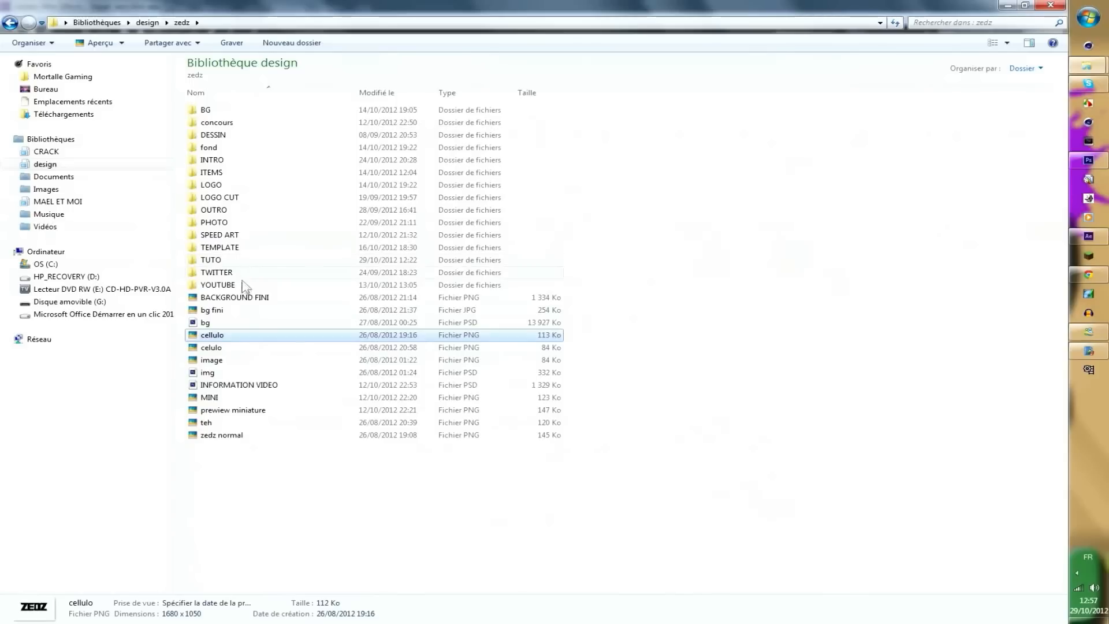
double_click(244, 284)
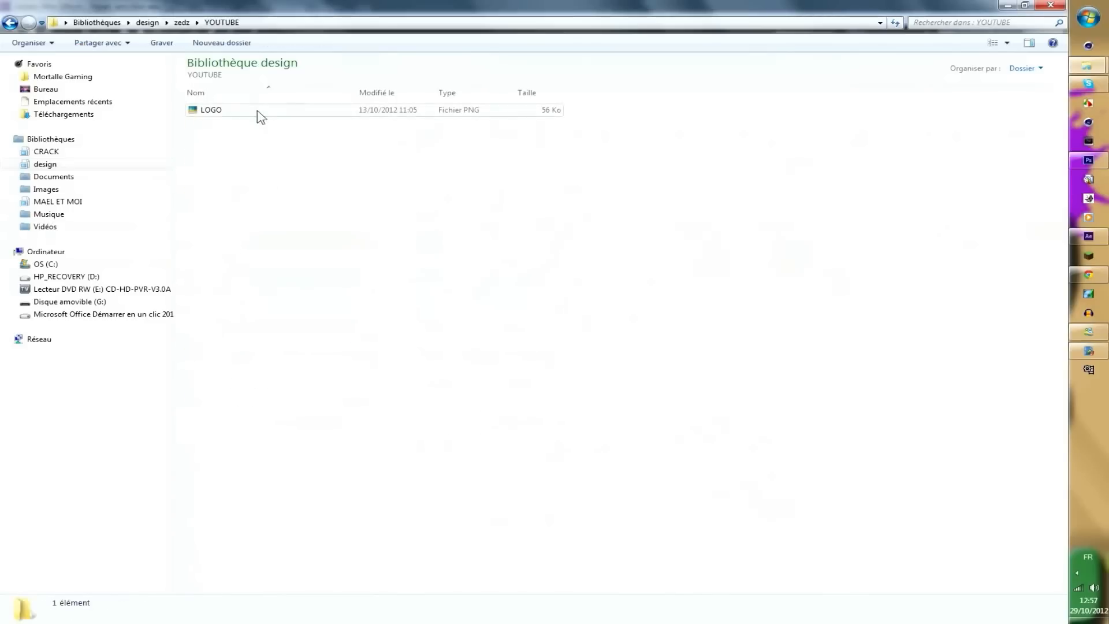
click(258, 112)
click(10, 22)
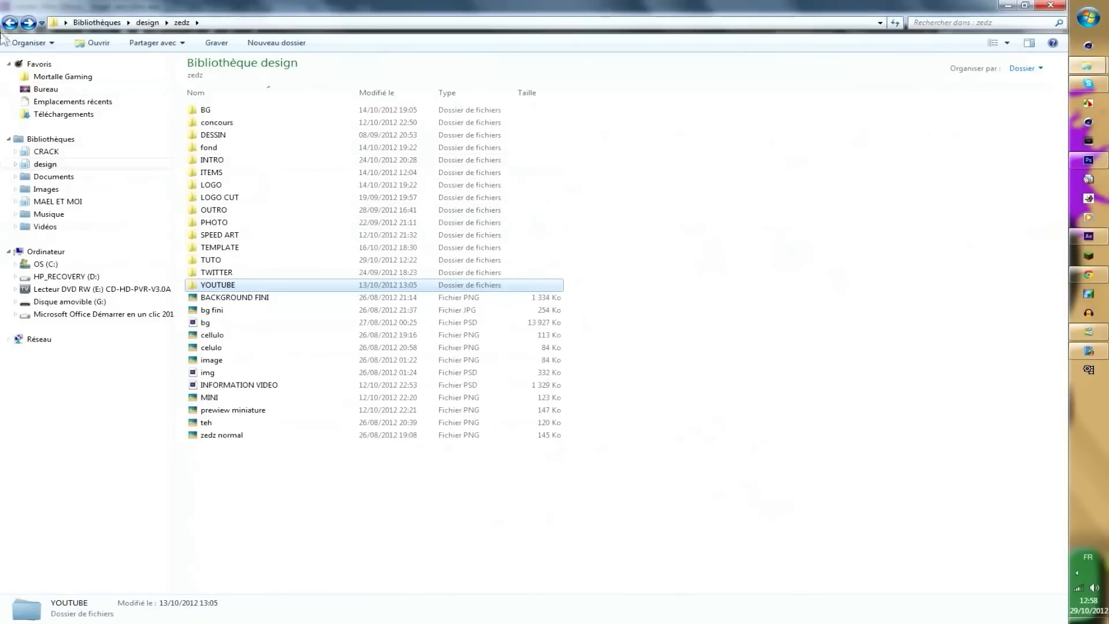
key(BackSpace)
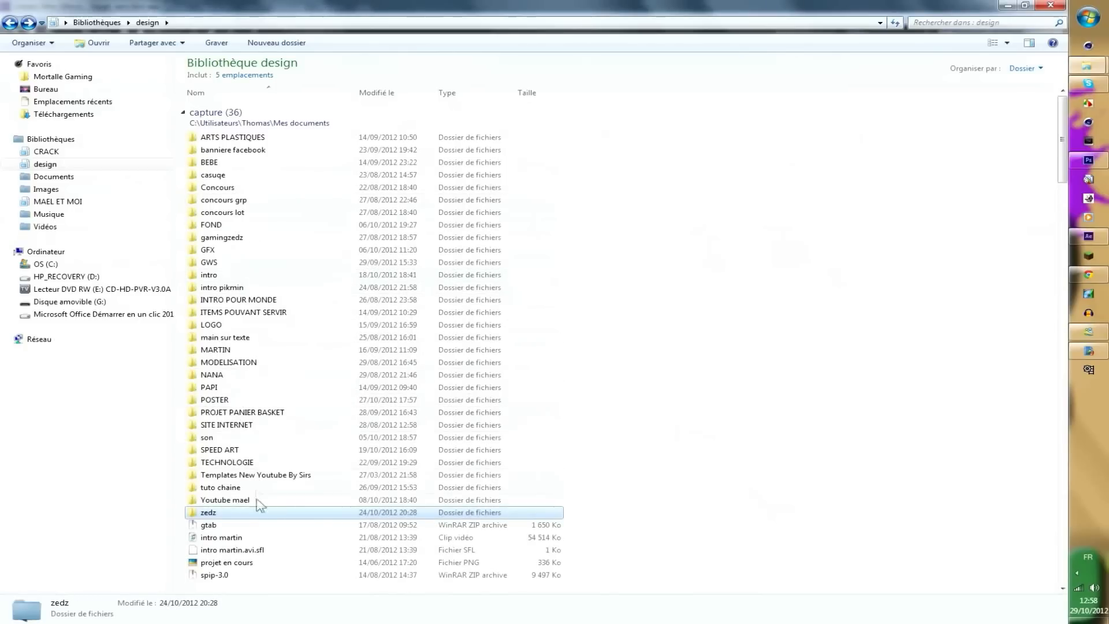
Try LOGO.png from the design library's LOGO folder as the top layer in After Effects and delete that layer.
double_click(252, 327)
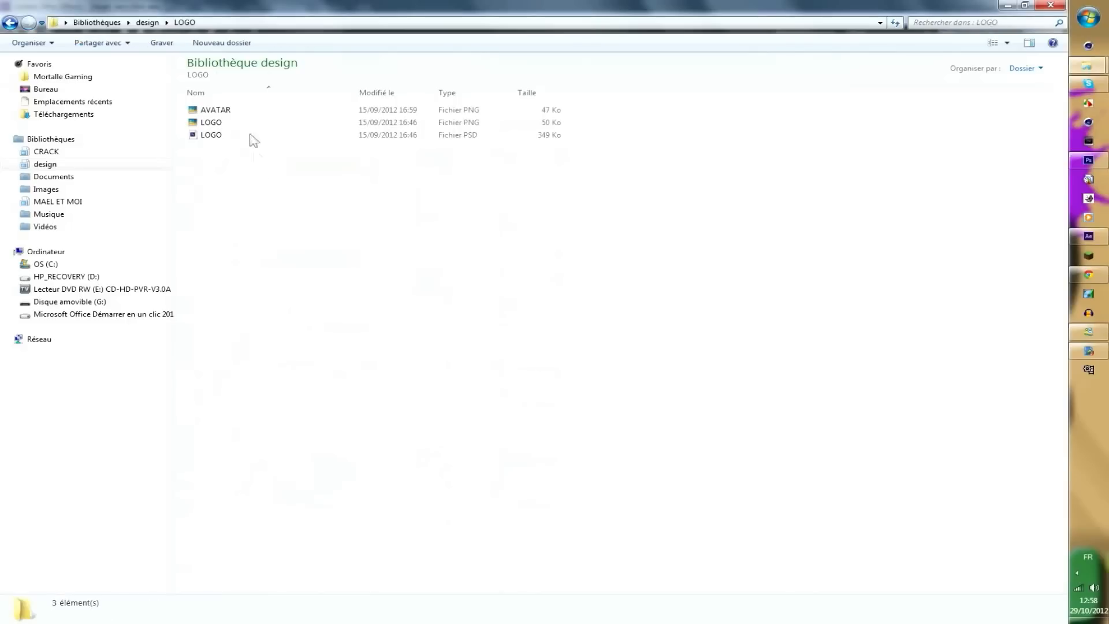
click(244, 123)
click(235, 112)
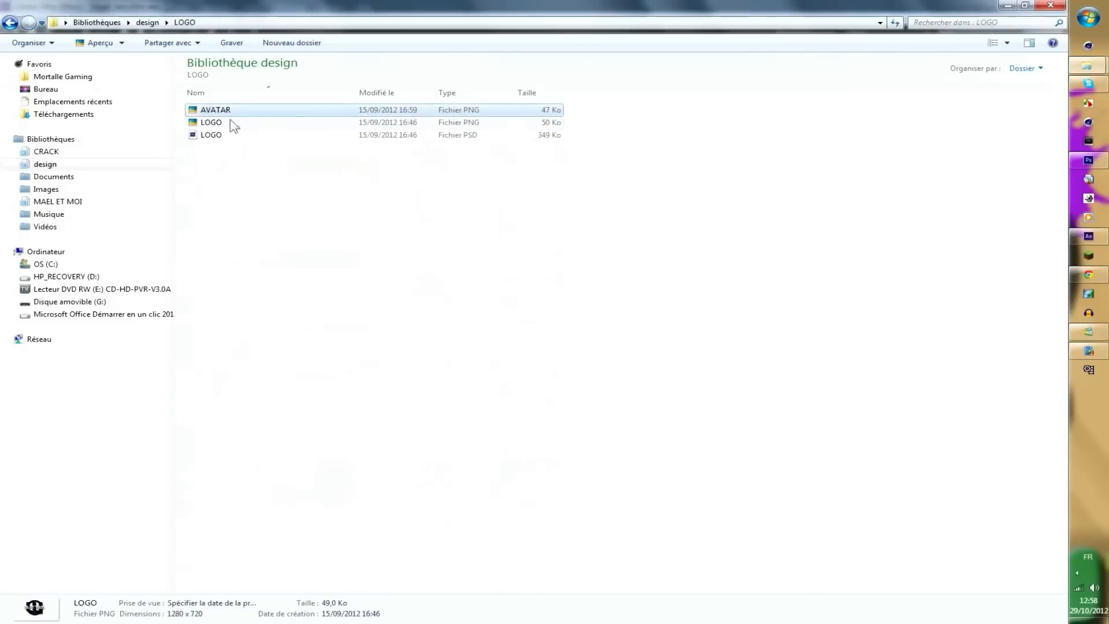
click(230, 124)
drag(230, 126, 110, 456)
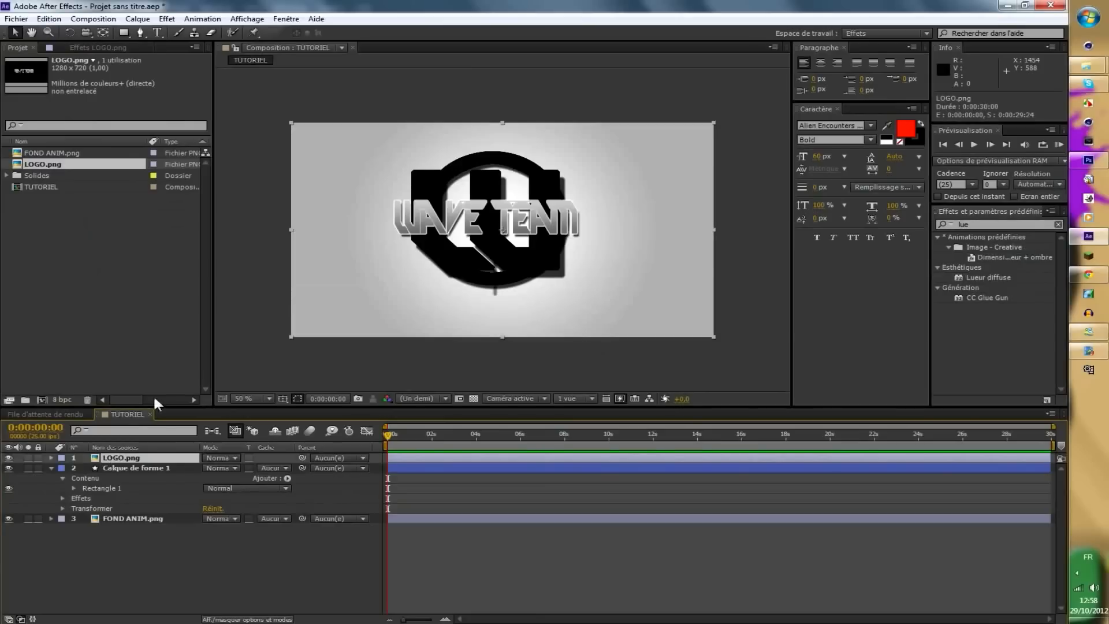
key(Delete)
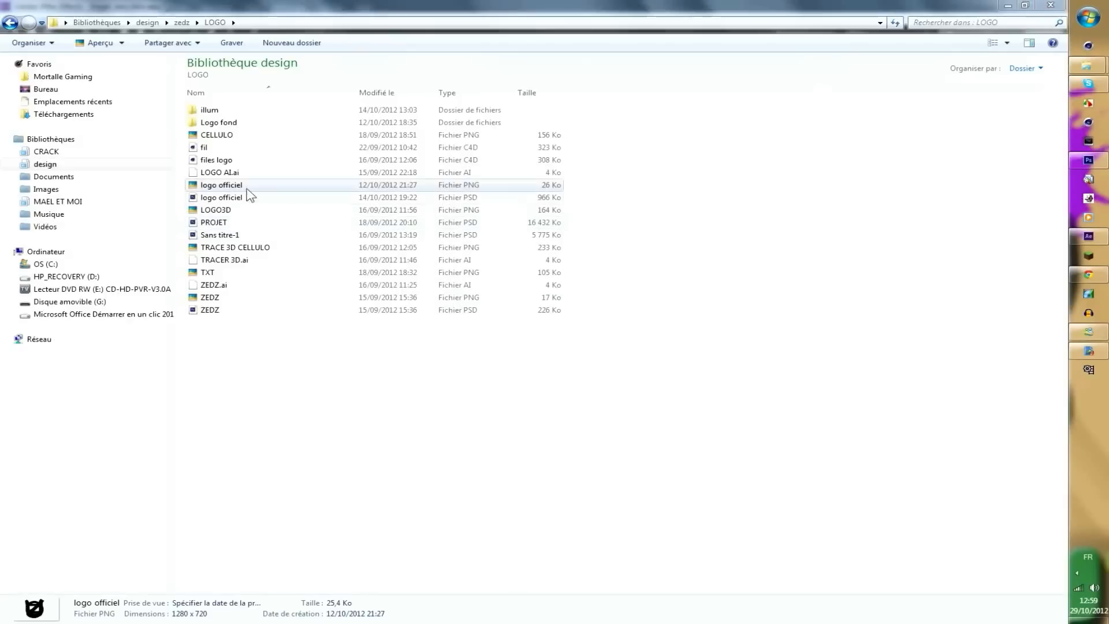
Import logo officiel.png from the zedz LOGO folder and add it as the top layer of the TUTORIEL composition.
drag(248, 193, 3, 288)
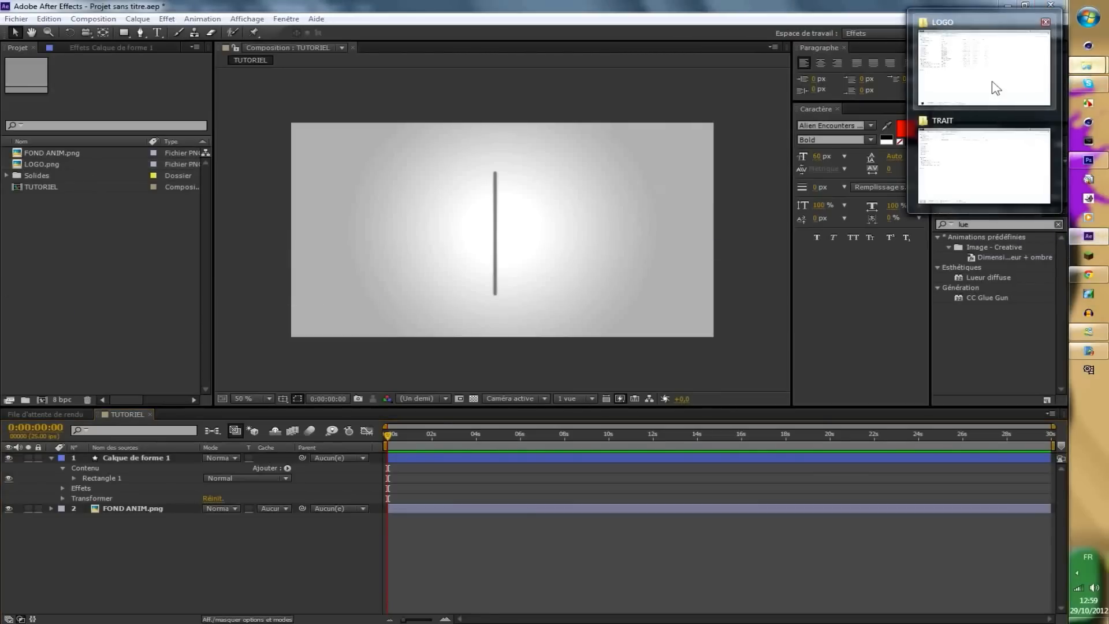
click(1005, 92)
drag(331, 182, 92, 254)
drag(62, 165, 100, 459)
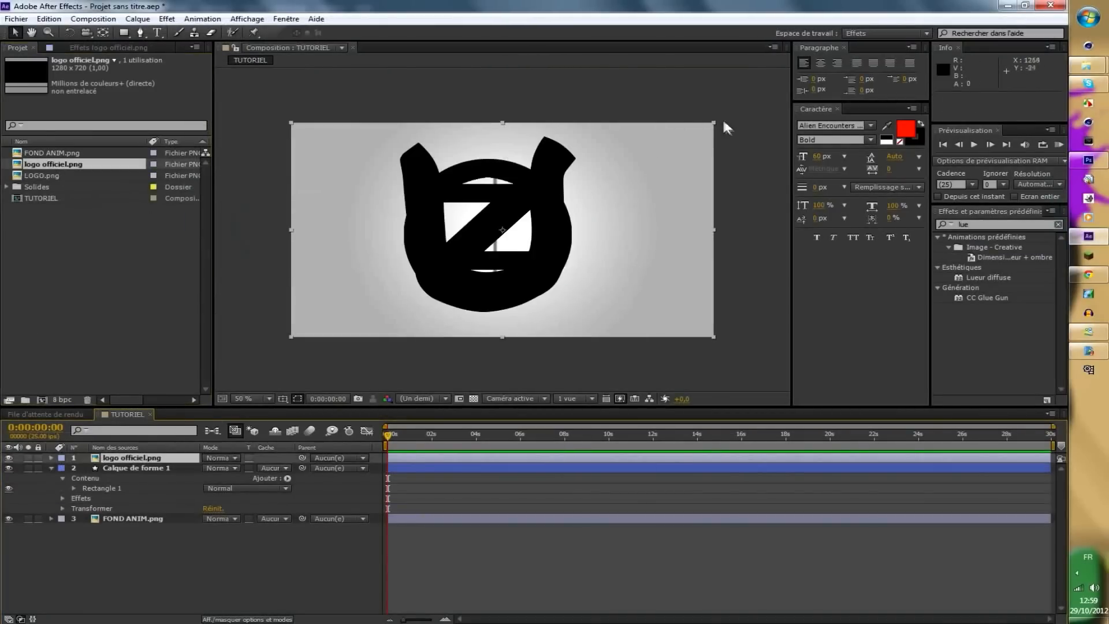
Scale the logo officiel.png layer down and place it beside the line, on its left, at position 448, 394.
drag(714, 123, 635, 172)
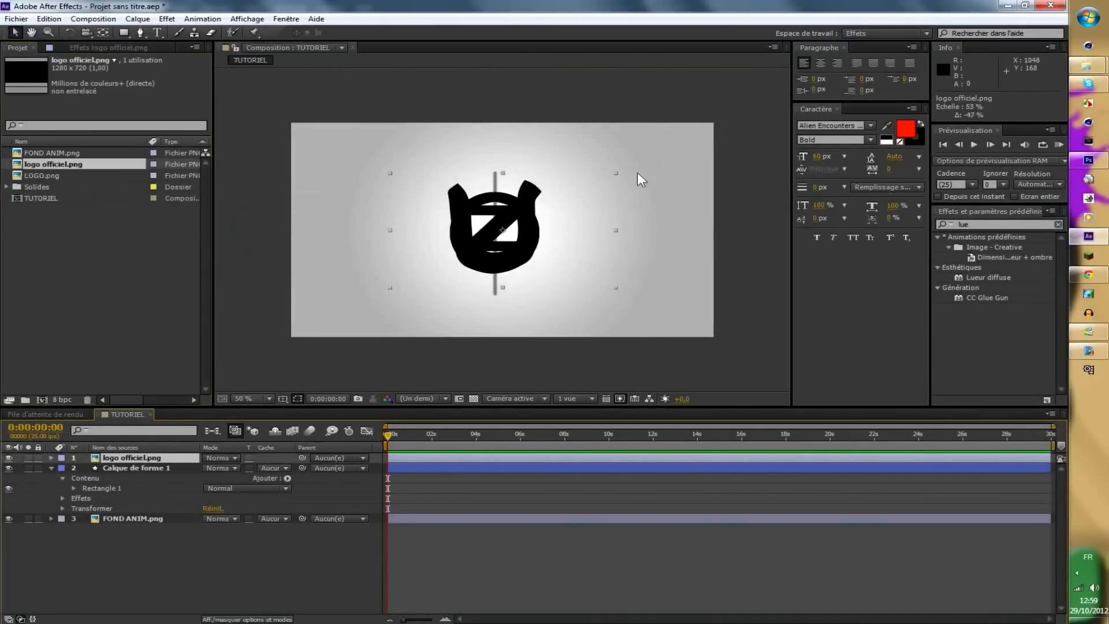
drag(621, 213, 559, 223)
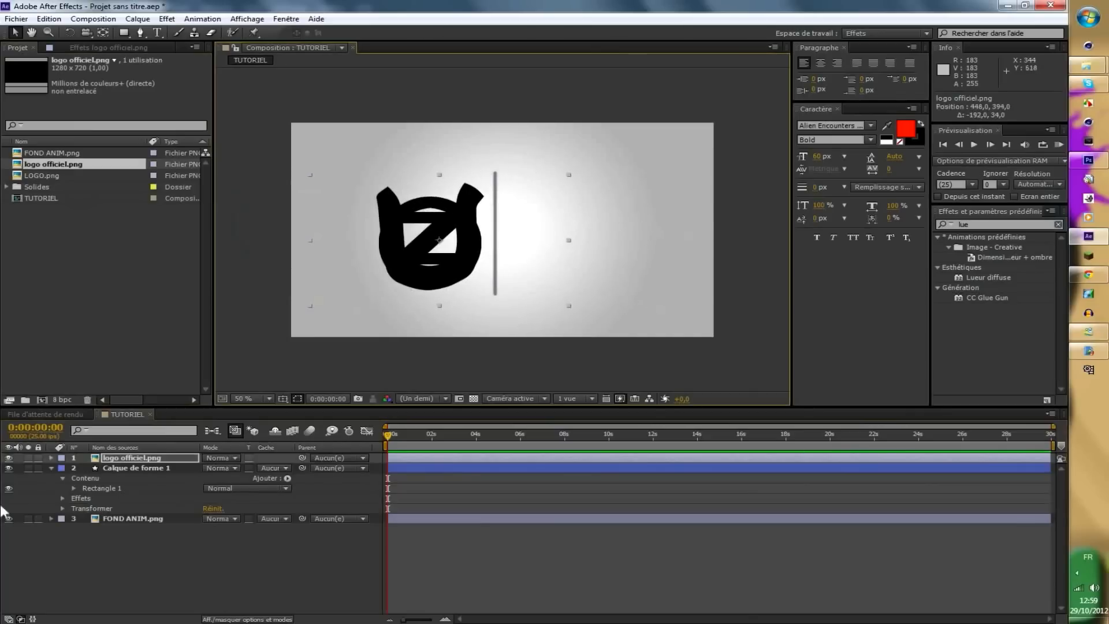
Hide the logo officiel.png layer in the TUTORIEL composition.
click(9, 457)
click(9, 458)
click(9, 458)
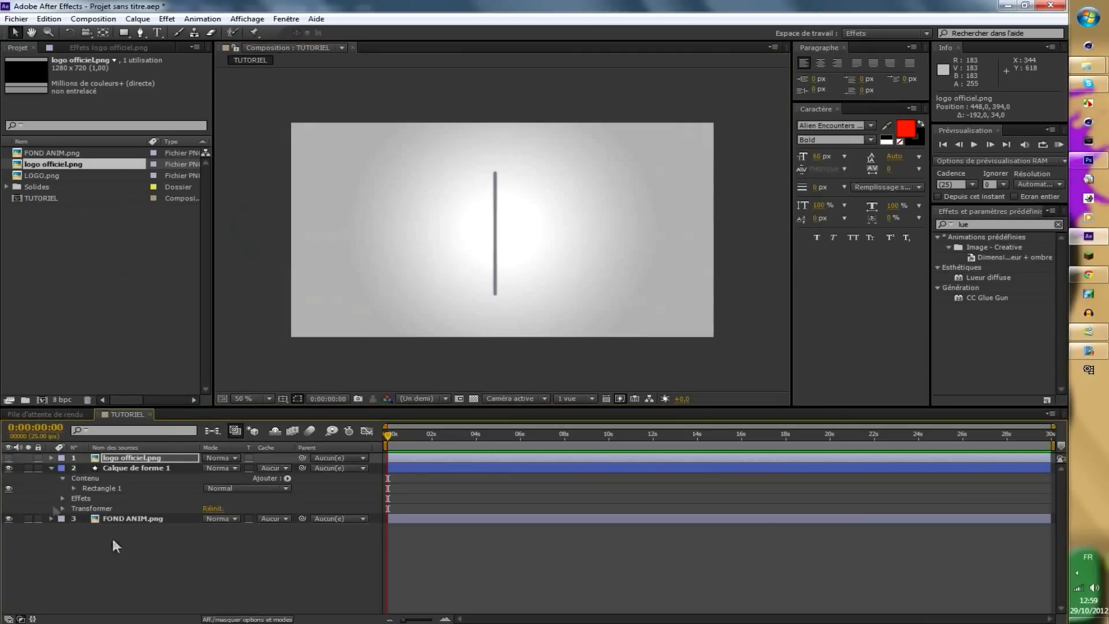
Reveal the transform properties of Calque de forme 1 and keyframe its scale at 0% at 0:00:00:00.
click(63, 479)
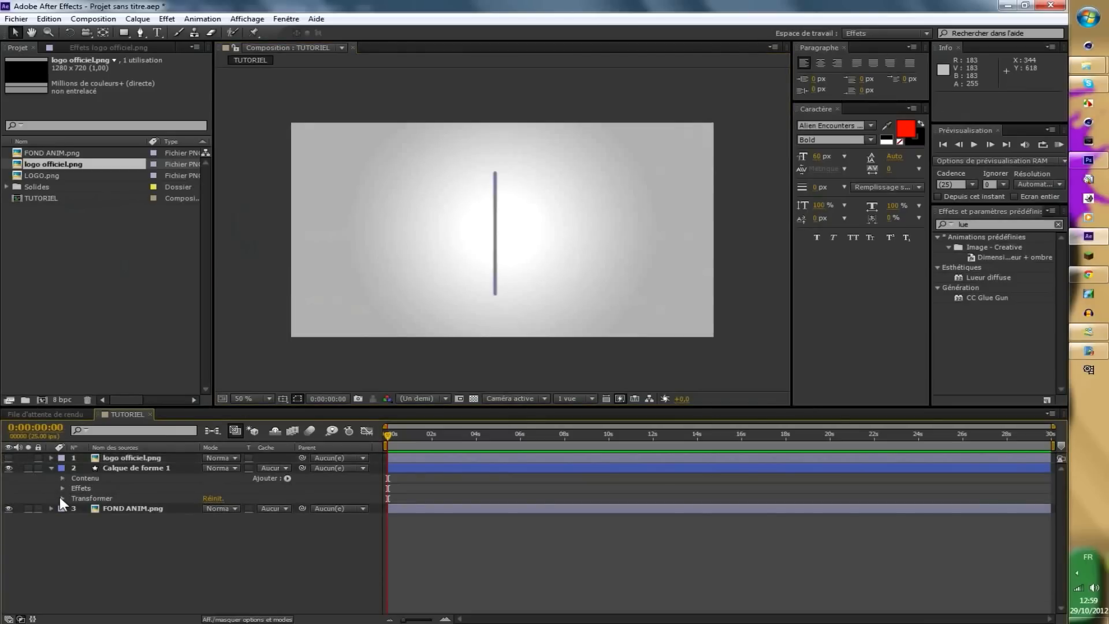
click(61, 498)
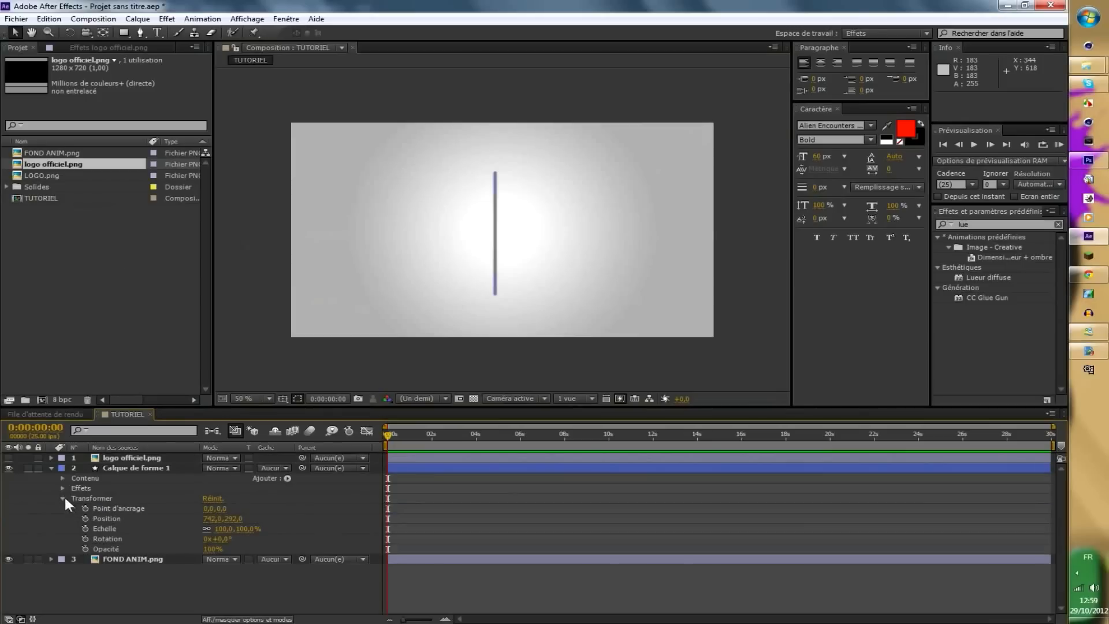
click(61, 497)
click(51, 467)
click(51, 467)
click(63, 499)
click(85, 529)
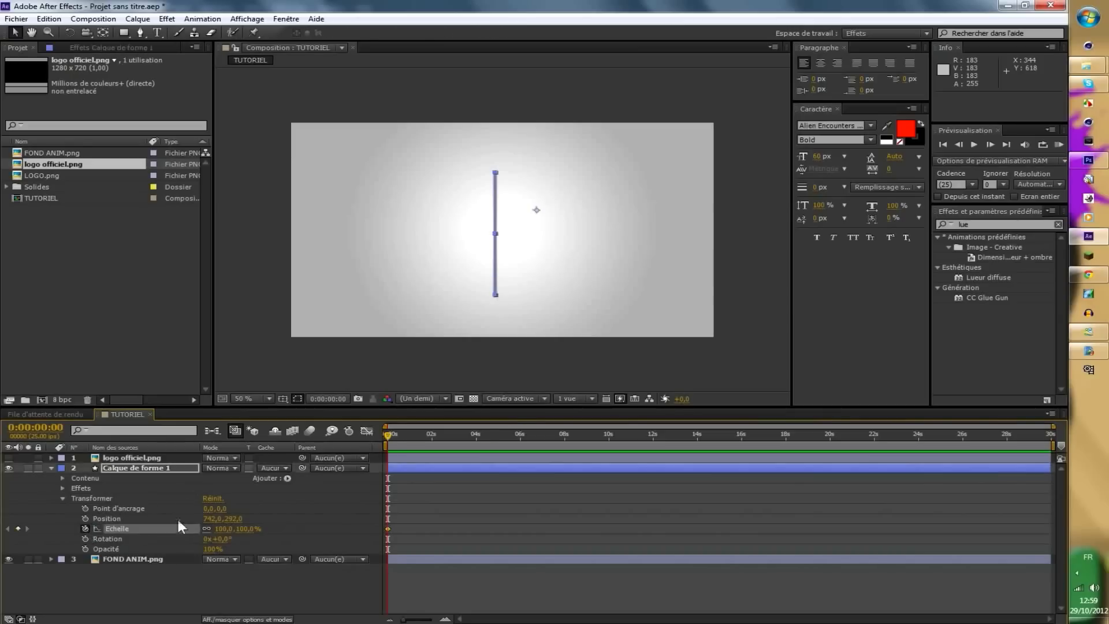
click(224, 529)
text(0)
key(Return)
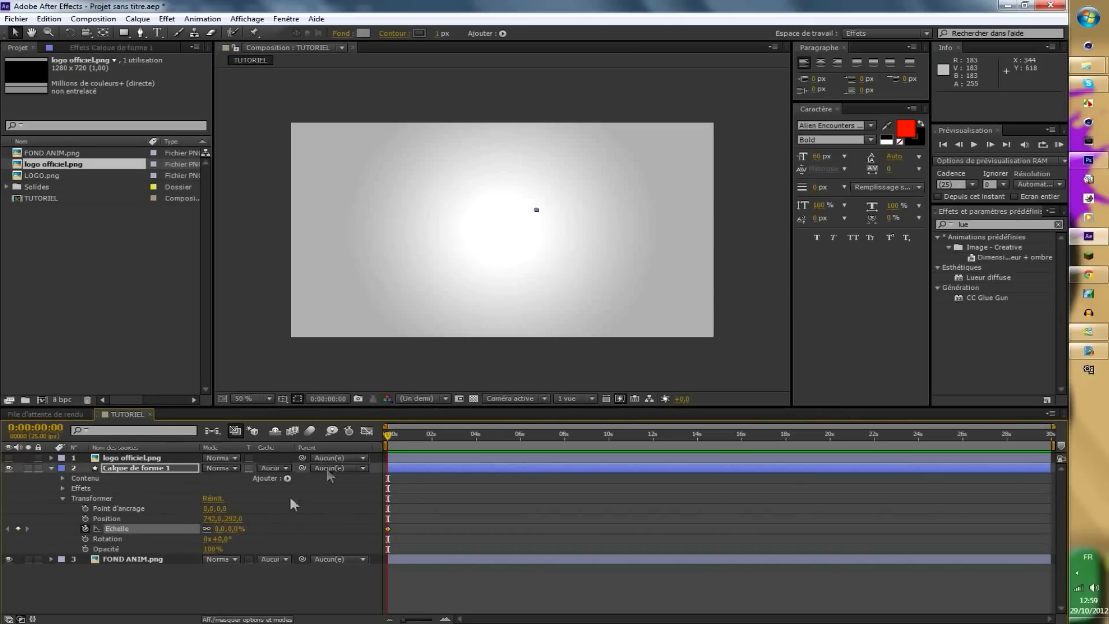
Unlink the line's scale proportions and set only its horizontal scale to 100% at 0:00:00:20.
click(207, 529)
key(shift+Page_Down)
key(shift+Page_Down)
click(237, 530)
text(100)
key(Return)
key(ctrl+z)
click(222, 528)
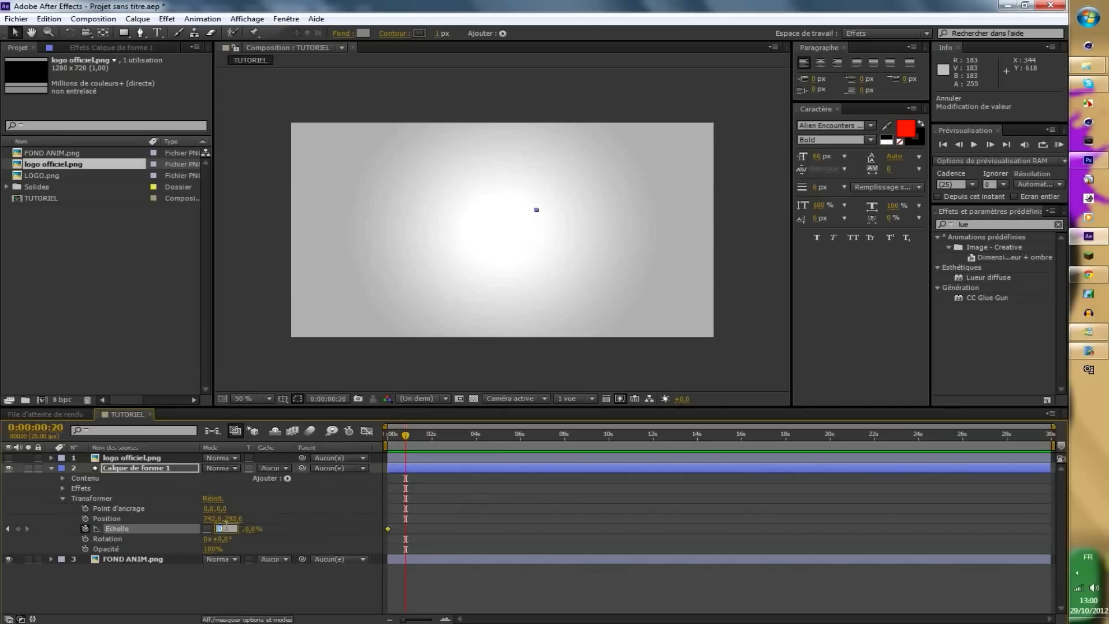
text(100)
key(Return)
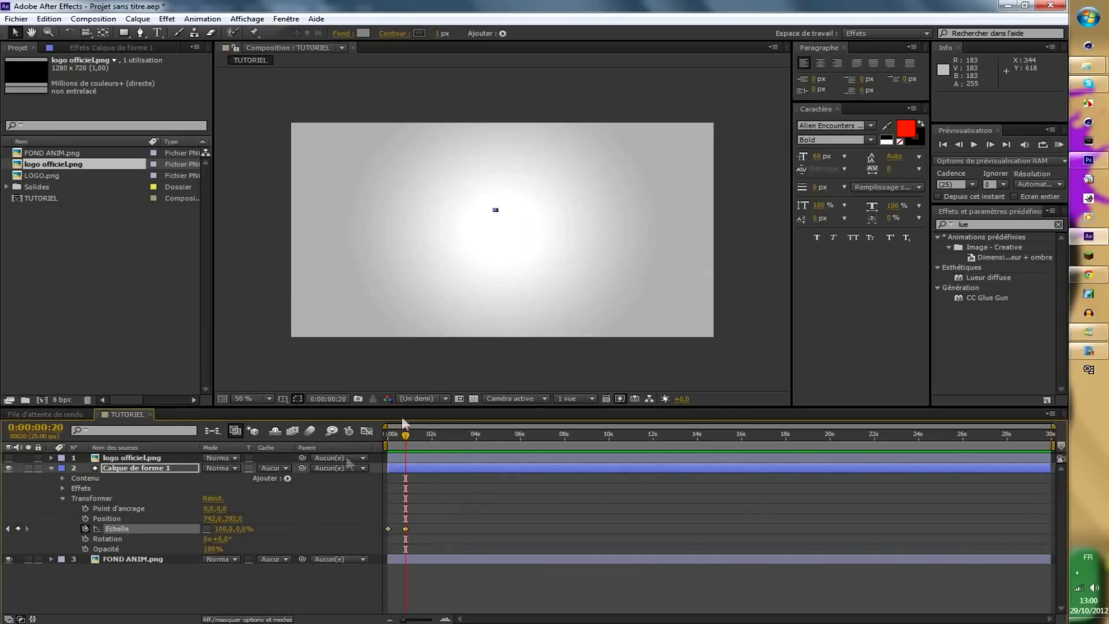
Preview the line's scale animation and try raising the vertical scale at the first keyframe.
click(247, 611)
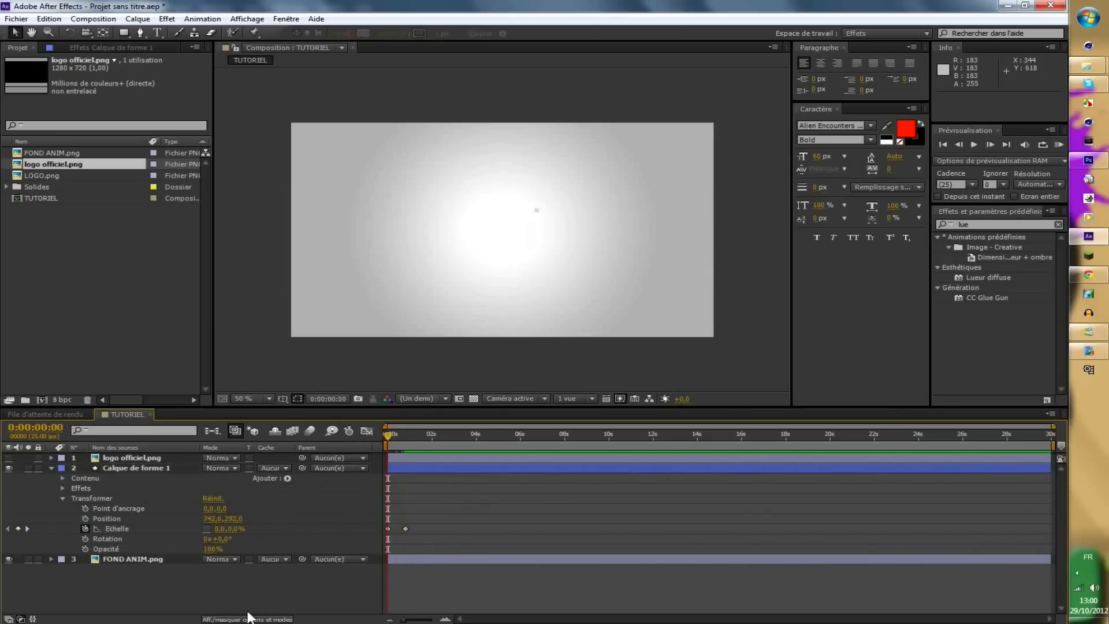
click(383, 440)
drag(237, 529, 285, 526)
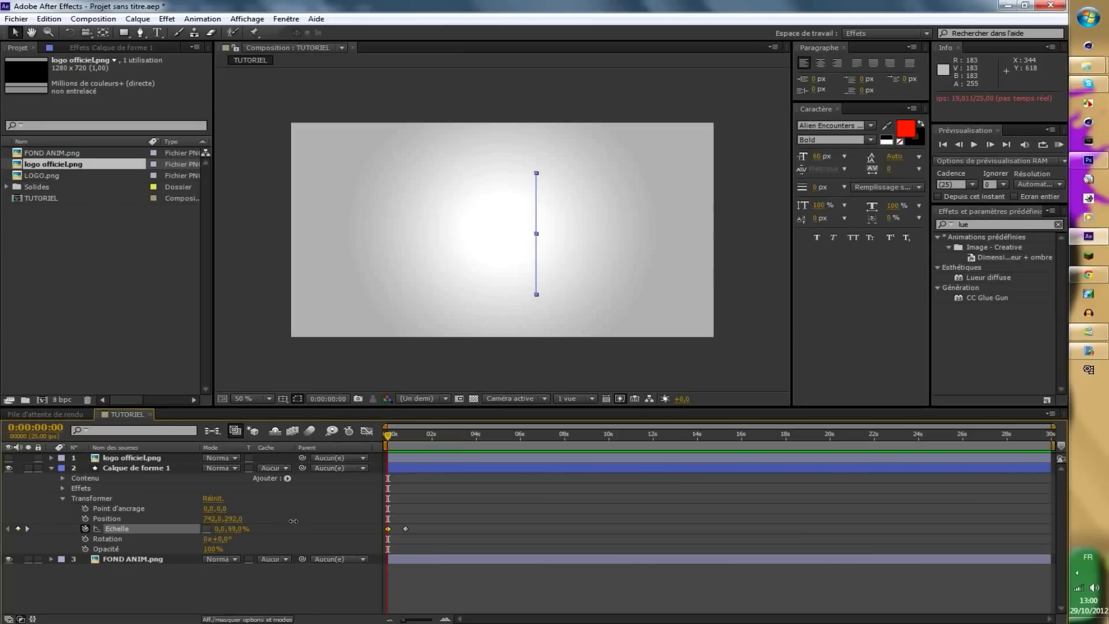
click(292, 596)
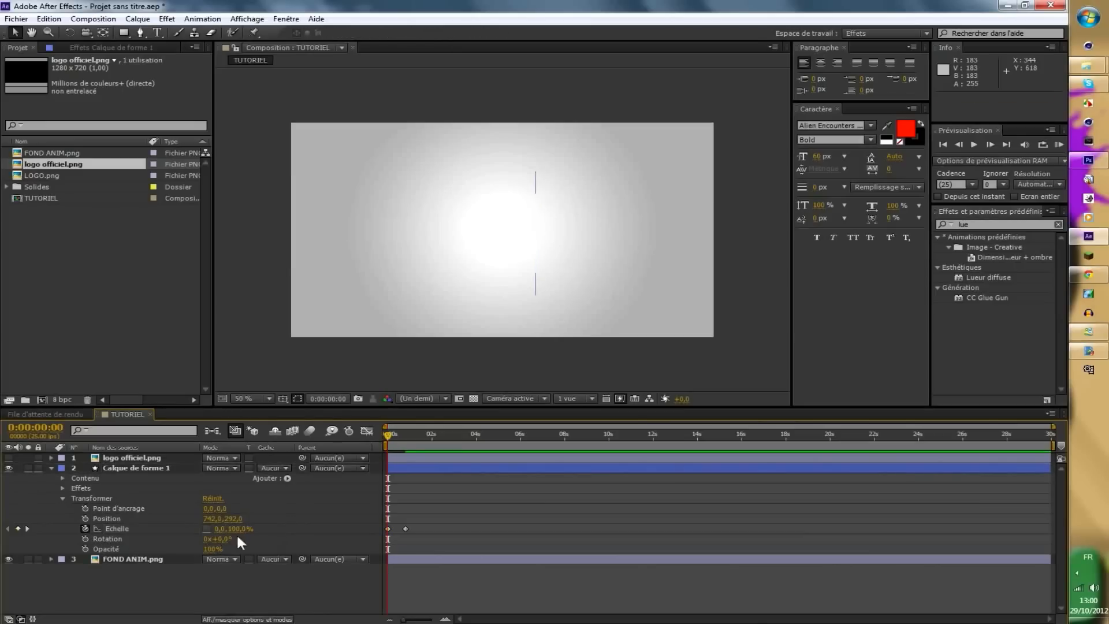
Set the line's scale to 100% horizontally and 0% vertically at 0:00:00:00, and remove its scale keyframes.
click(245, 529)
text(0)
key(Return)
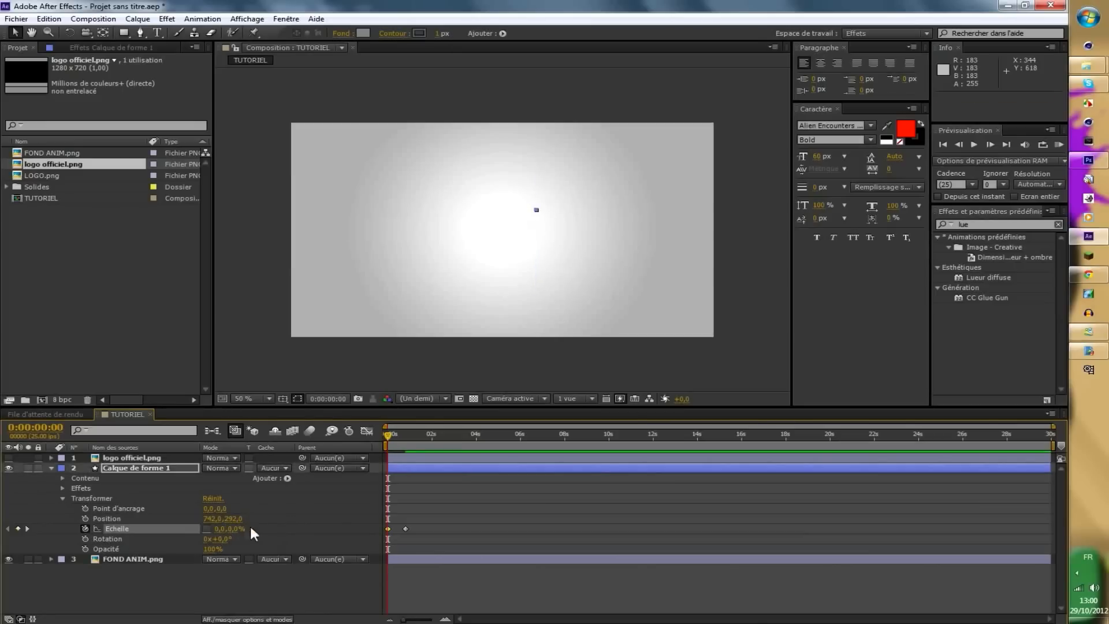
click(220, 529)
key(Return)
click(287, 572)
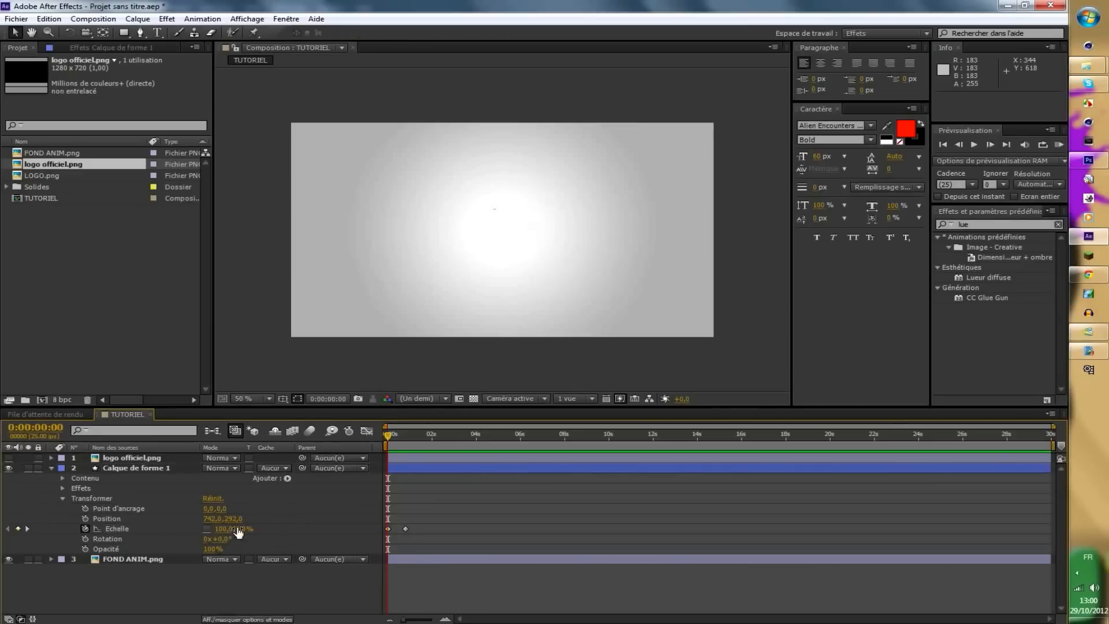
mouse_move(238, 532)
mouse_down()
mouse_move(275, 526)
mouse_move(244, 532)
mouse_up()
click(244, 531)
key(Return)
click(85, 529)
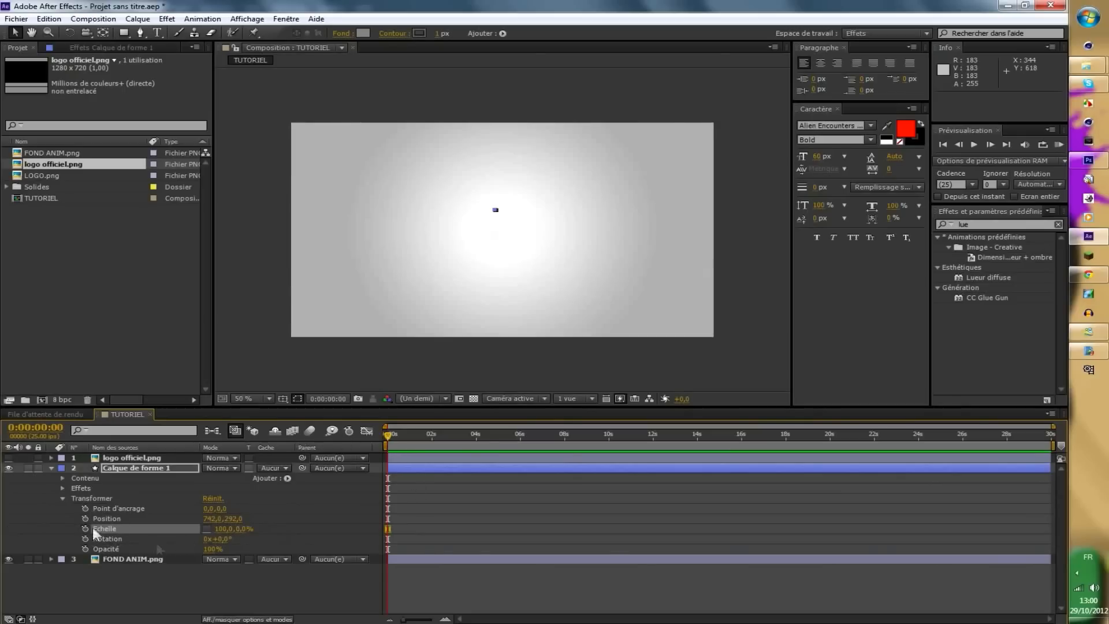
click(230, 589)
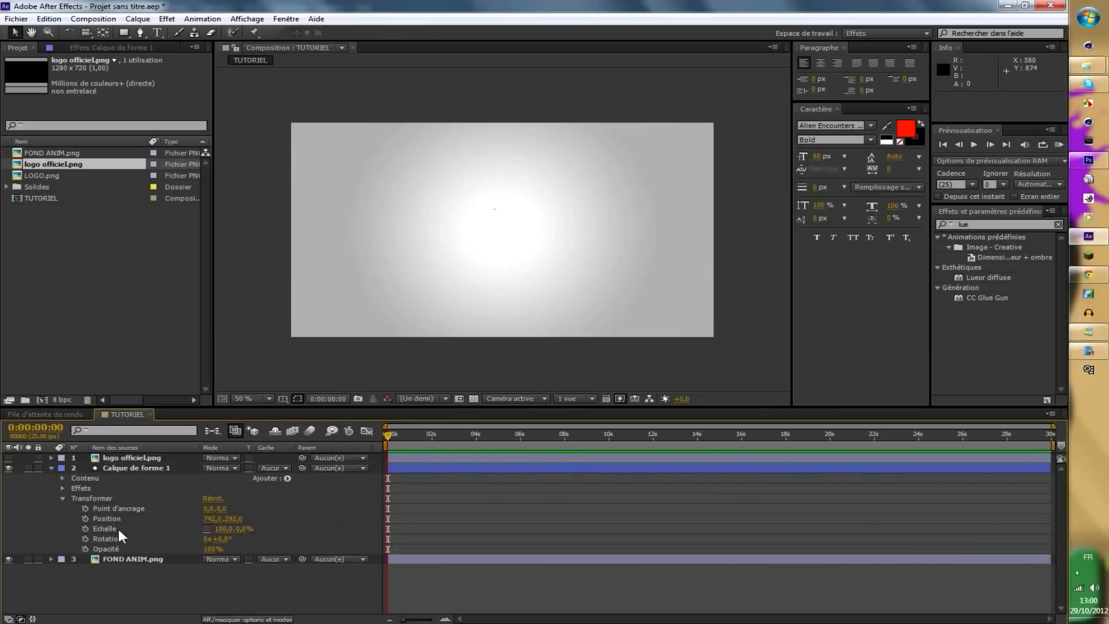
Keyframe the line's scale at 0:00:00:00 and set its vertical scale to 100% at 0:00:00:20.
click(226, 530)
click(85, 529)
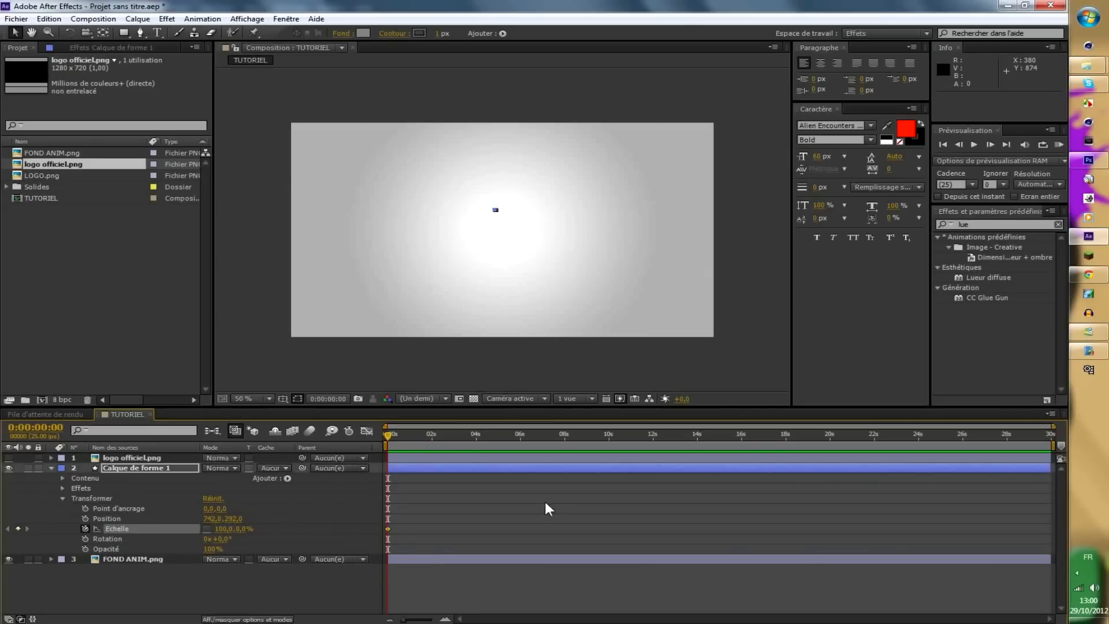
key(shift+Page_Down)
key(shift+Page_Down)
click(245, 529)
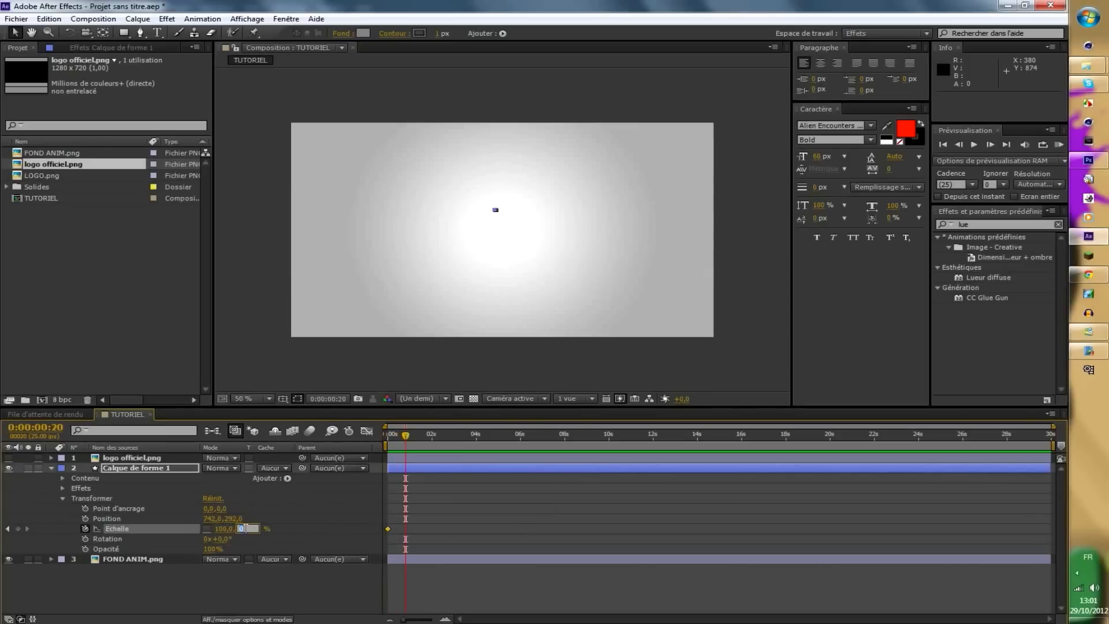
text(100)
key(Return)
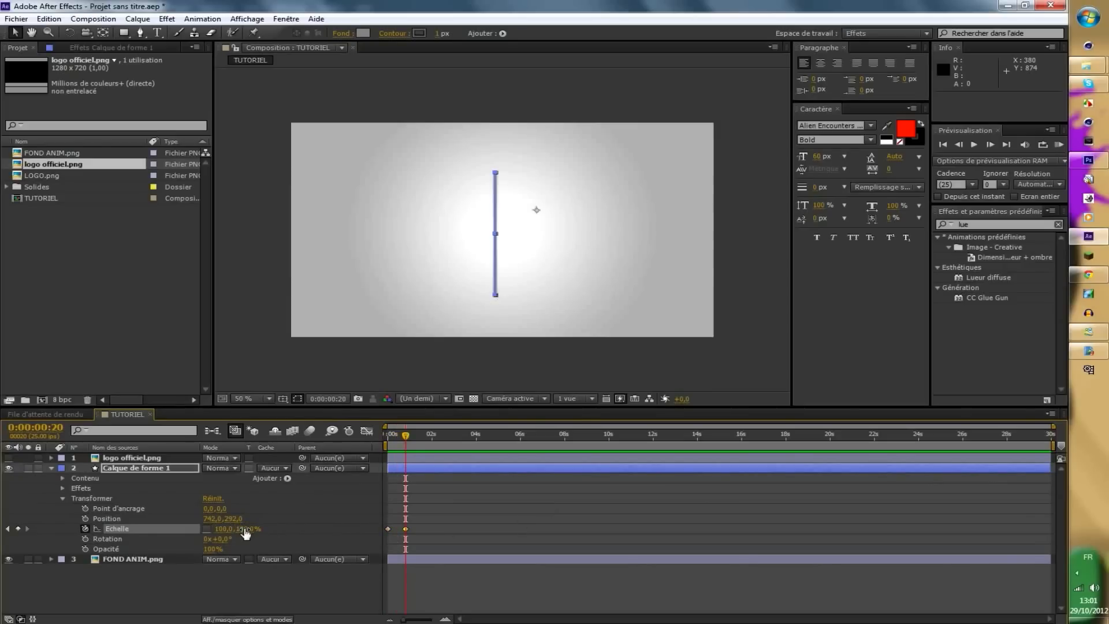
Preview the line's vertical growth from the start and stop the playhead at 0:00:01:12.
drag(406, 438, 348, 436)
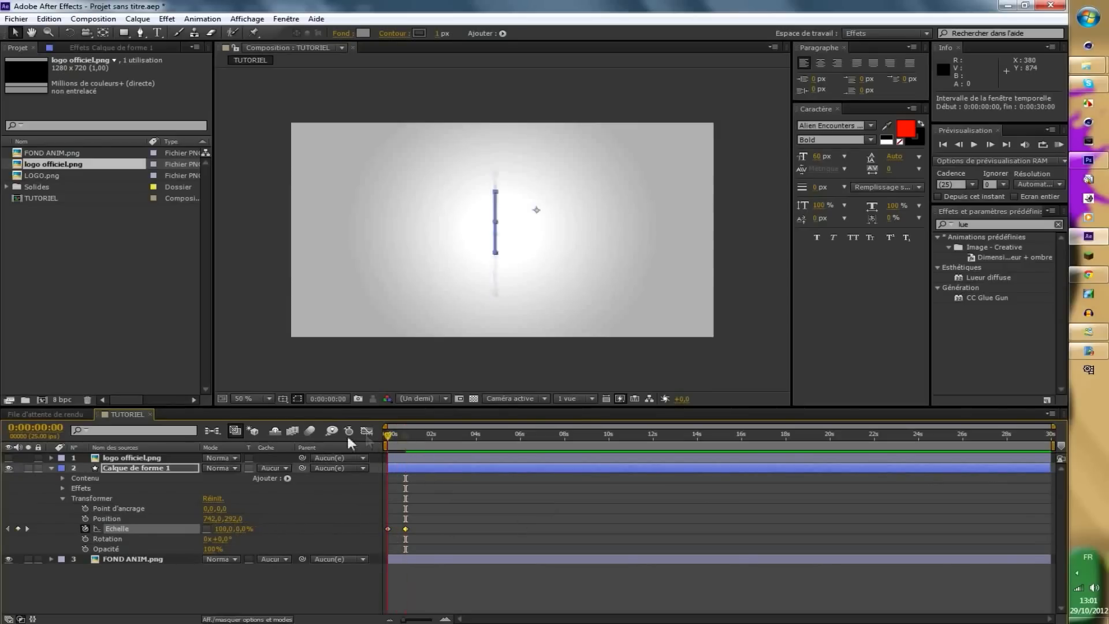
click(272, 591)
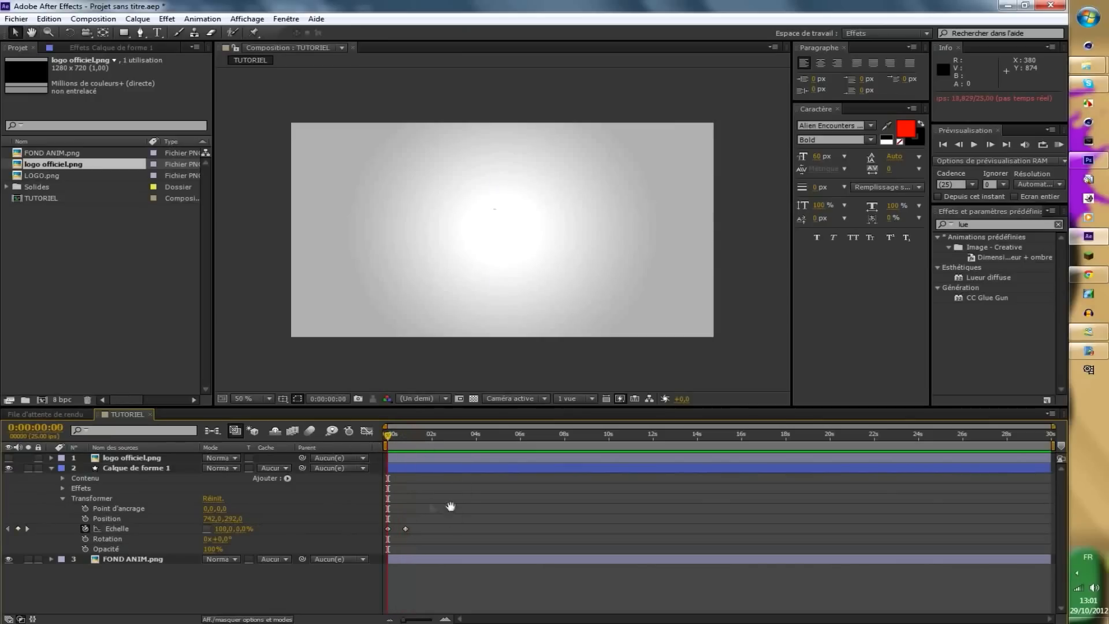
key(space)
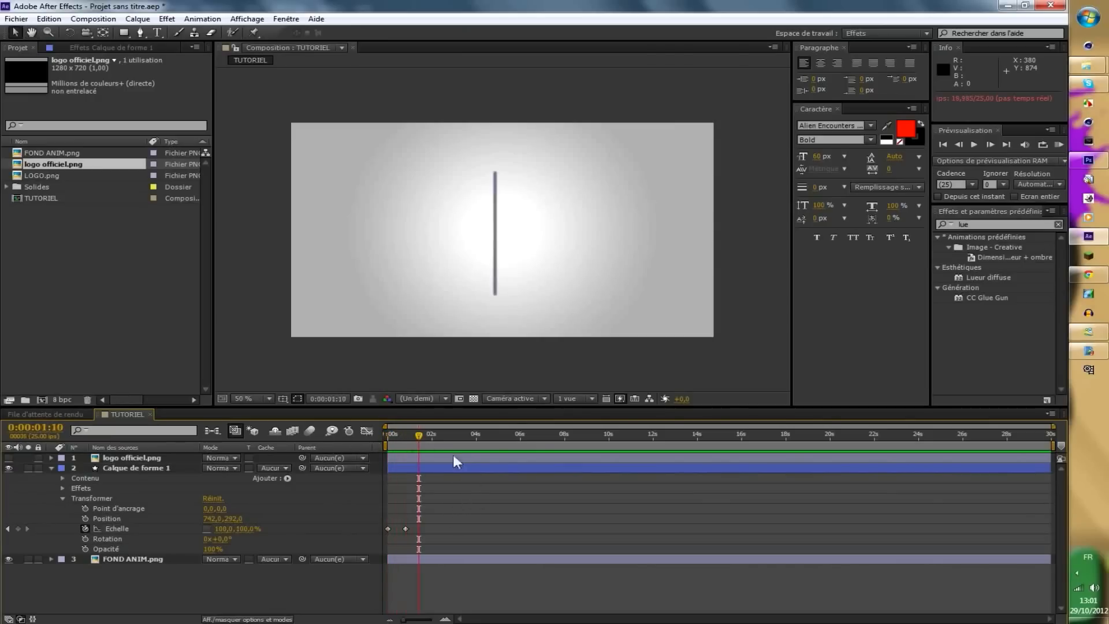
key(Page_Down)
key(Page_Down)
Collapse the Calque de forme 1 properties and ready the Pen tool on the FOND ANIM.png layer.
click(51, 468)
click(127, 469)
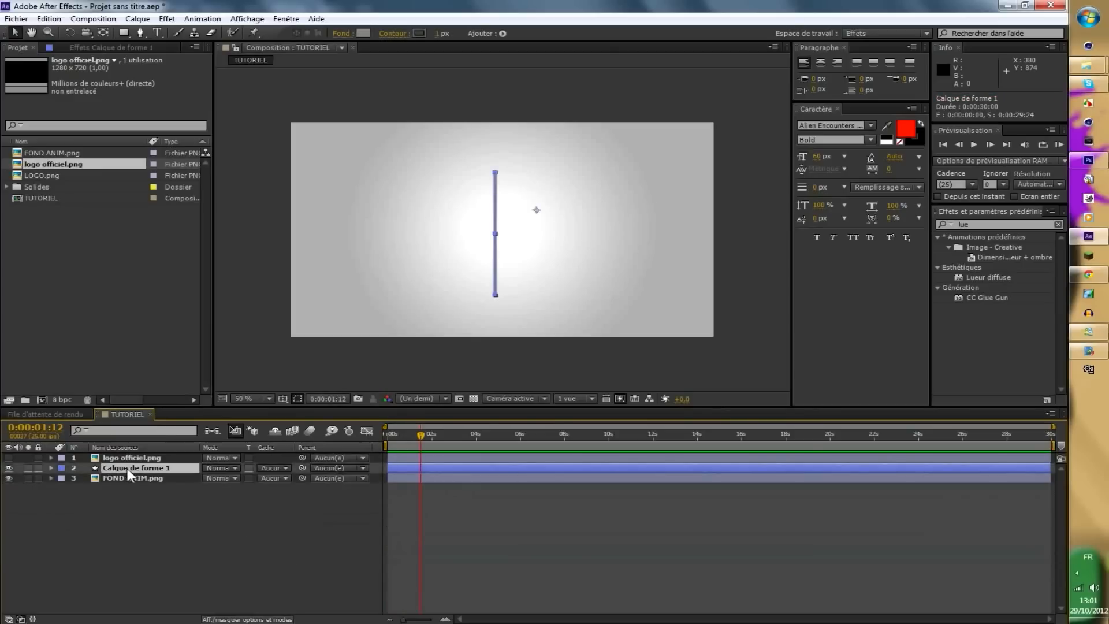
ctrl+click(147, 478)
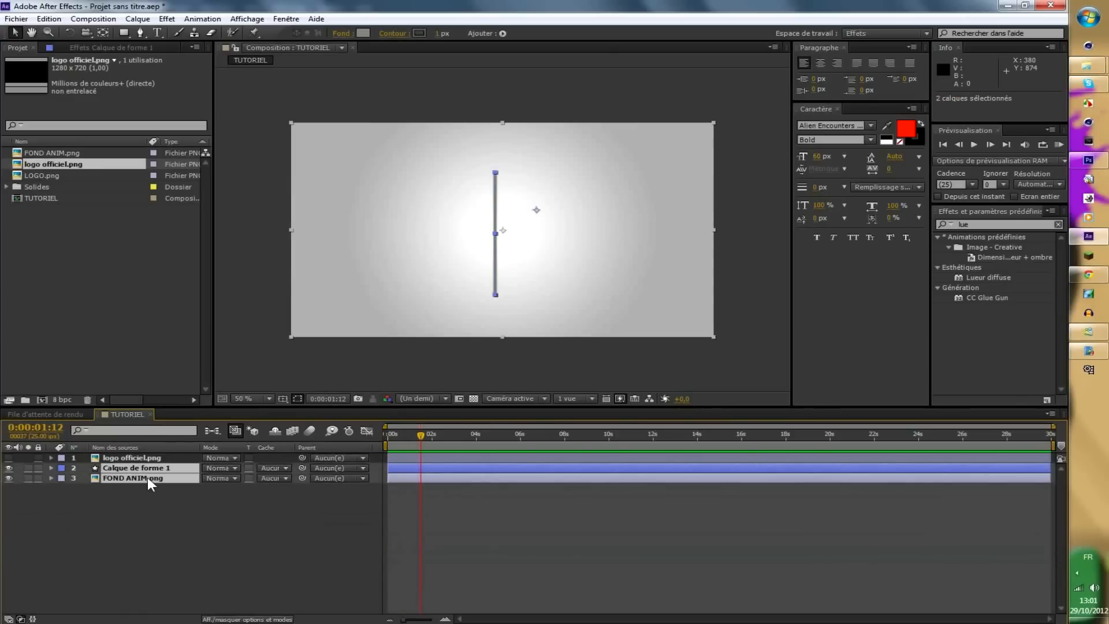
click(159, 479)
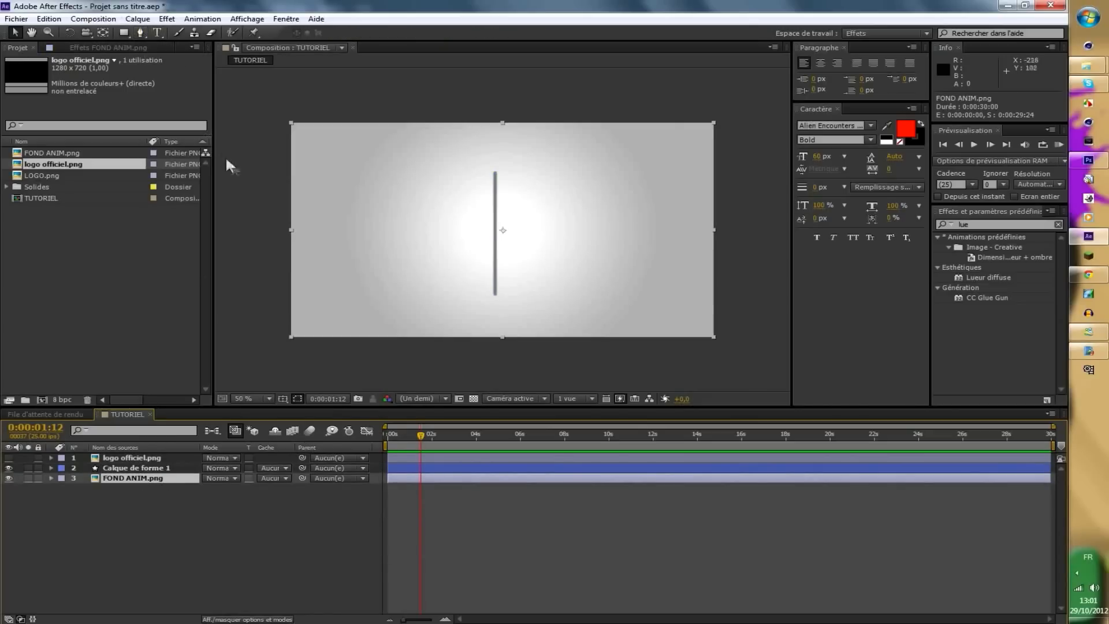
key(g)
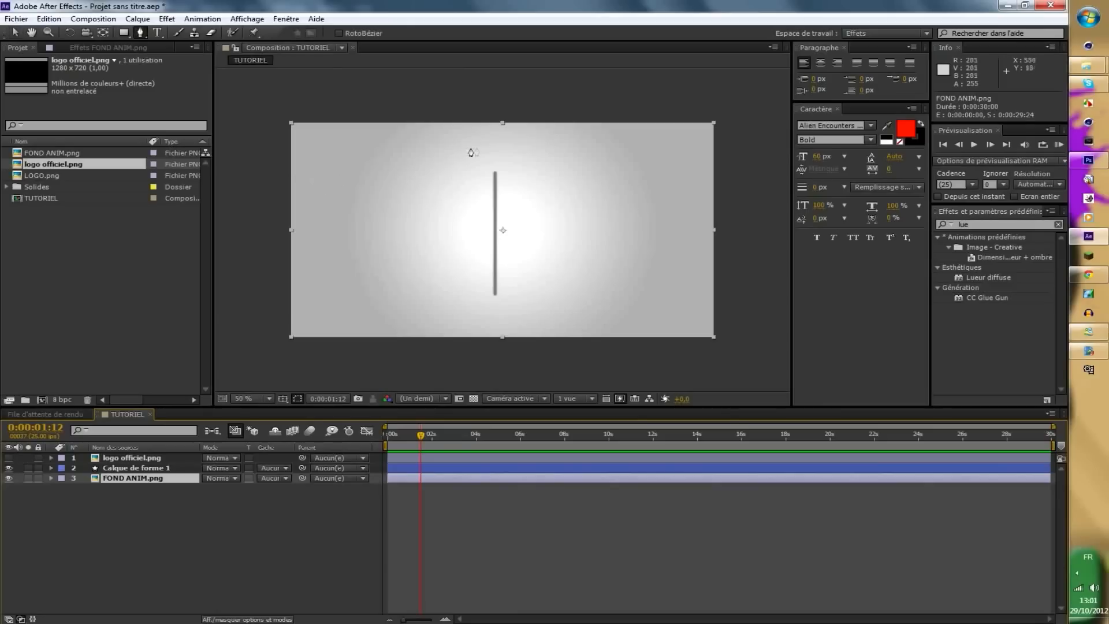
Try masking the original FOND ANIM.png layer with a four-point path from the line to beyond the frame's right edge.
scroll(487, 161, up, 1)
drag(487, 111, 480, 217)
click(480, 125)
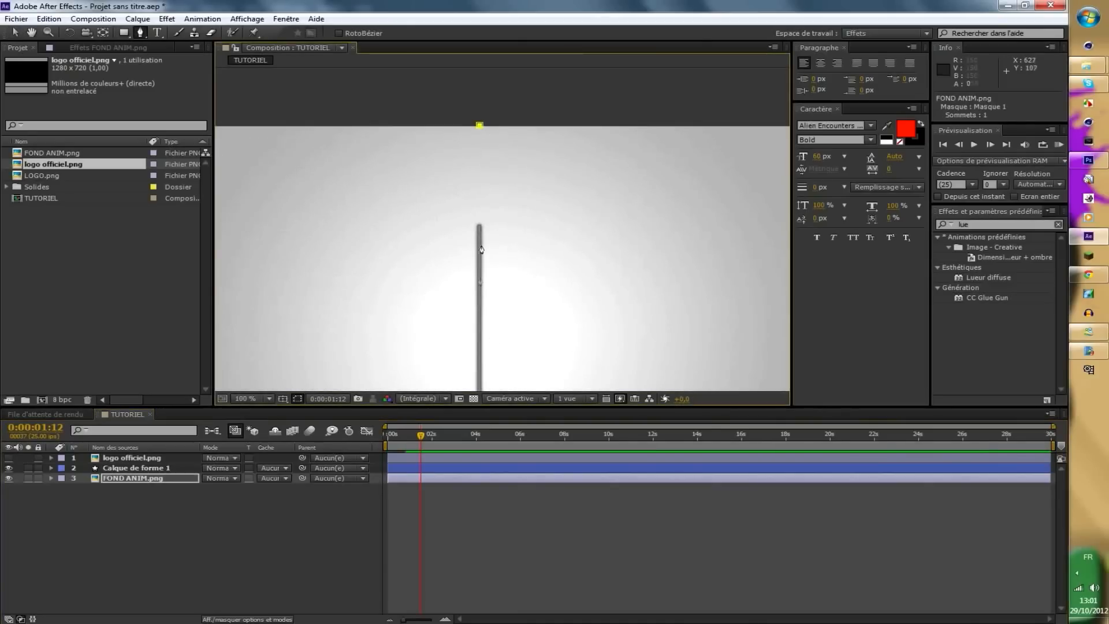
scroll(491, 165, down, 5)
click(473, 289)
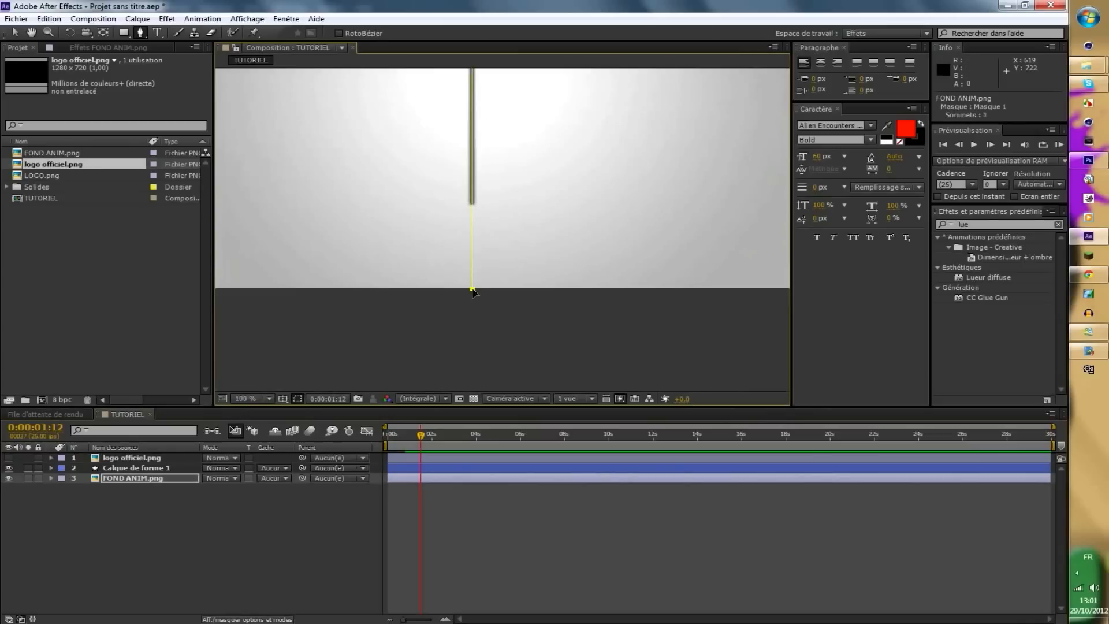
drag(513, 232, 511, 408)
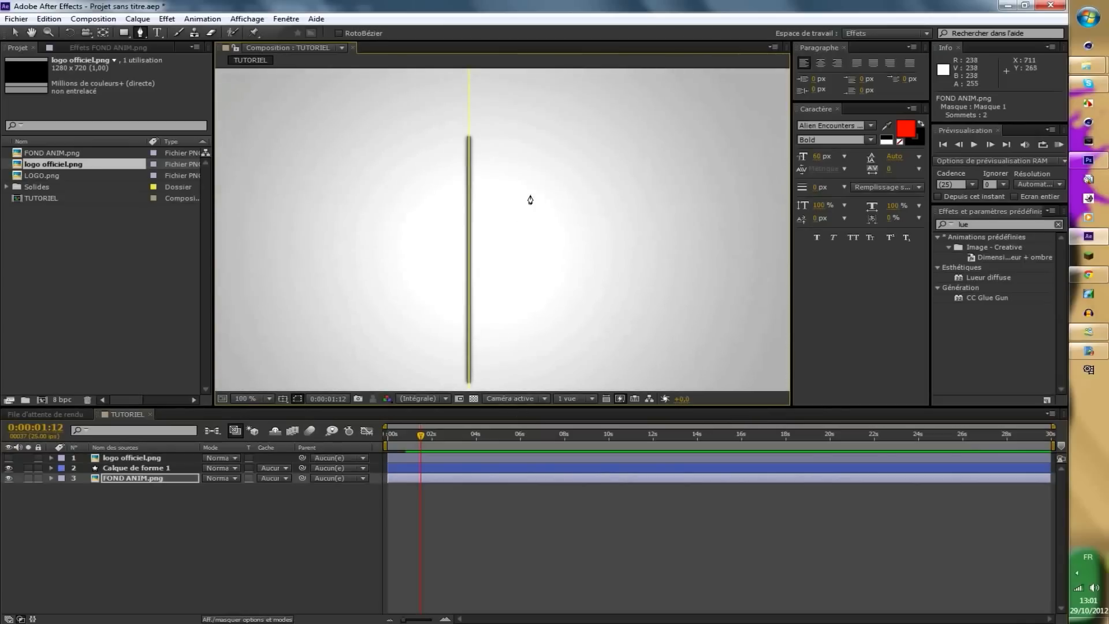
scroll(530, 197, down, 1)
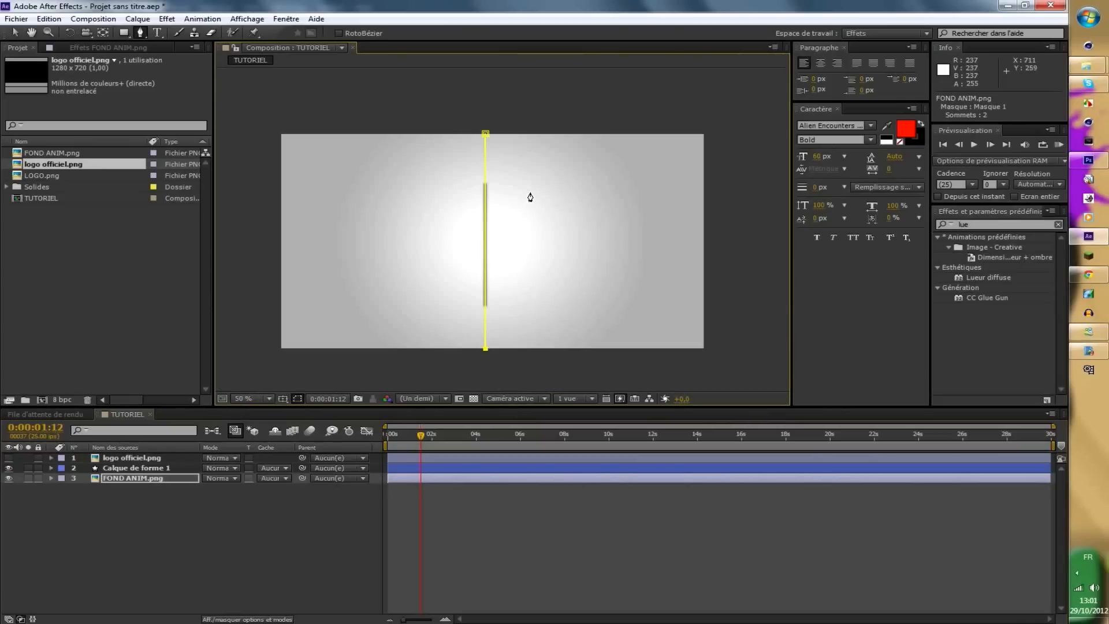
click(720, 354)
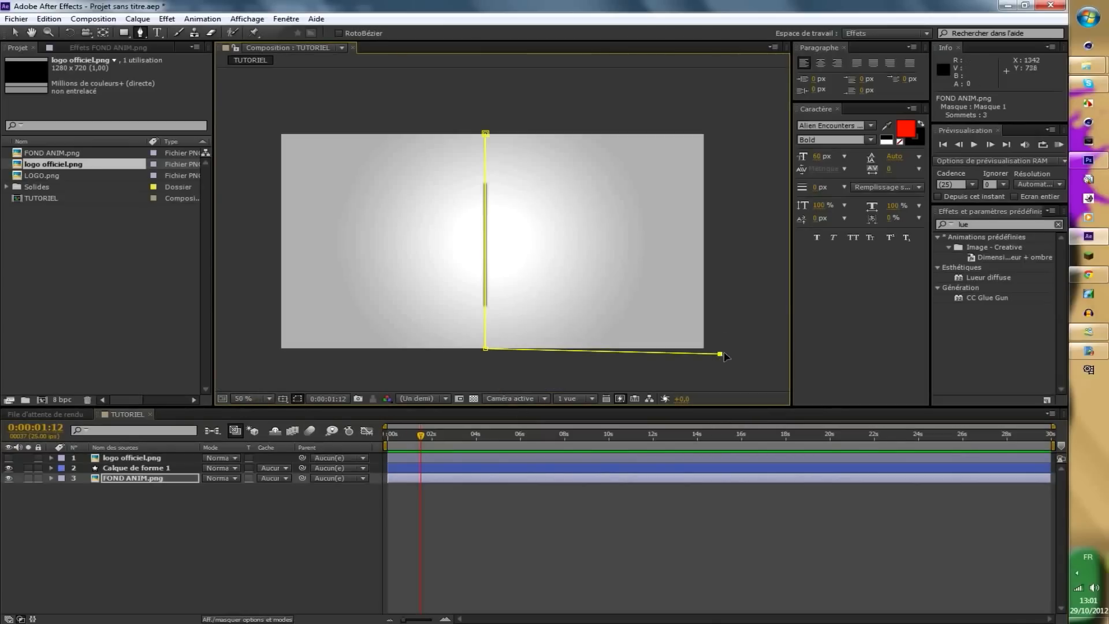
click(723, 122)
click(486, 134)
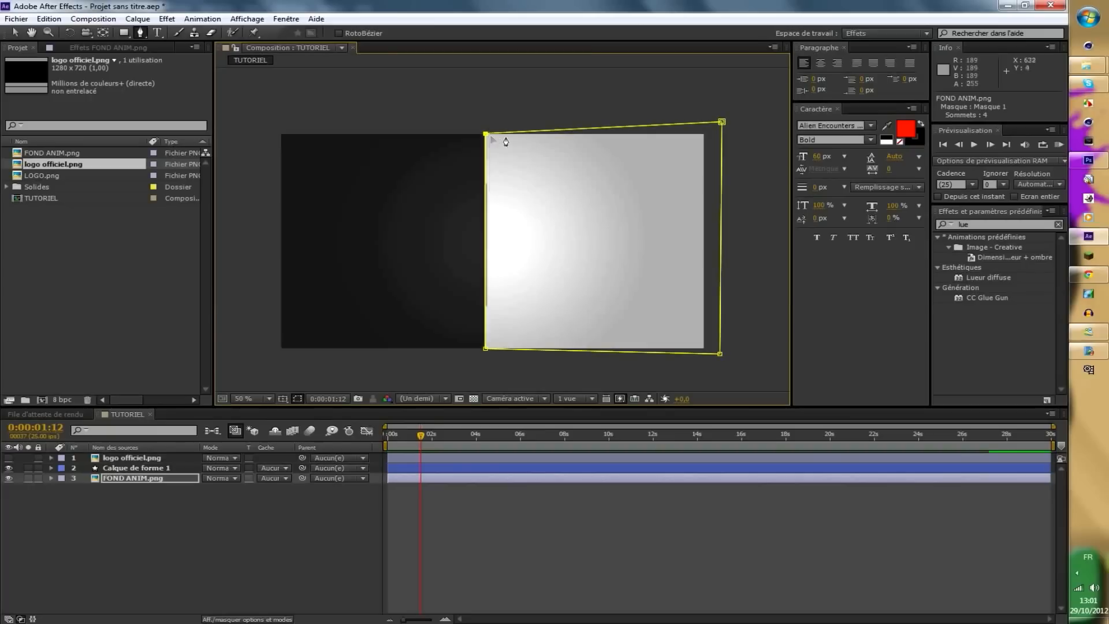
Undo the mask drawn on the original FOND ANIM.png layer.
key(ctrl+z)
key(ctrl+z)
key(ctrl+z)
key(ctrl+z)
key(ctrl+z)
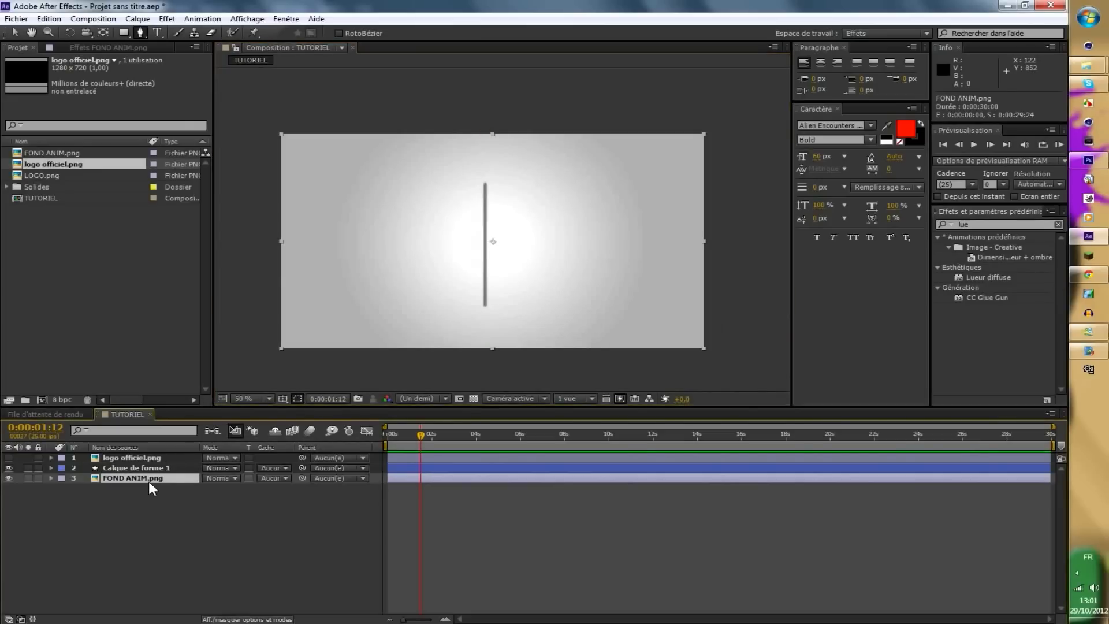
Duplicate FOND ANIM.png and draw a closed four-point mask on the upper copy covering the area right of the line.
key(ctrl+d)
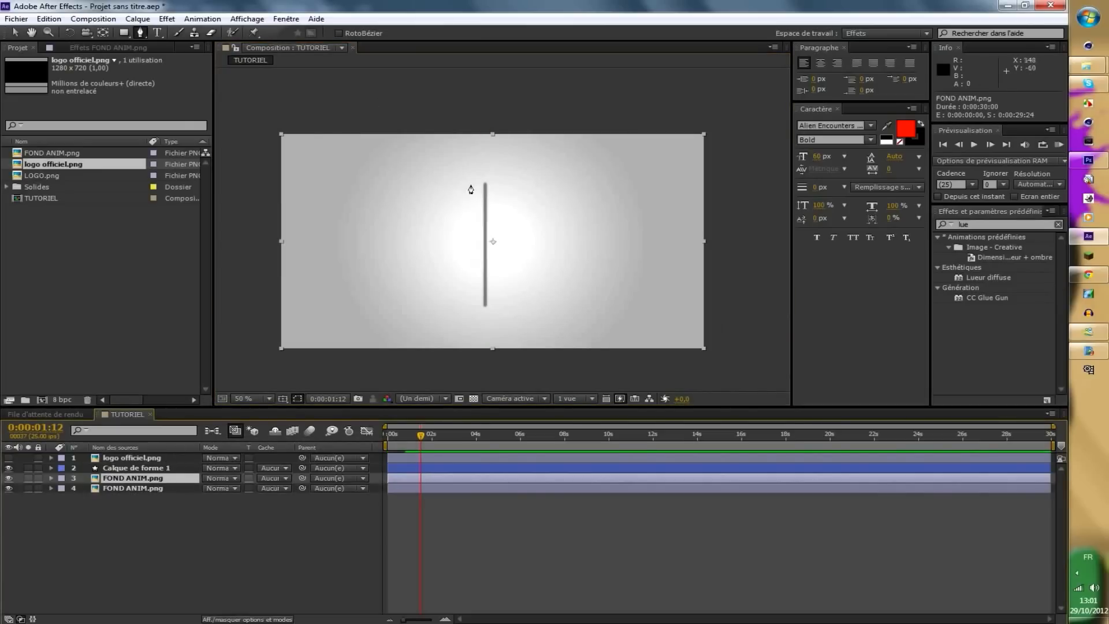
click(485, 132)
click(488, 372)
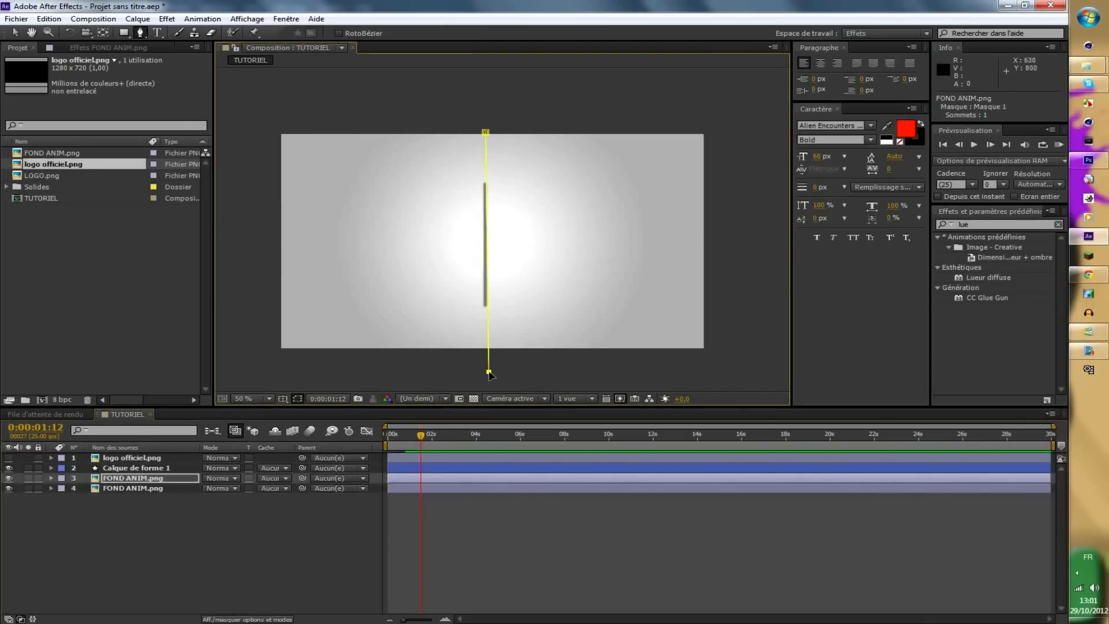
drag(489, 373, 485, 375)
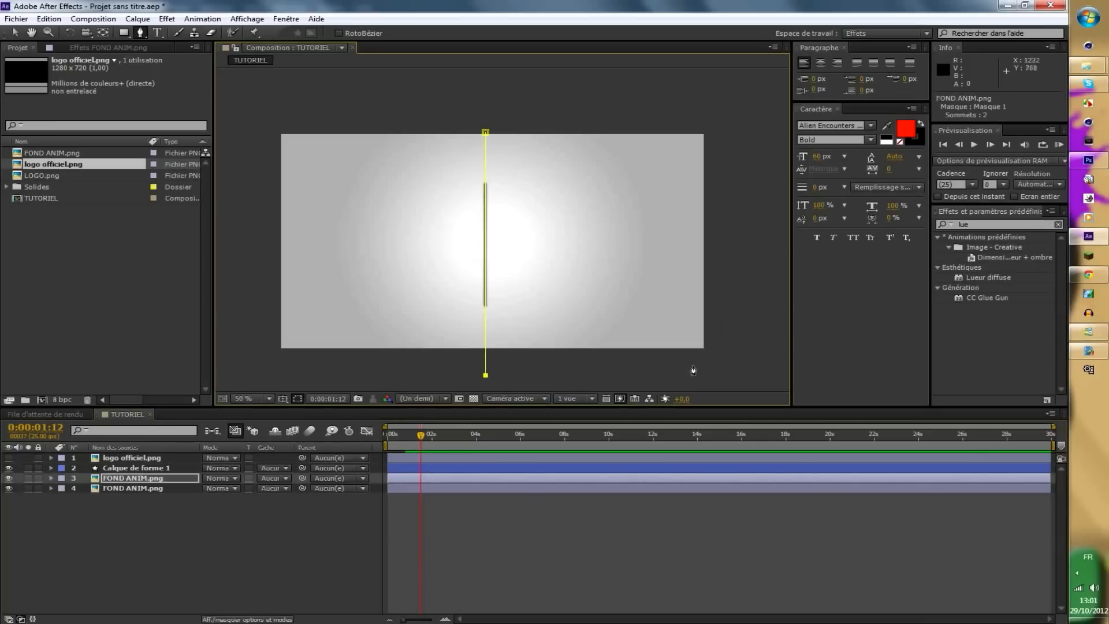
click(723, 366)
click(723, 116)
click(485, 133)
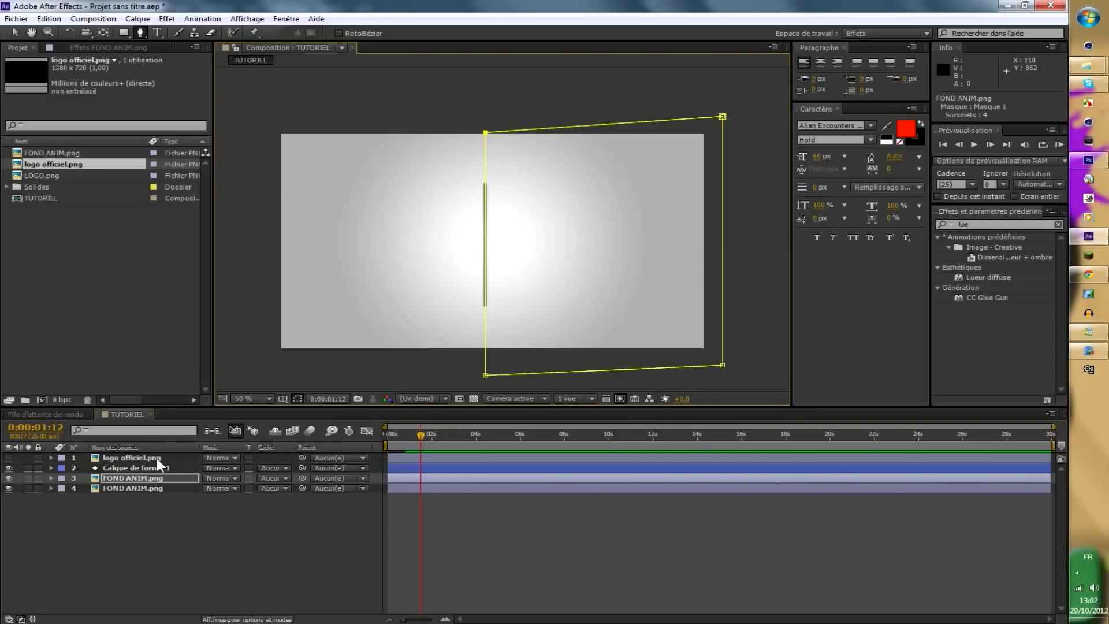
Align the upper and lower inner points of the masked FOND ANIM.png layer with the vertical line.
drag(486, 133, 483, 133)
scroll(510, 222, up, 1)
drag(488, 340, 488, 155)
drag(471, 335, 467, 336)
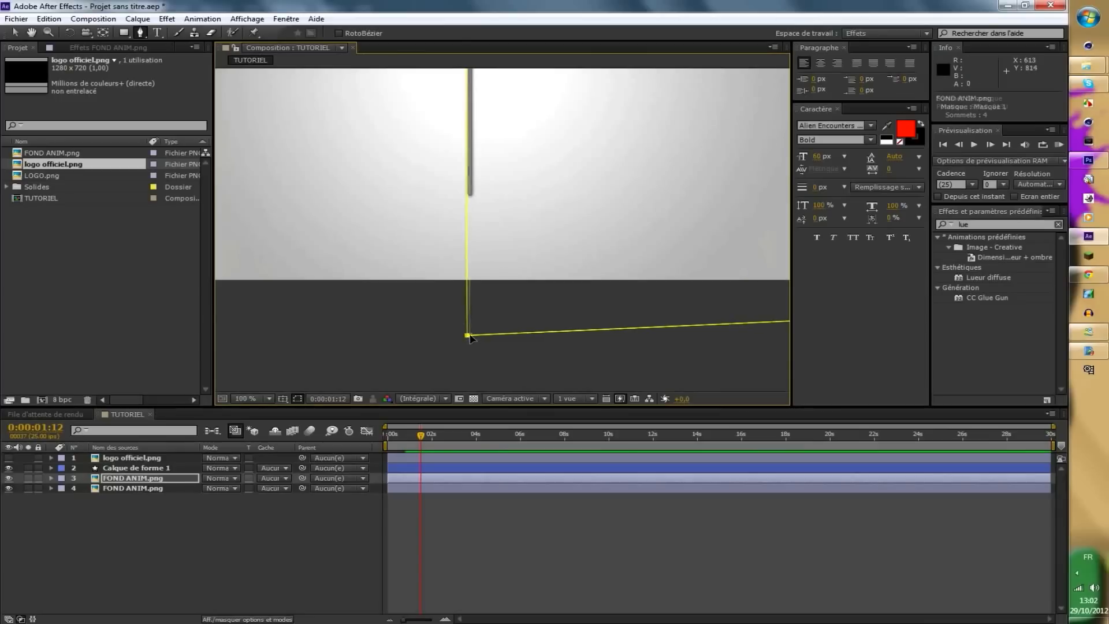
drag(478, 236, 459, 533)
drag(449, 130, 452, 130)
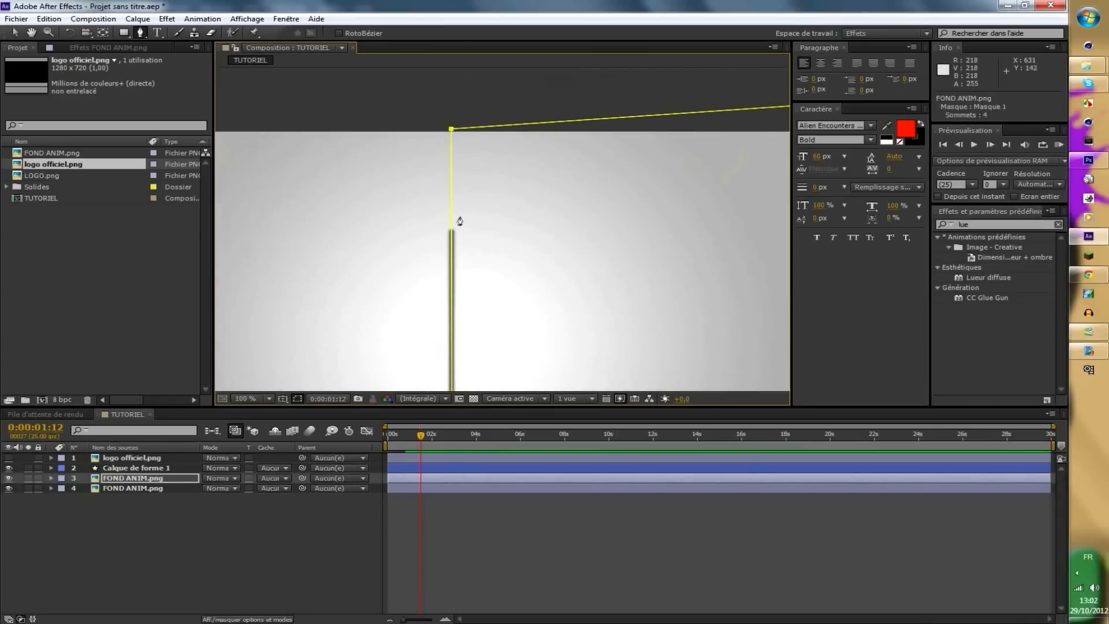
key(comma)
Show the logo officiel.png layer, place the logo right of the line and move its layer beneath the masked FOND ANIM.png.
click(165, 458)
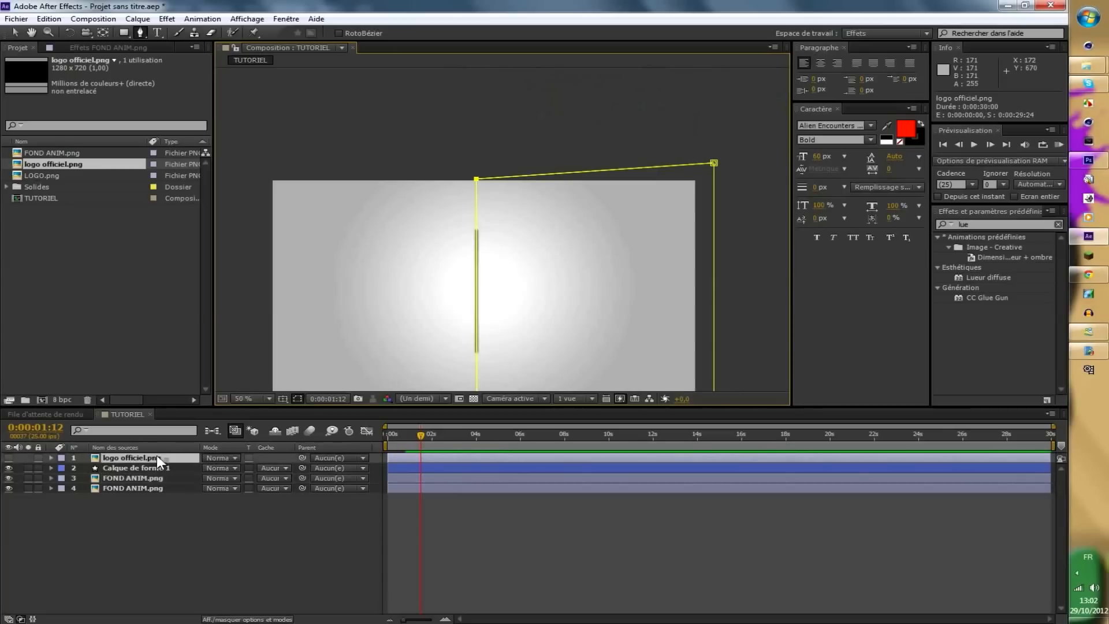
drag(441, 254, 448, 184)
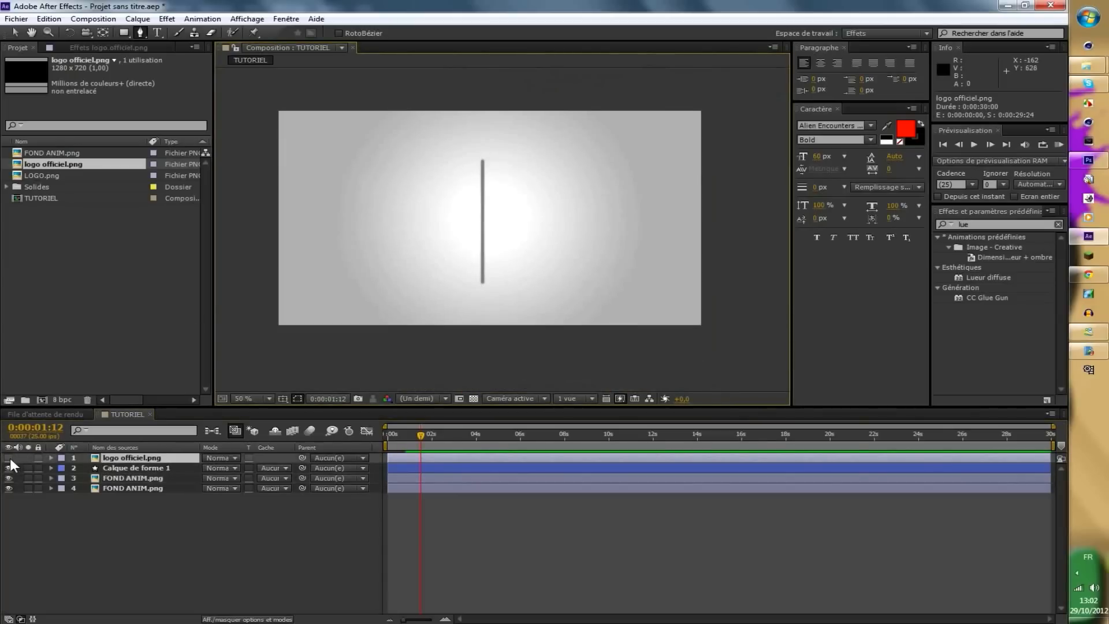
click(8, 457)
click(14, 33)
drag(431, 251, 541, 249)
drag(151, 457, 155, 480)
mouse_move(501, 240)
mouse_down()
mouse_move(536, 237)
mouse_move(405, 234)
mouse_move(511, 238)
mouse_up()
Play the animation from the start to 0:00:01:06 and set a Position keyframe there on logo officiel.png.
drag(422, 436, 367, 445)
key(space)
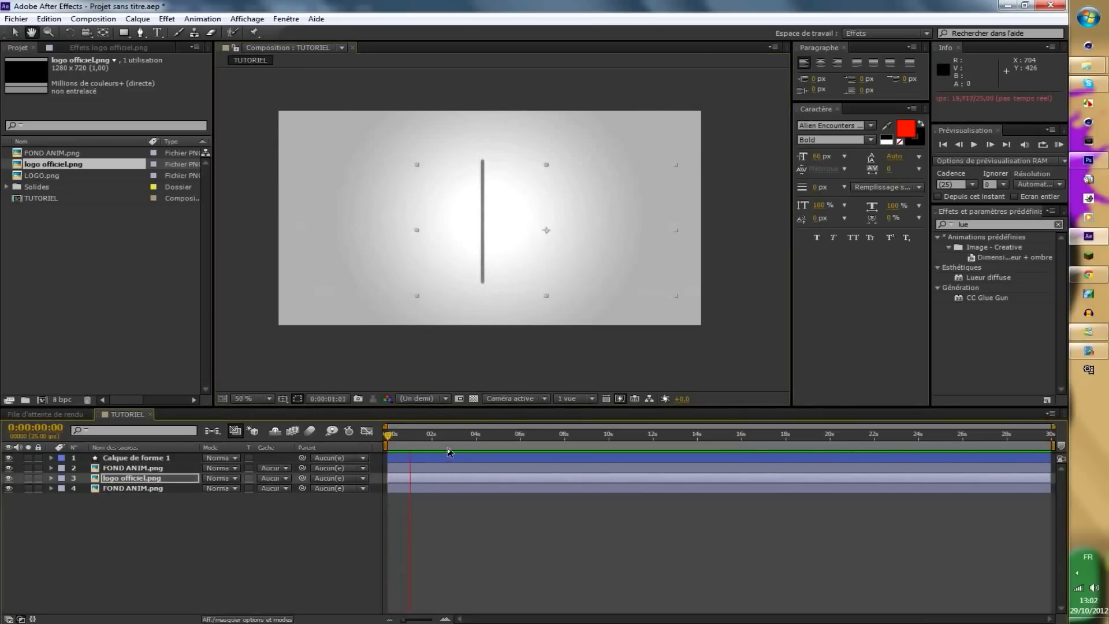
click(50, 478)
click(62, 488)
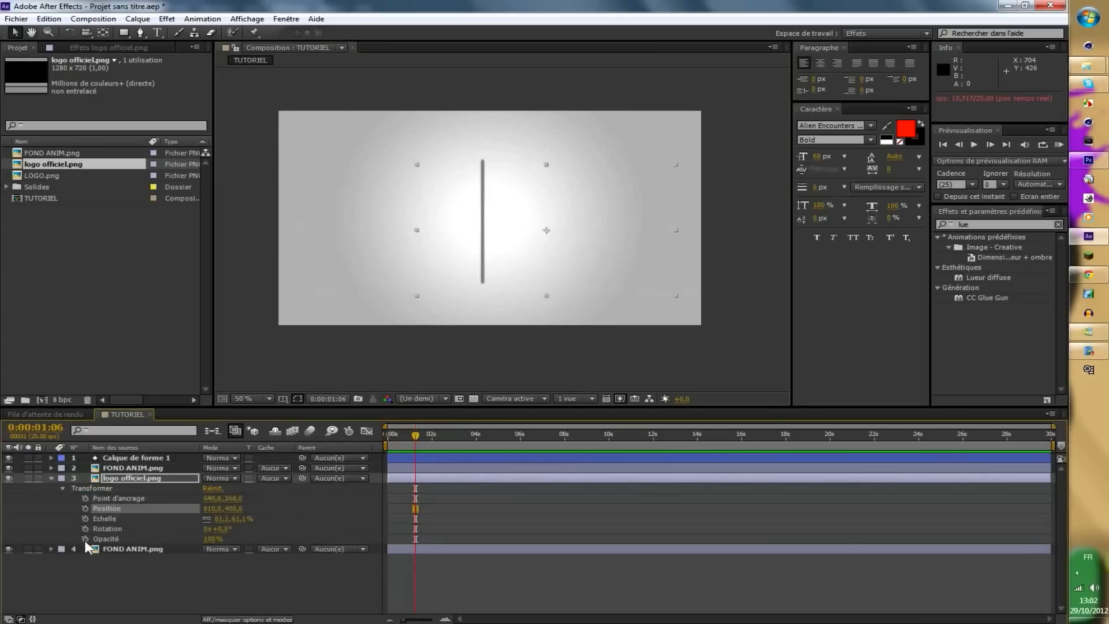
click(85, 509)
At 0:00:01:16, slide the logo left of the line to position 448, 400, and preview the movement.
key(shift+Page_Down)
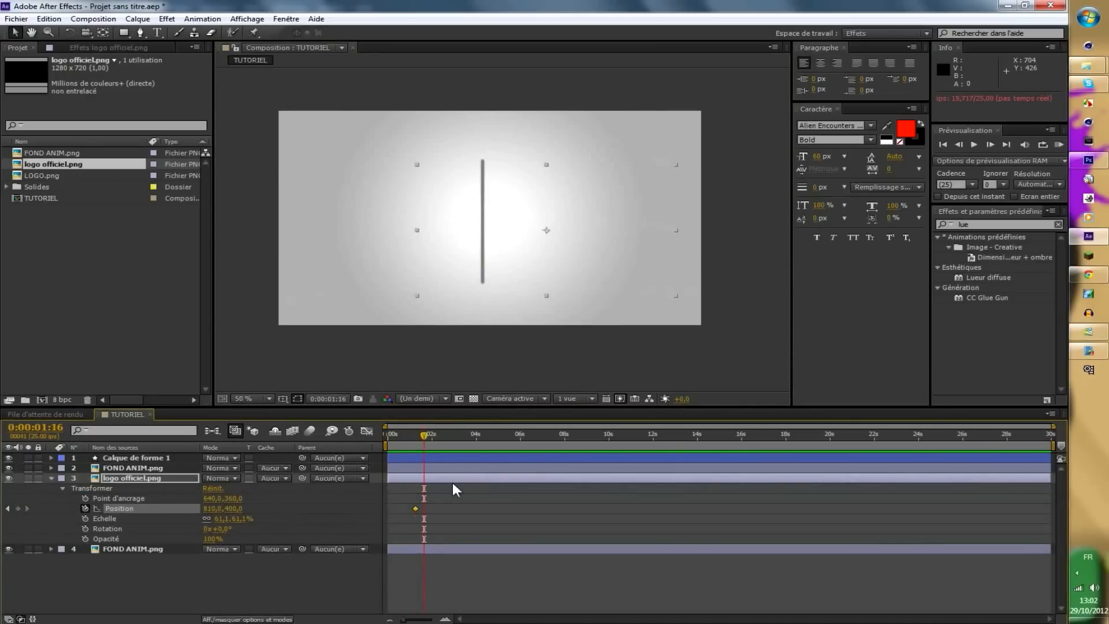
drag(585, 232, 471, 230)
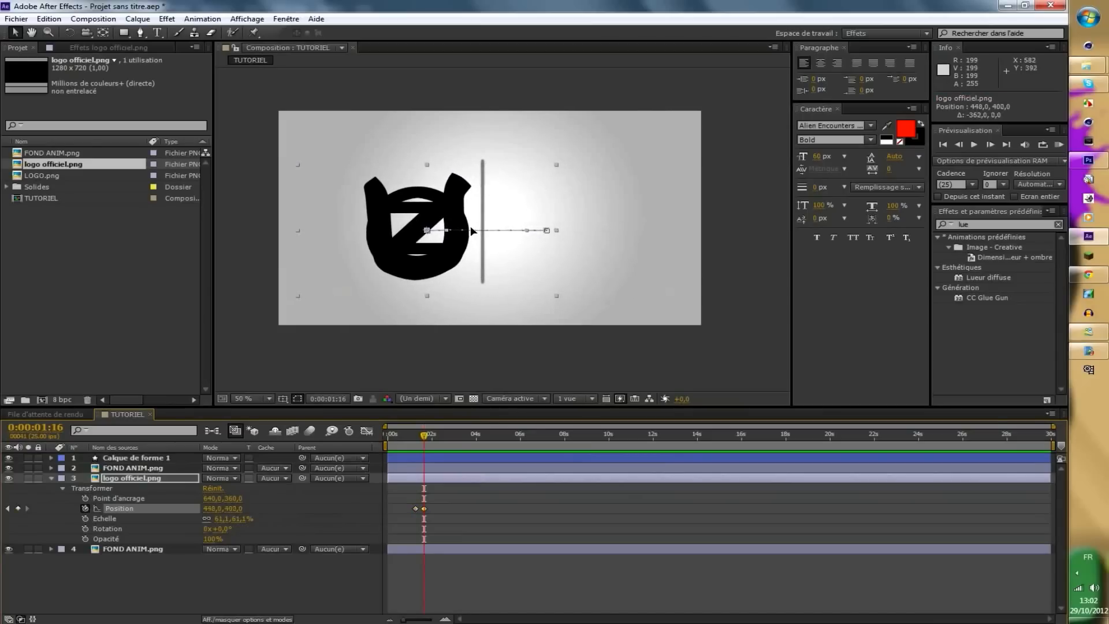
click(52, 478)
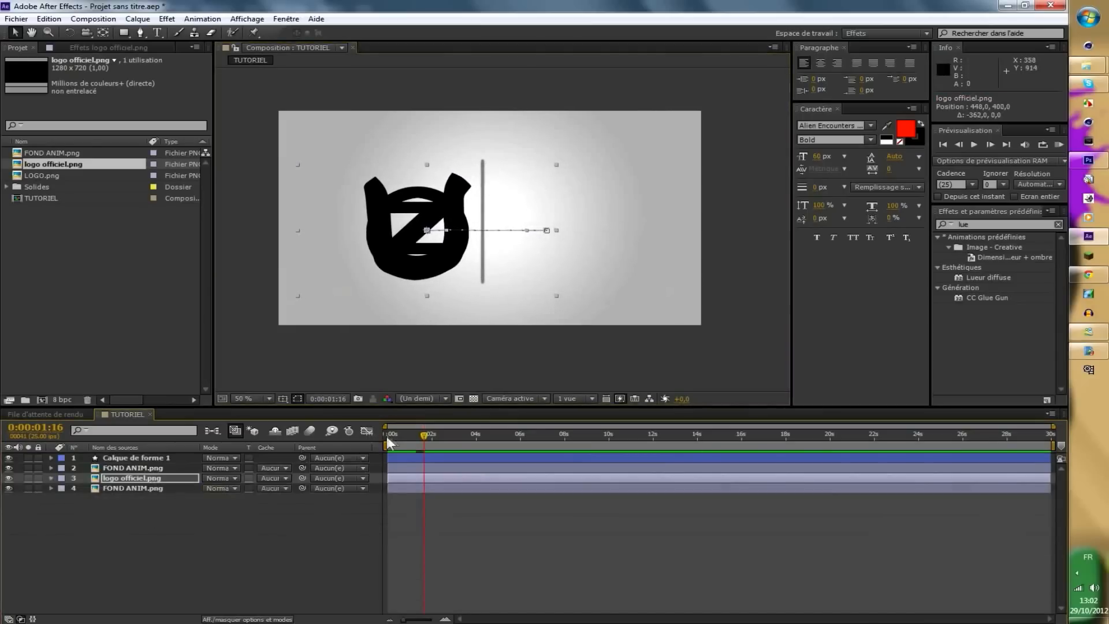
key(space)
click(265, 532)
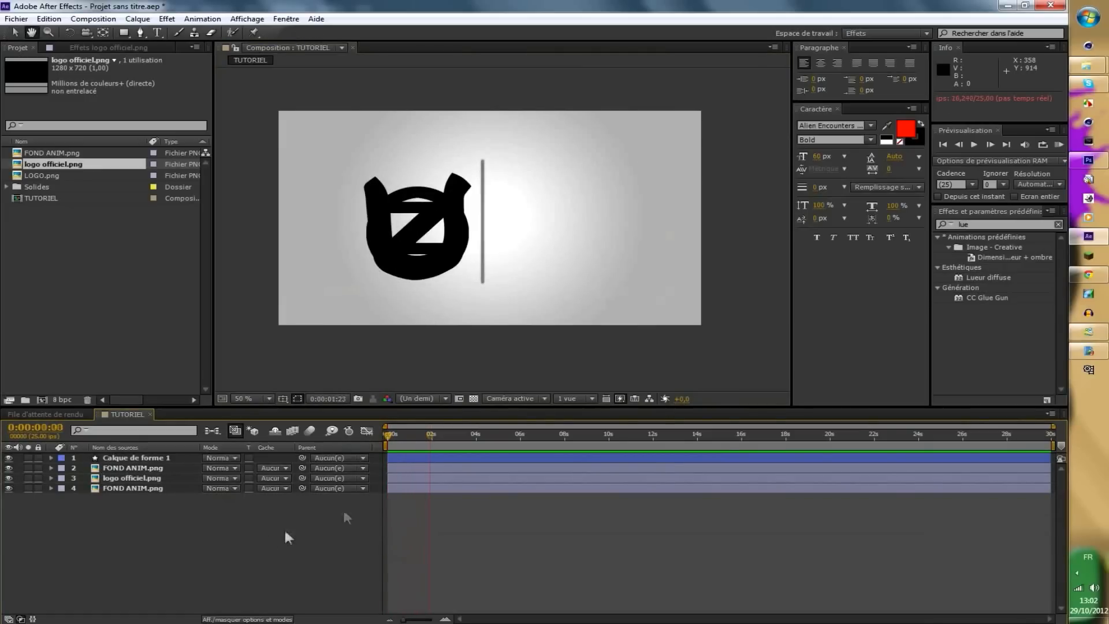
At 0:00:01:24, add a text layer reading "Tehzedz" in the composition.
mouse_move(435, 442)
mouse_down()
mouse_move(415, 442)
mouse_move(431, 442)
mouse_up()
click(157, 32)
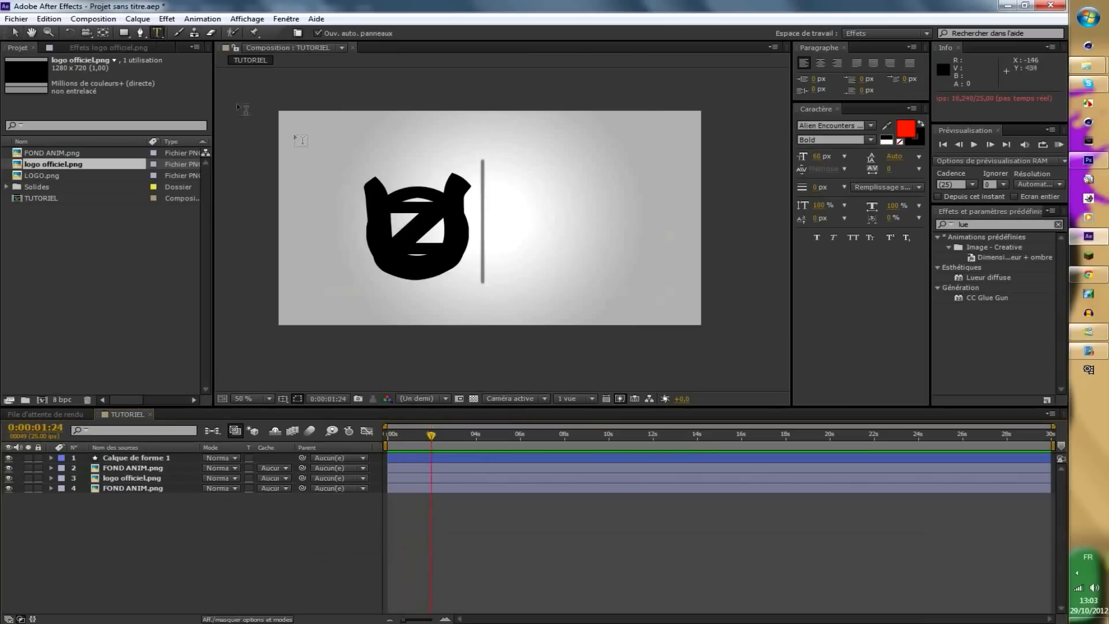
click(434, 231)
text(T)
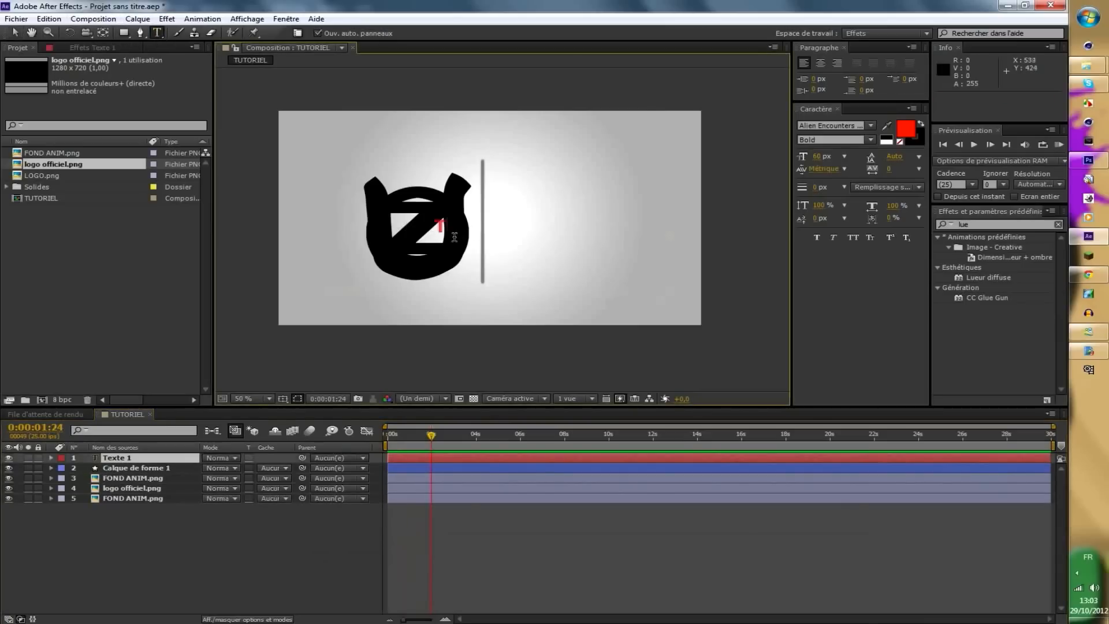
text(EHZEDZ)
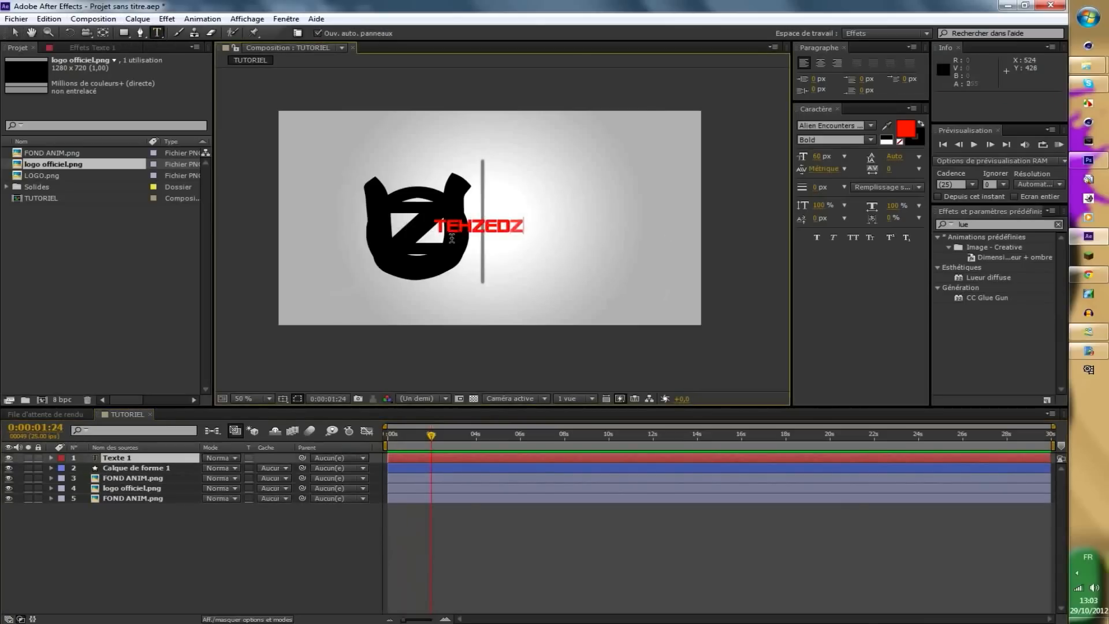
click(14, 32)
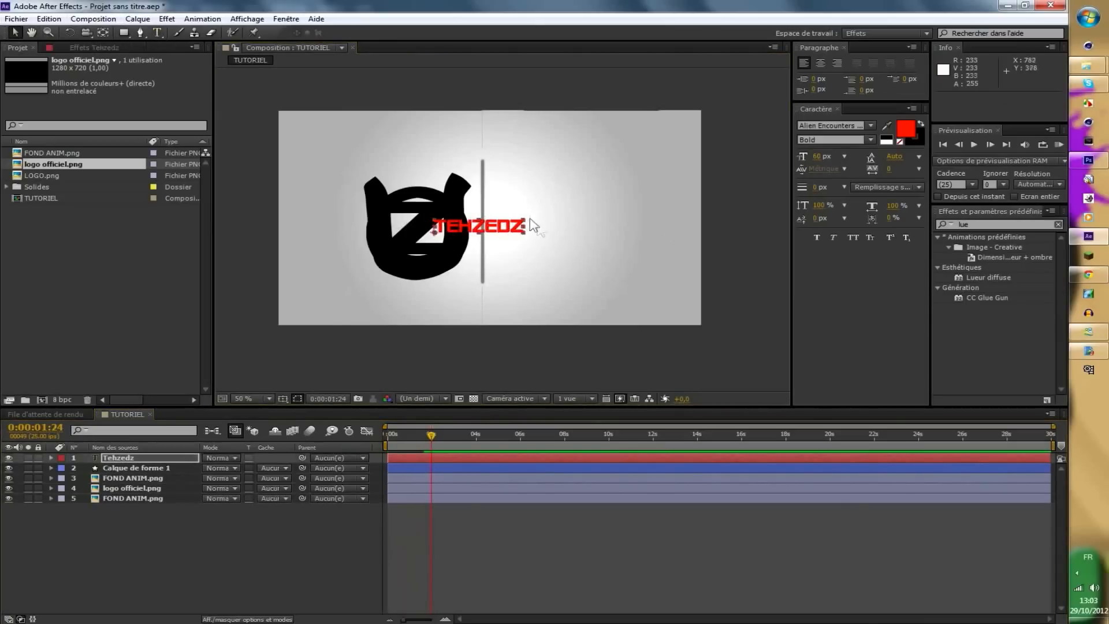
Enlarge the Tehzedz text, place it right of the line at 630, 414 and colour it black (000000).
drag(524, 226, 598, 157)
drag(575, 230, 700, 191)
drag(663, 222, 653, 223)
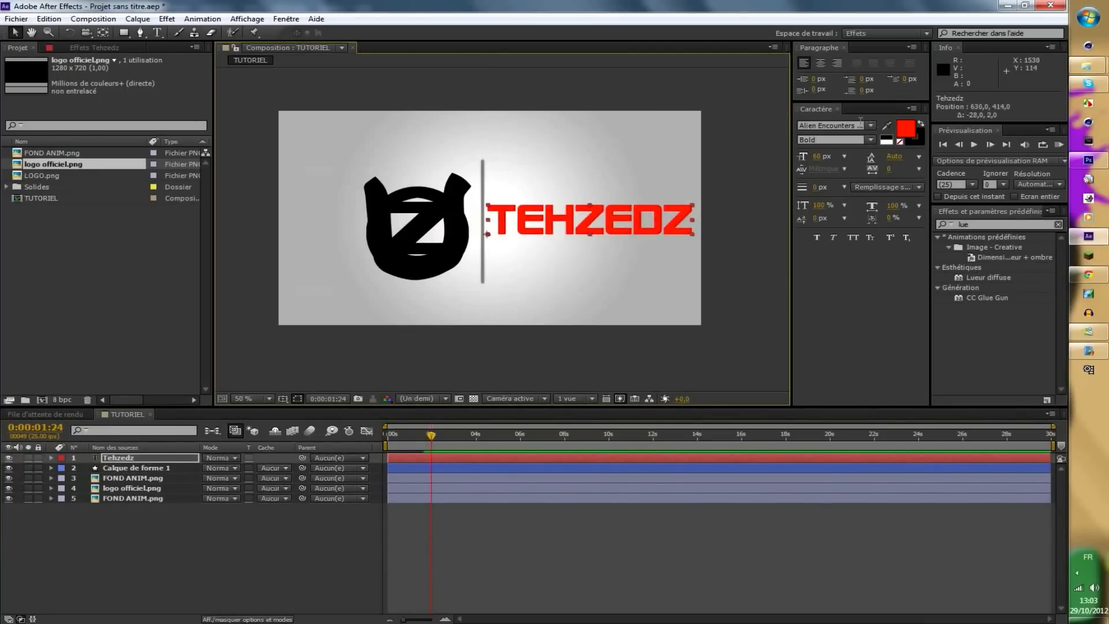
click(906, 129)
drag(608, 428, 770, 552)
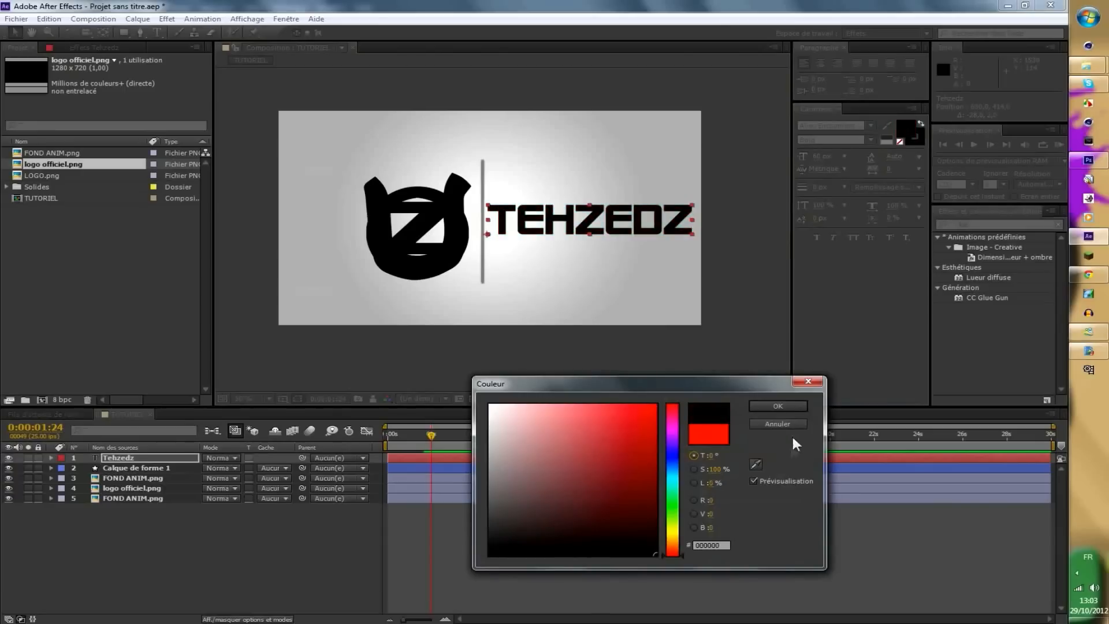
click(788, 408)
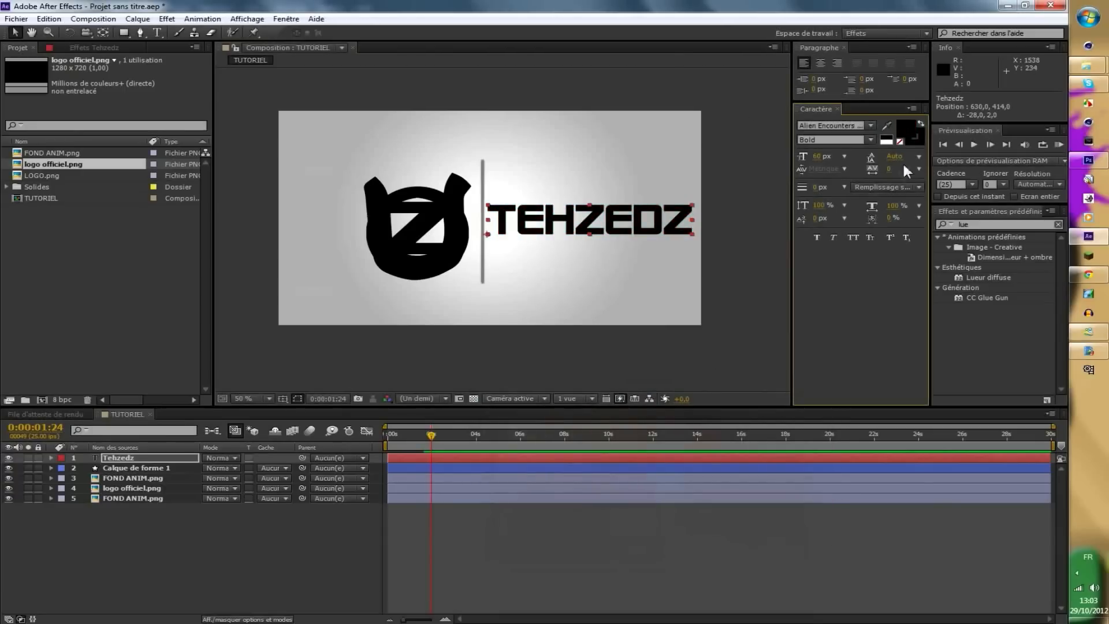
Try the fonts Alien League, Devil Breeze and Gotham Ultra on the Tehzedz text.
click(872, 125)
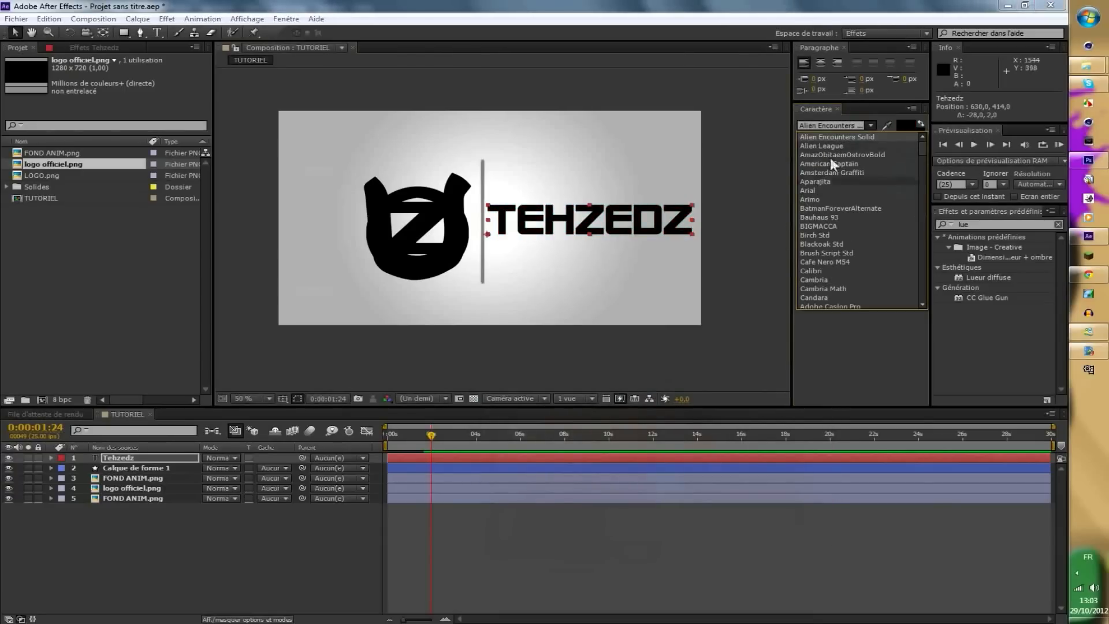
click(844, 143)
click(870, 126)
scroll(837, 243, down, 8)
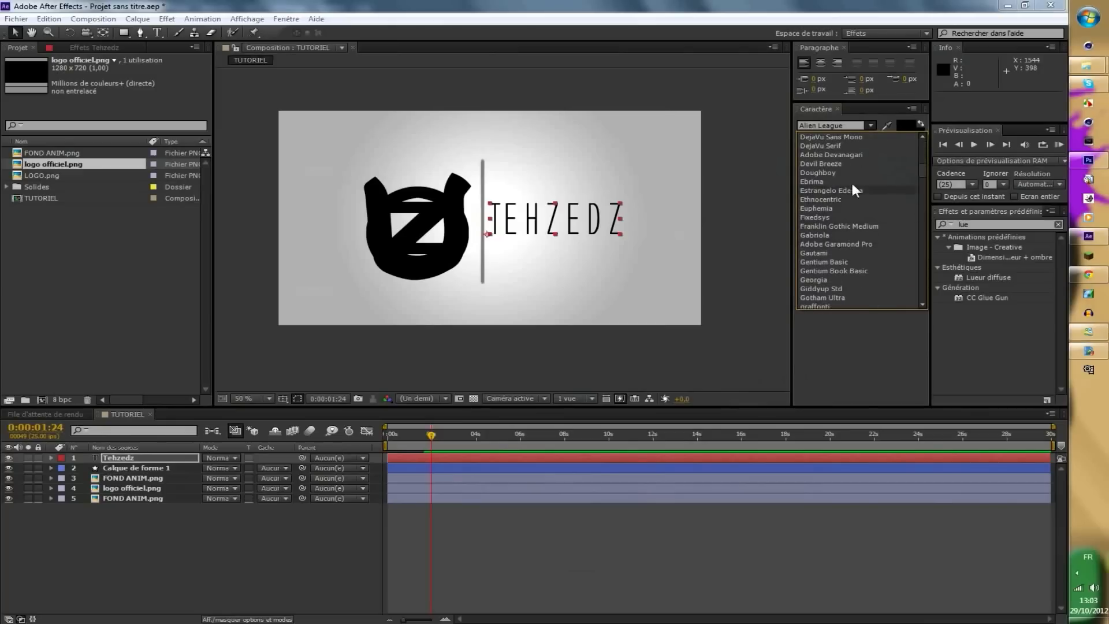
click(841, 163)
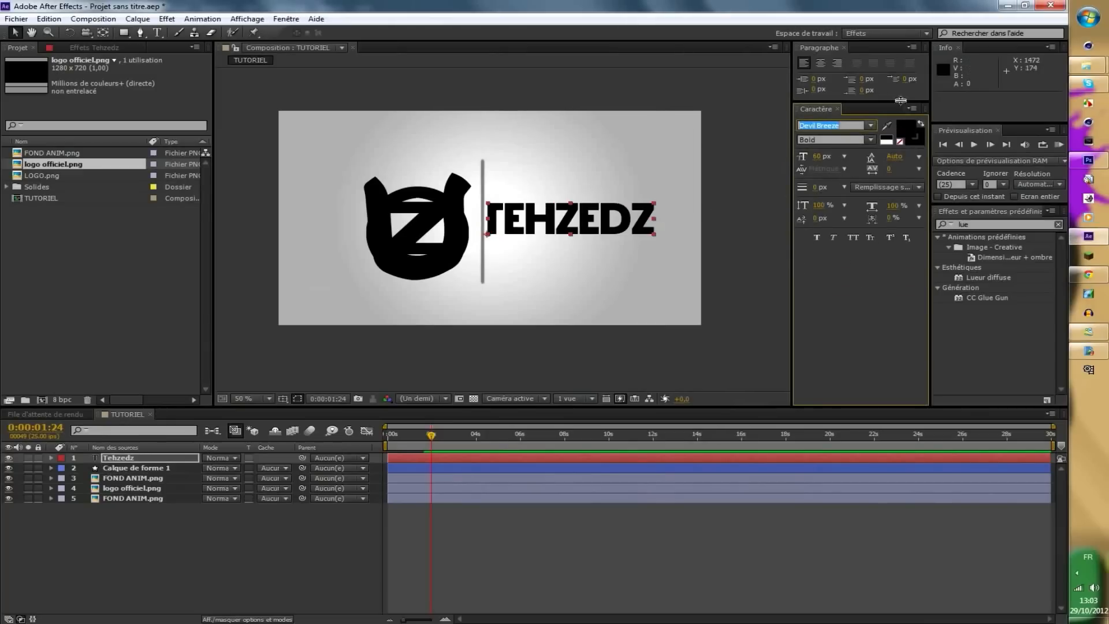
click(871, 125)
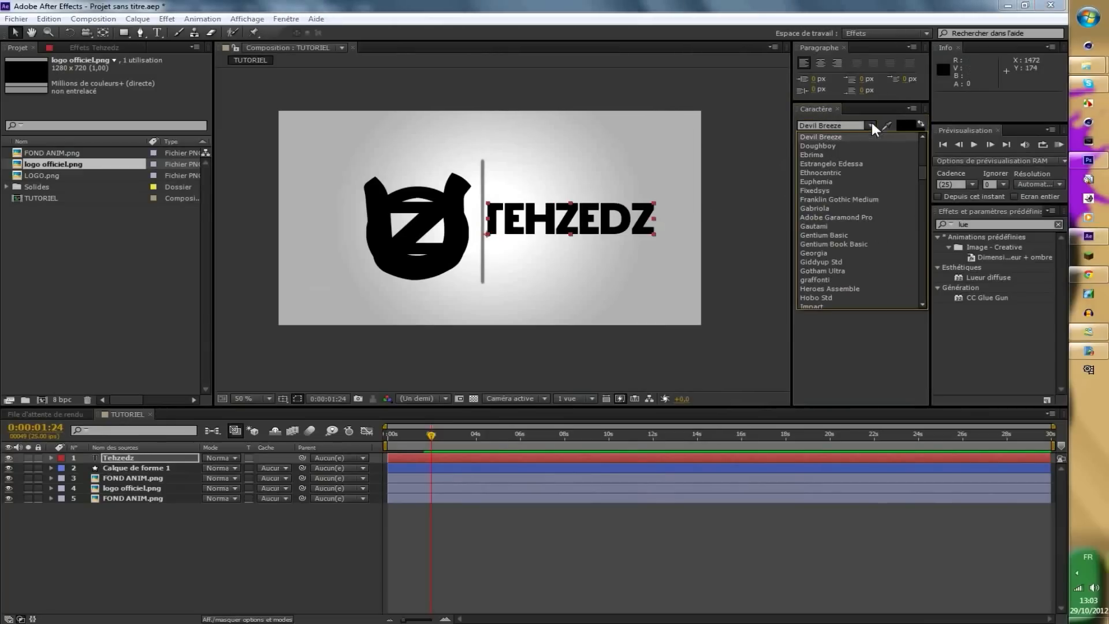
click(850, 271)
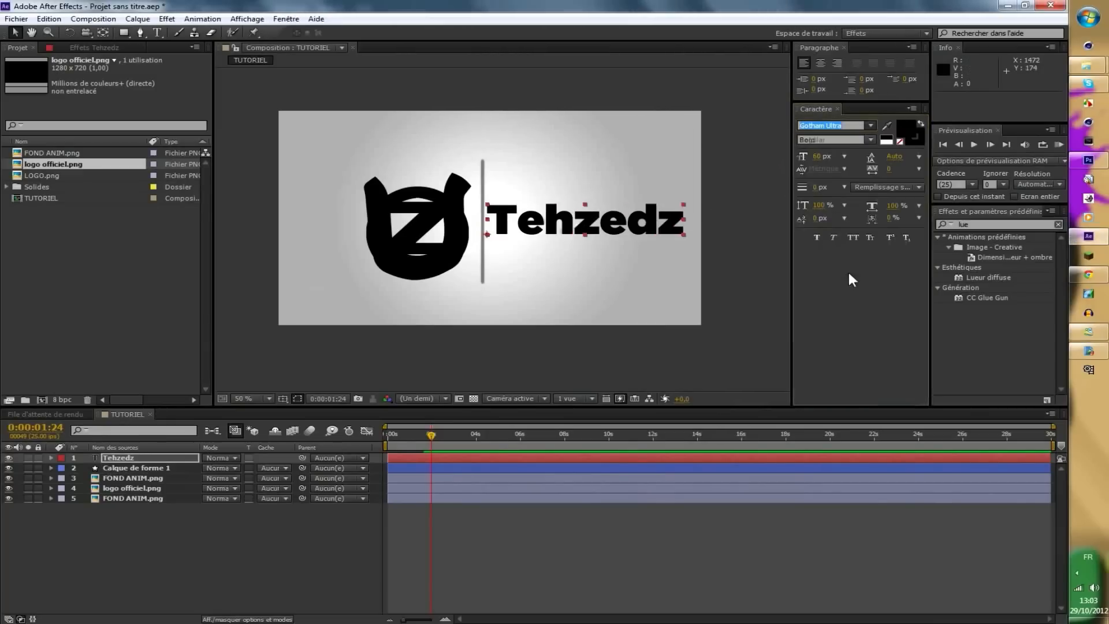
Set the Tehzedz text's font to American Captain, and enlarge and reposition it beside the line at 642, 452.
click(870, 125)
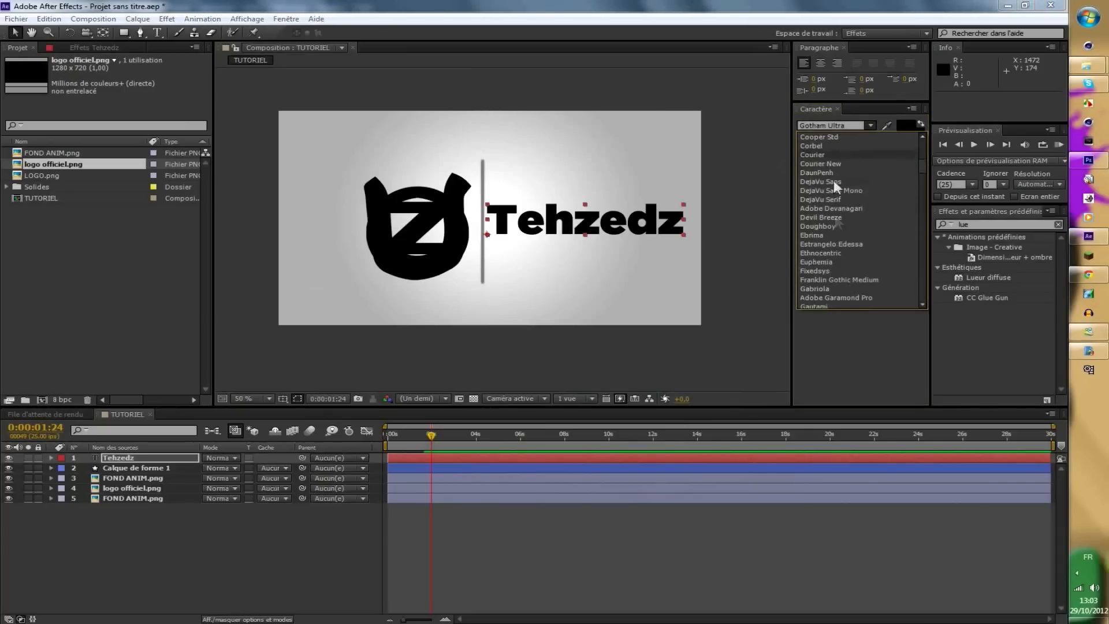
scroll(834, 258, up, 5)
scroll(834, 199, up, 6)
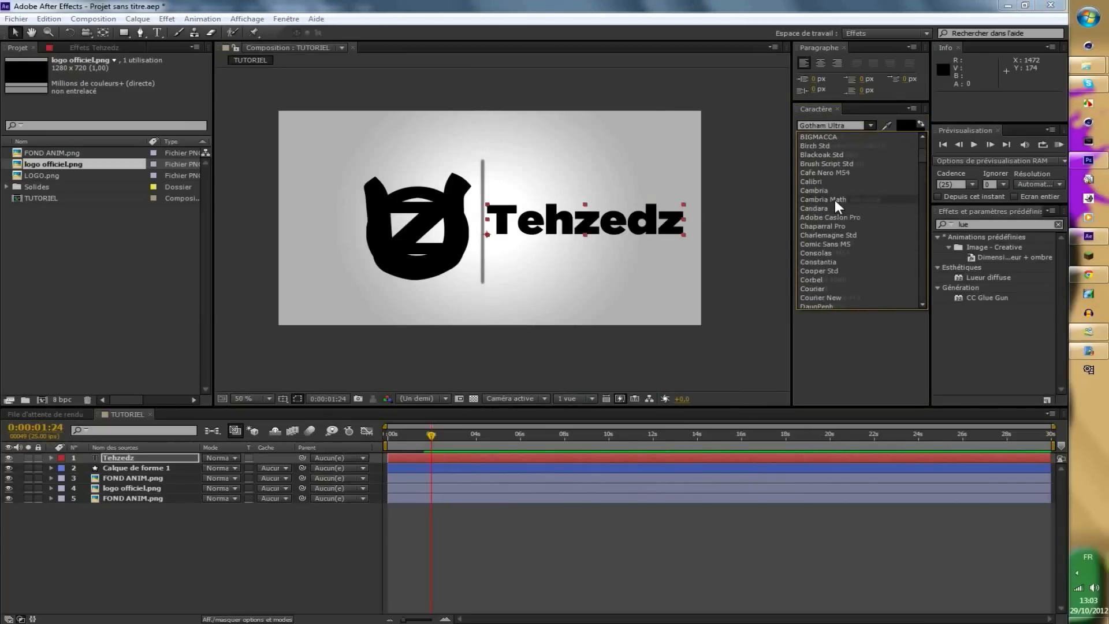
click(841, 166)
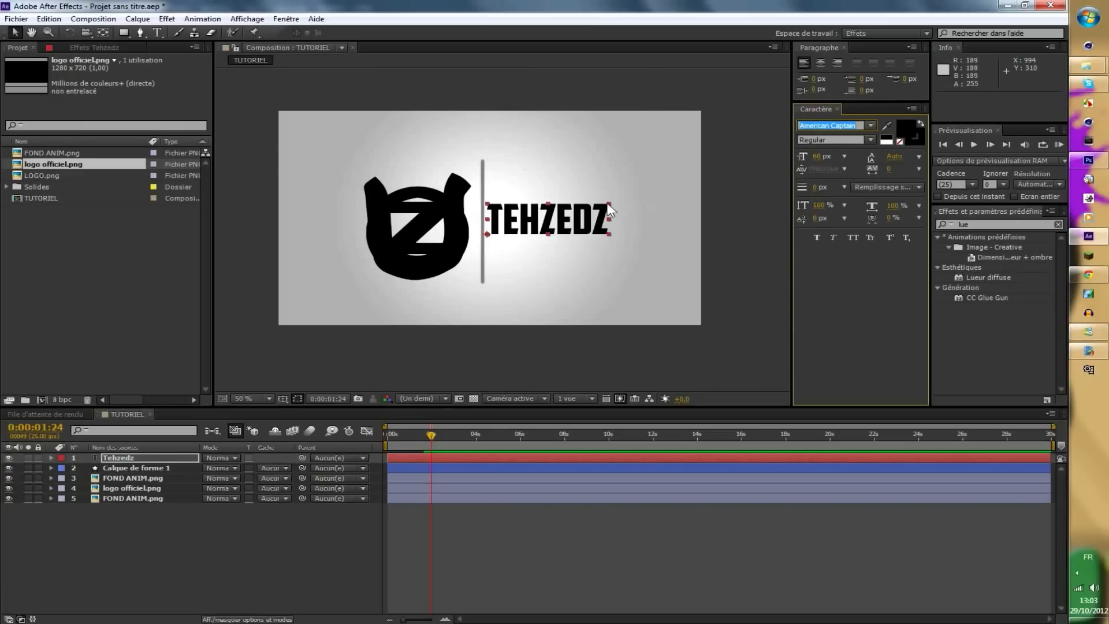
drag(633, 183, 652, 203)
click(231, 516)
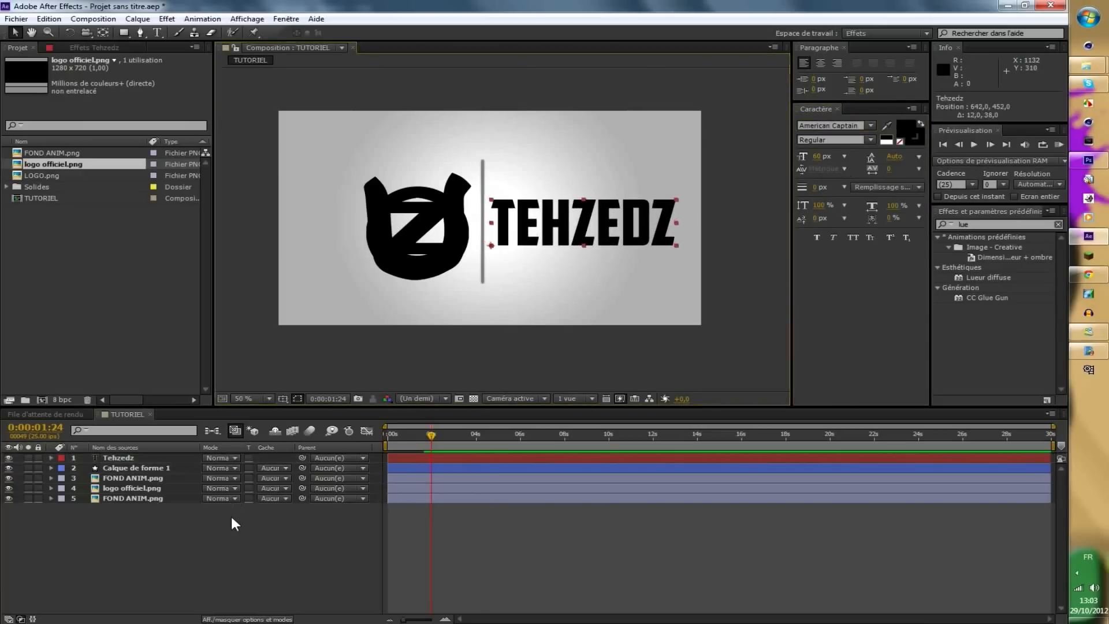
Preview the intro from the start and duplicate the bottommost FOND ANIM.png layer.
drag(431, 439, 379, 447)
key(space)
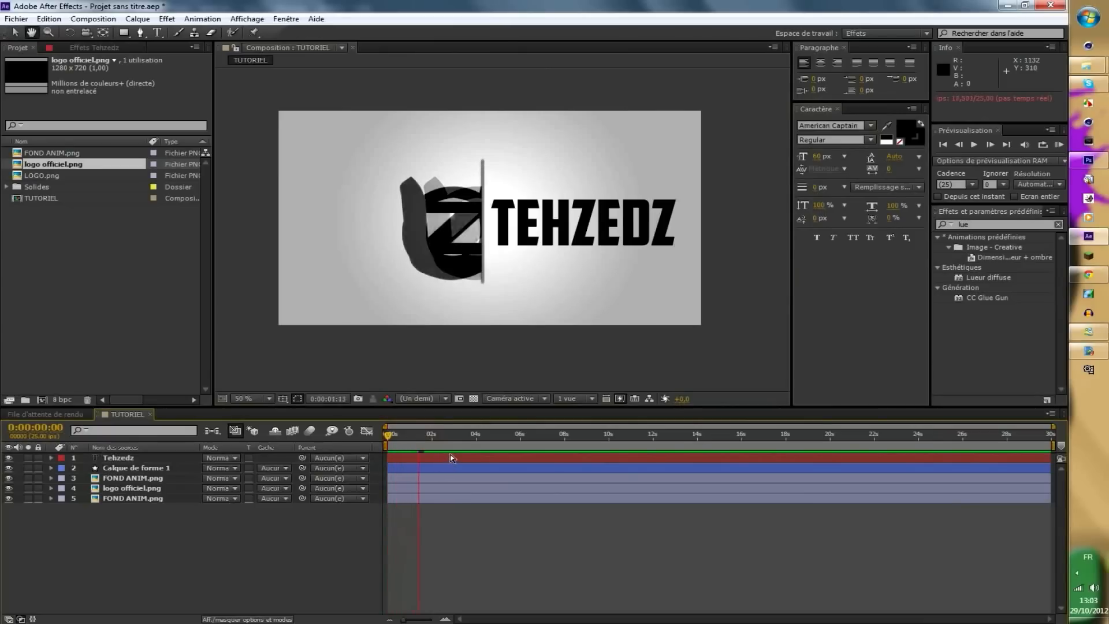
key(space)
click(434, 438)
click(134, 499)
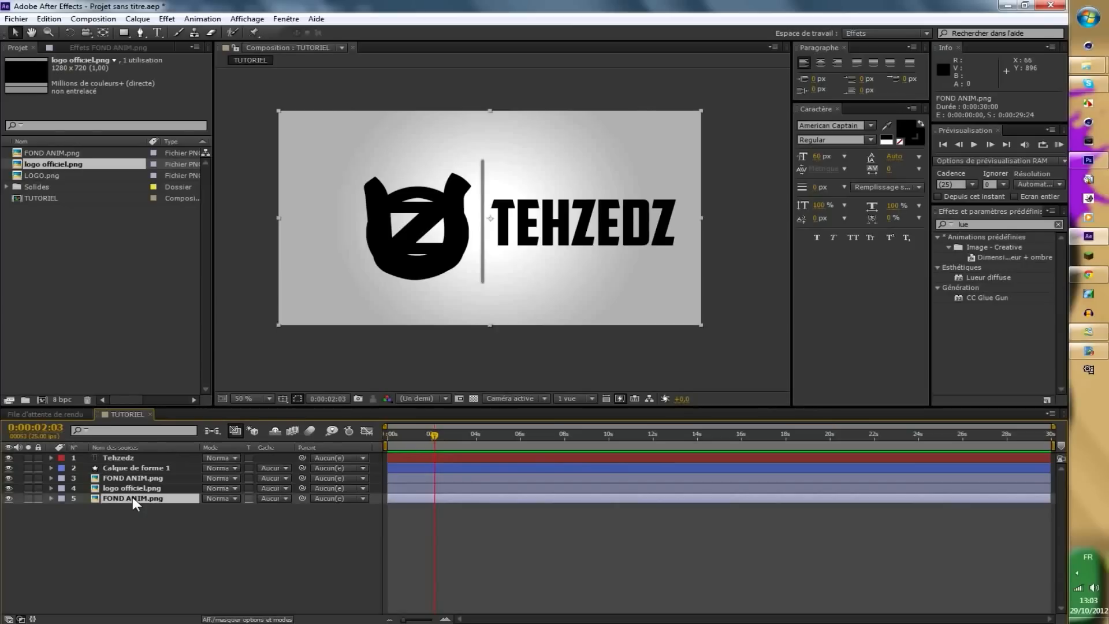
key(ctrl+d)
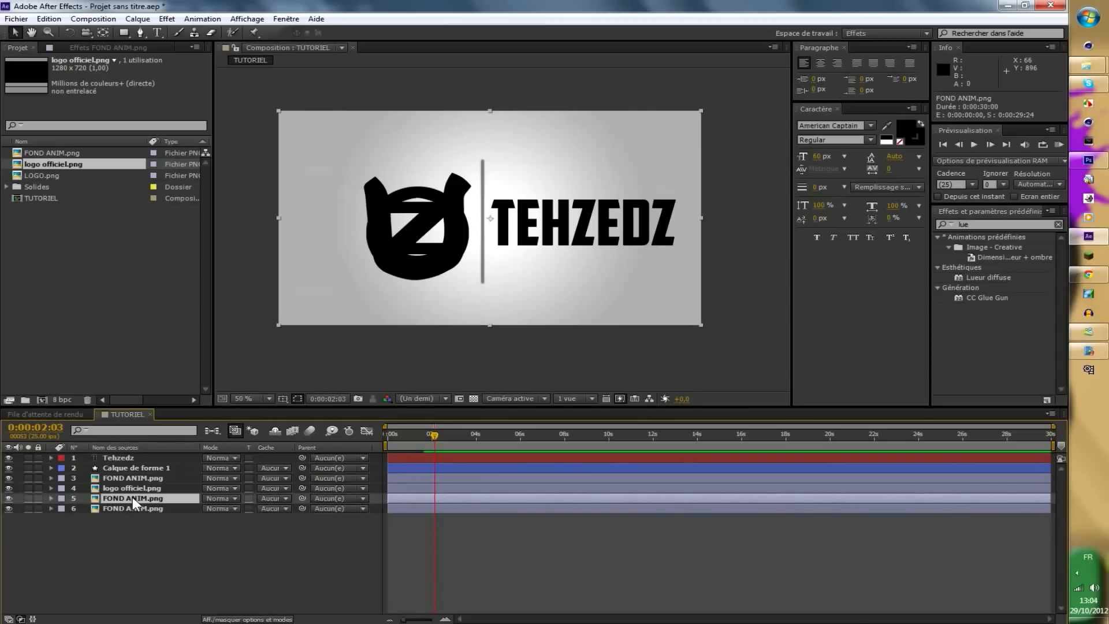
Draw a closed four-point mask on the duplicated FOND ANIM.png covering the area left of the vertical line.
click(140, 32)
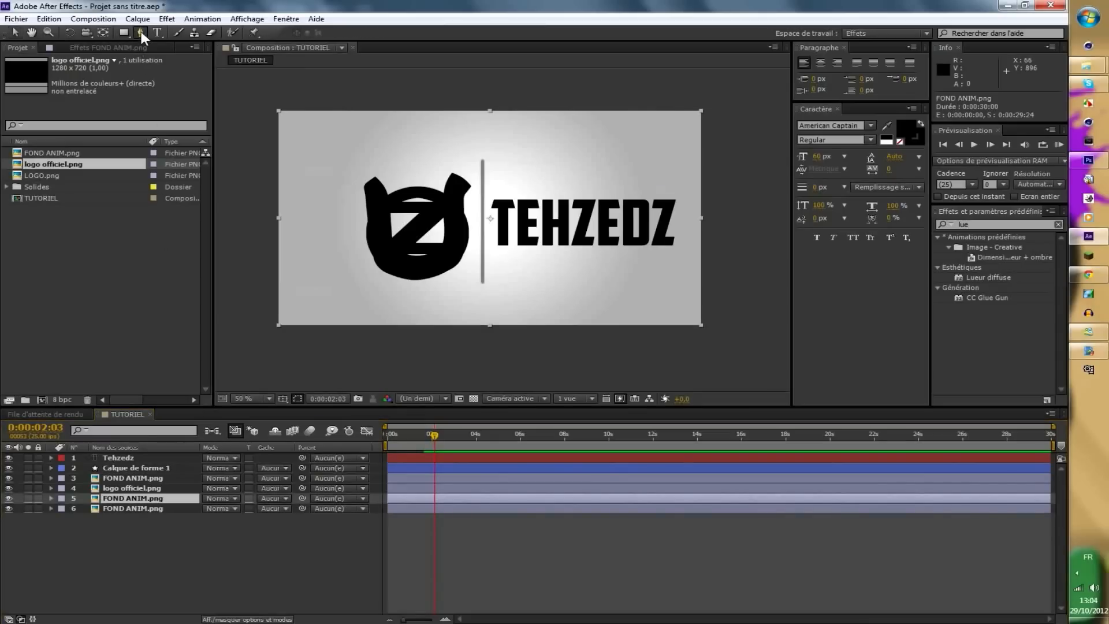
click(484, 109)
click(484, 336)
click(266, 344)
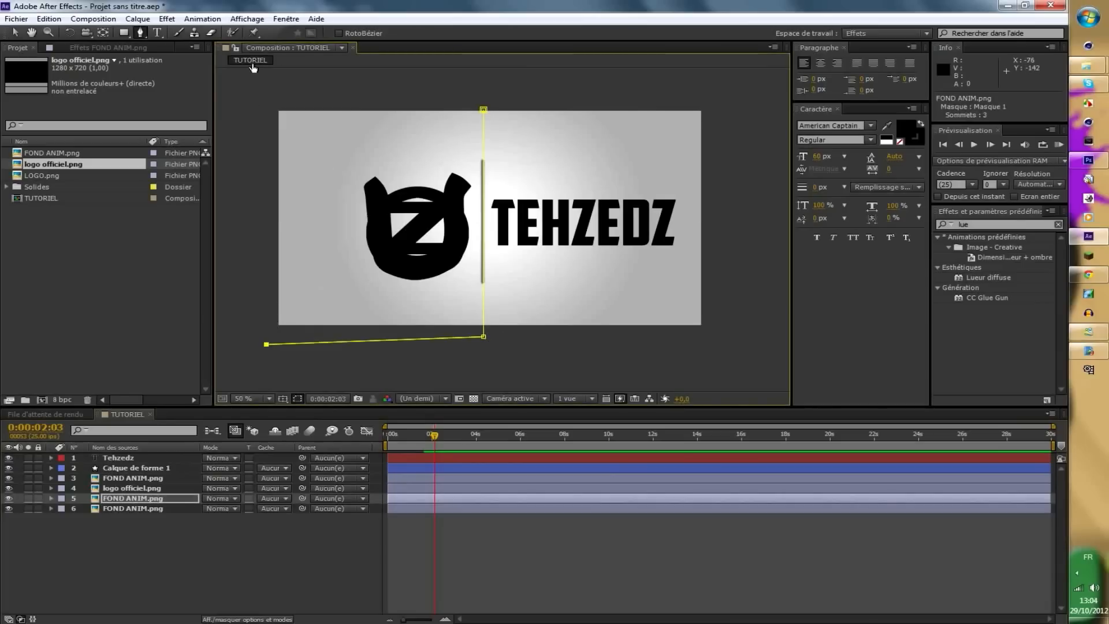
click(262, 107)
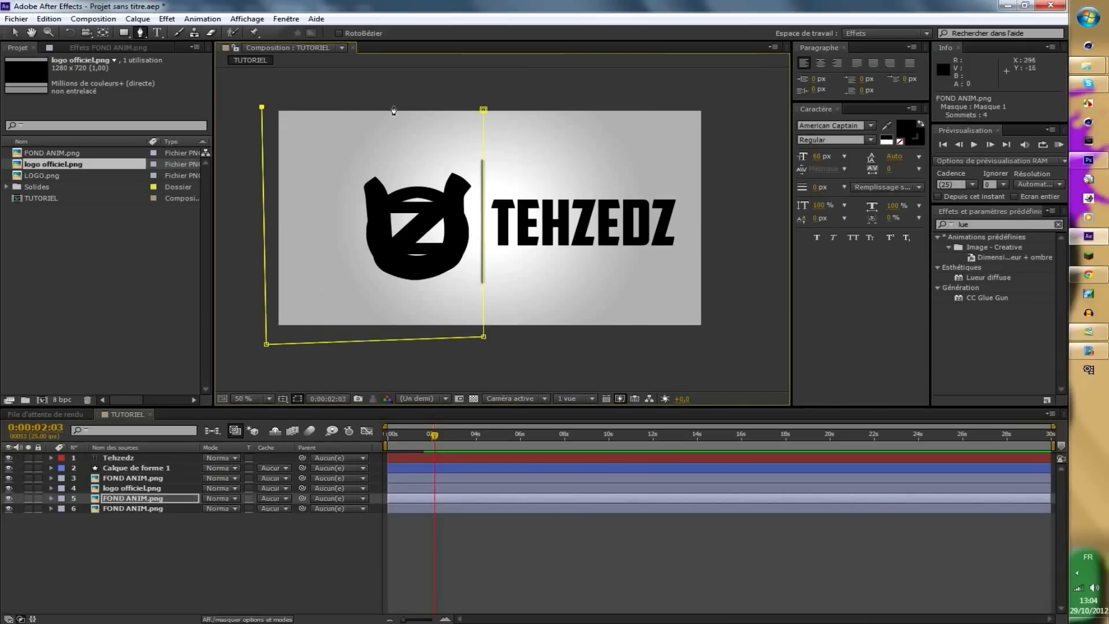
click(484, 110)
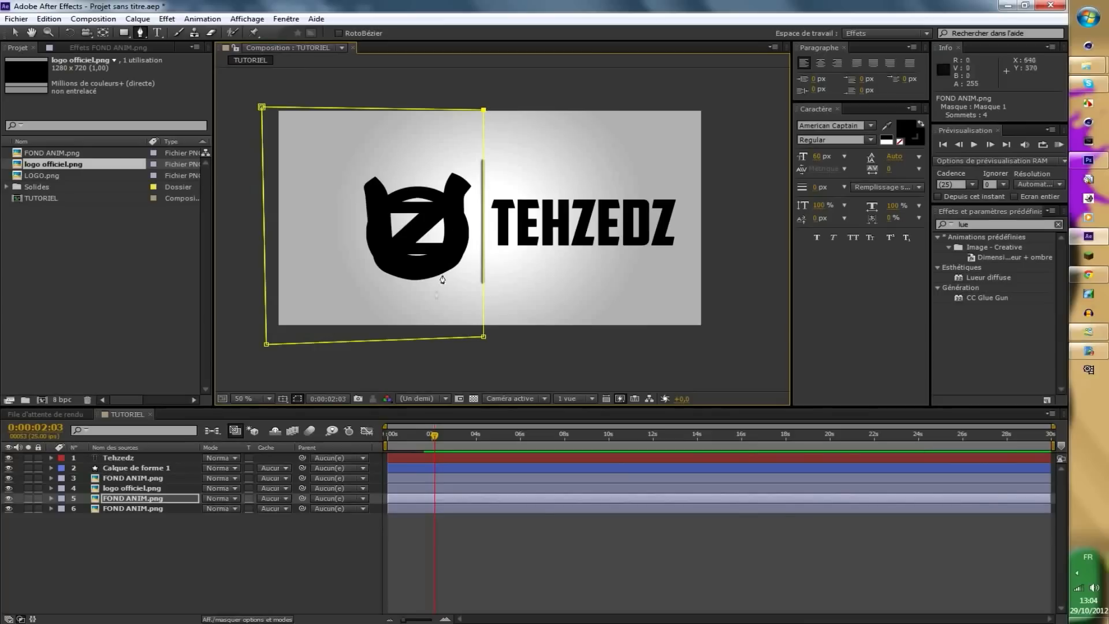
Move the Tehzedz layer beneath the left-masked FOND ANIM.png, shift the text to 648, 474 and go to 0:00:01:19.
drag(137, 458, 139, 500)
click(15, 33)
mouse_move(604, 218)
mouse_down()
mouse_move(555, 229)
mouse_move(607, 225)
mouse_up()
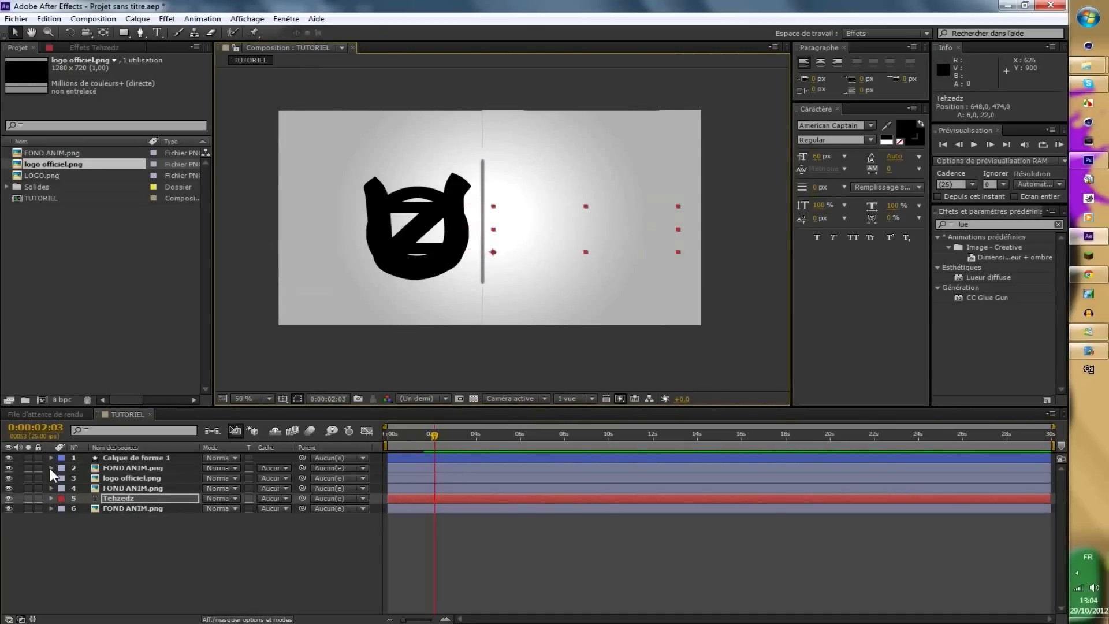
mouse_move(435, 442)
mouse_down()
mouse_move(414, 442)
mouse_move(427, 442)
mouse_up()
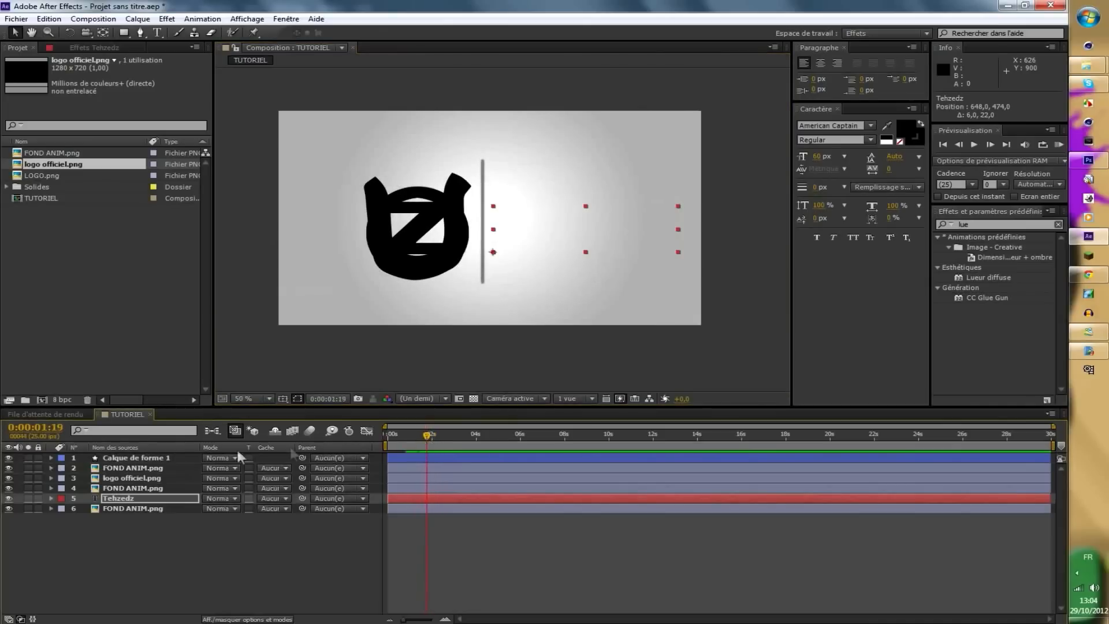
Add a 100% opacity keyframe at 0:00:01:16 on the FOND ANIM.png layer masked to the area right of the line.
click(49, 468)
click(51, 468)
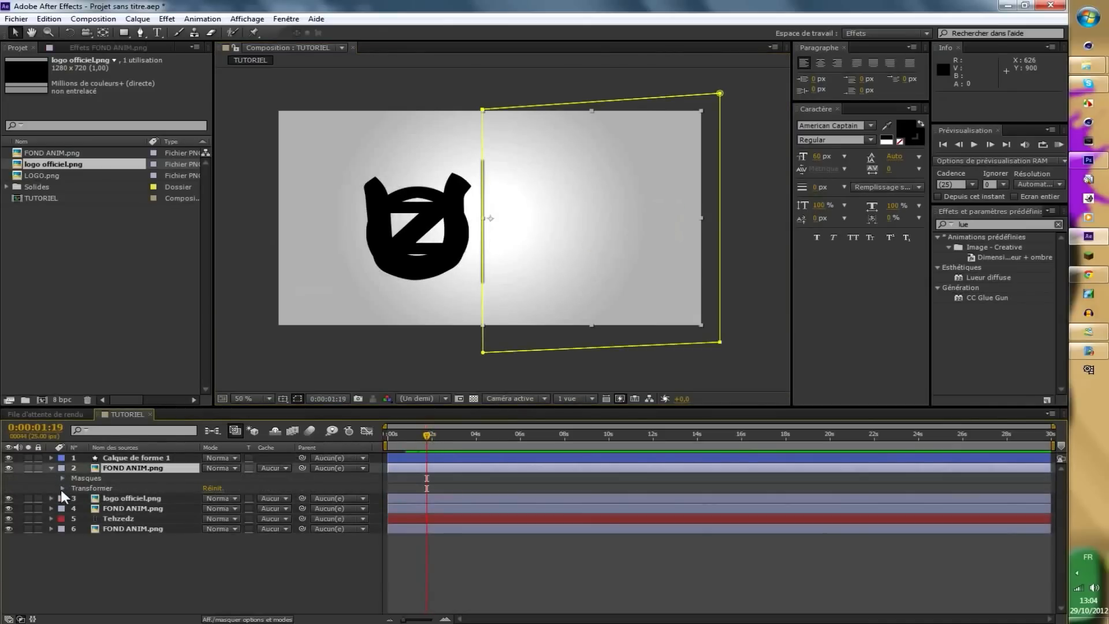
click(61, 489)
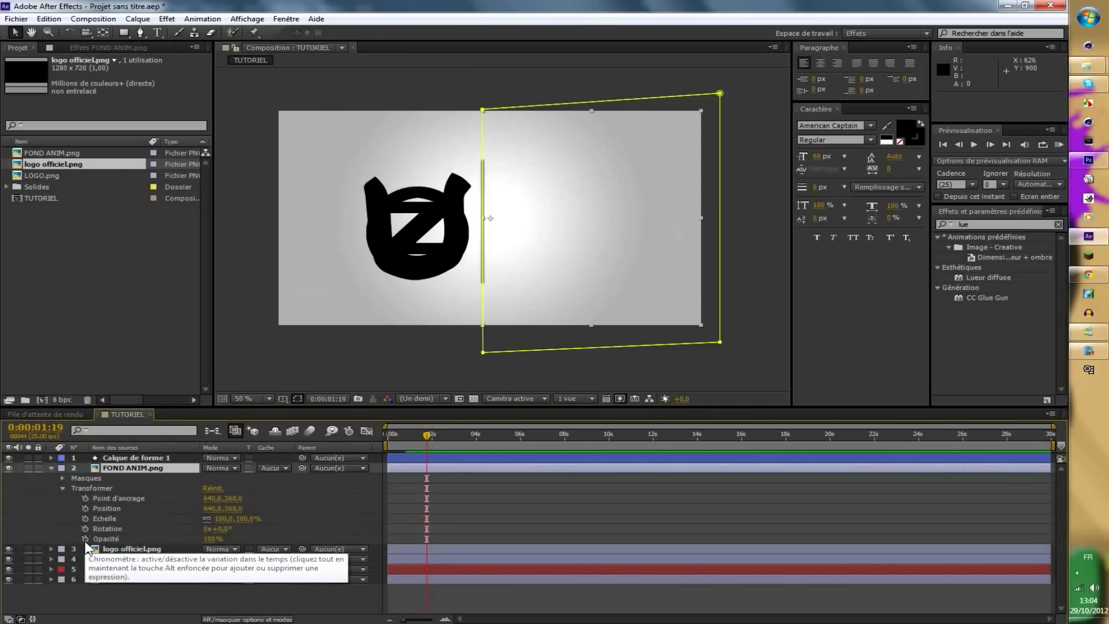
key(Page_Up)
key(Page_Up)
key(Page_Up)
key(Page_Up)
key(Page_Up)
key(Page_Up)
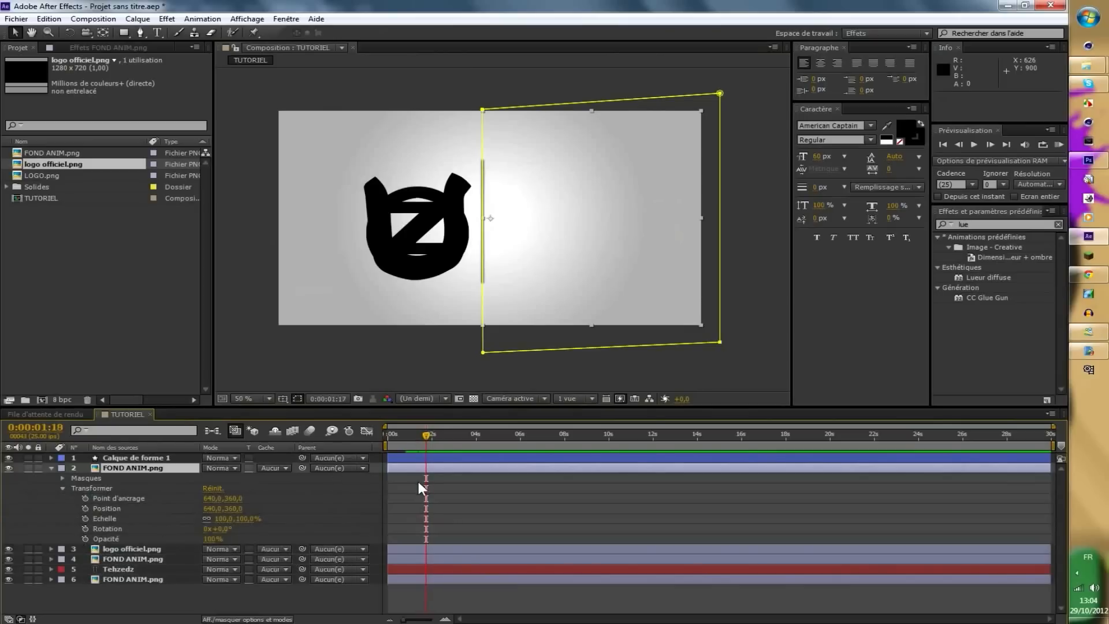
key(Page_Down)
key(Page_Down)
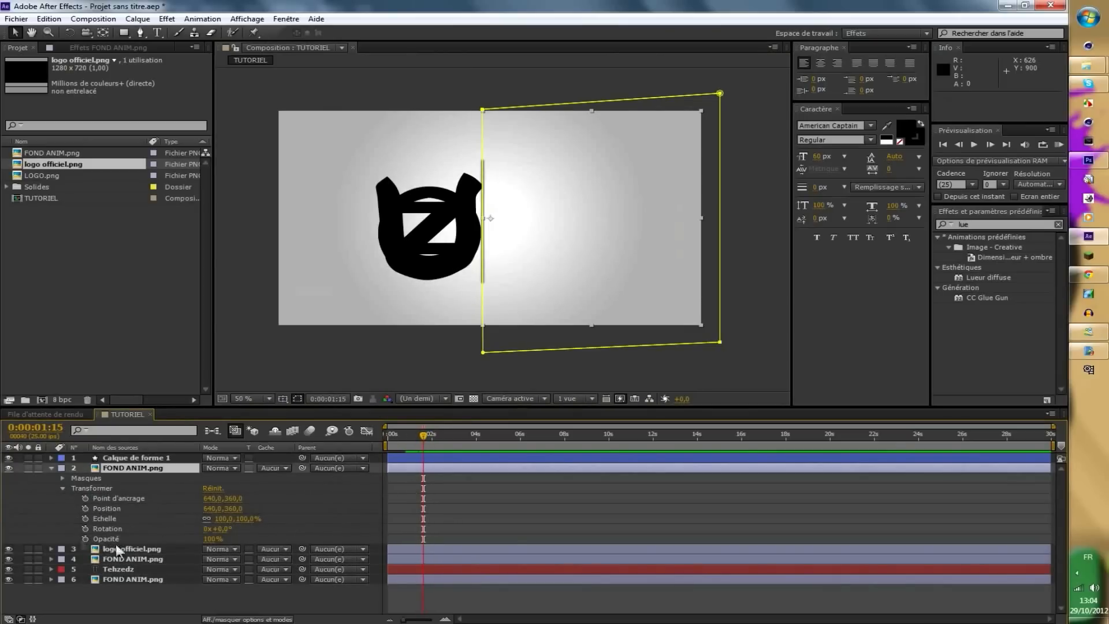
key(Page_Down)
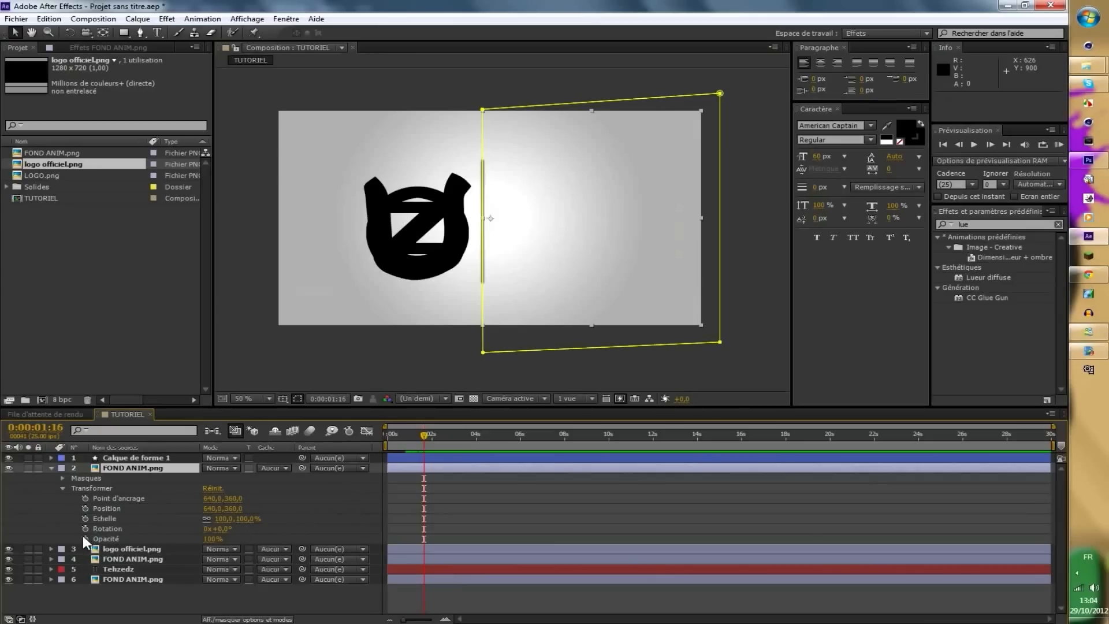
click(85, 538)
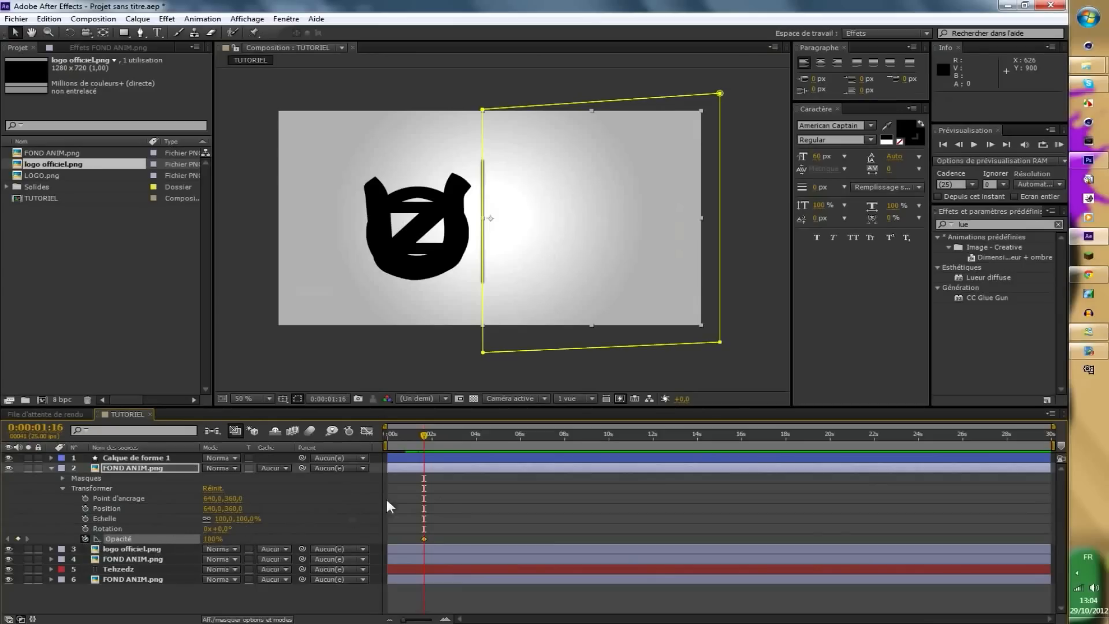
Set the right-masked FOND ANIM.png layer's opacity to 0% at 0:00:01:18.
key(Page_Down)
click(216, 536)
drag(212, 542, 133, 542)
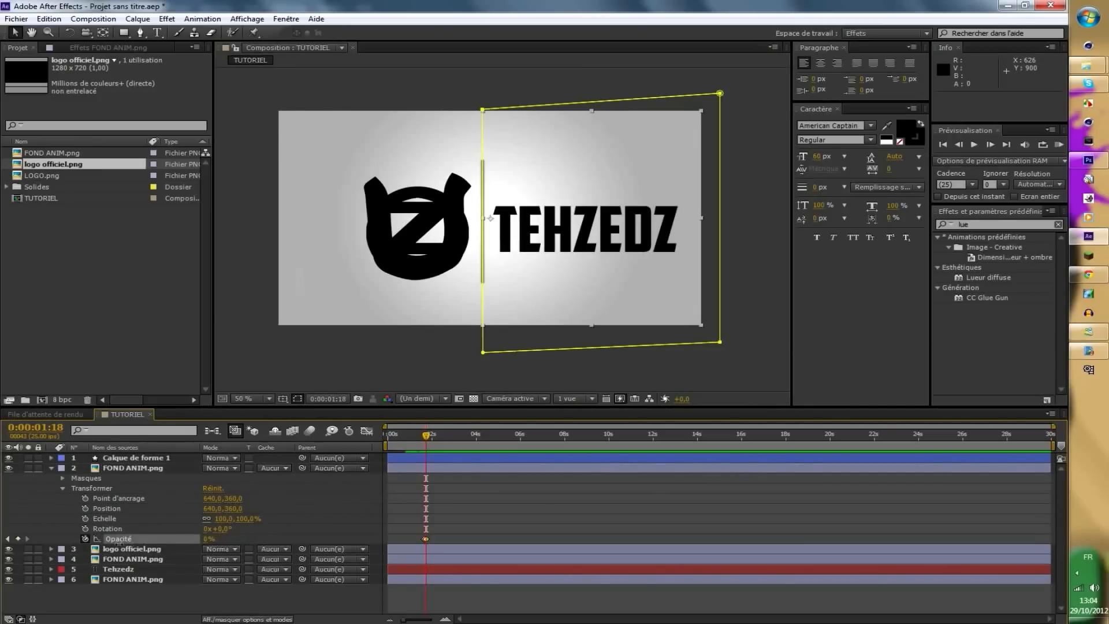
drag(61, 544, 60, 542)
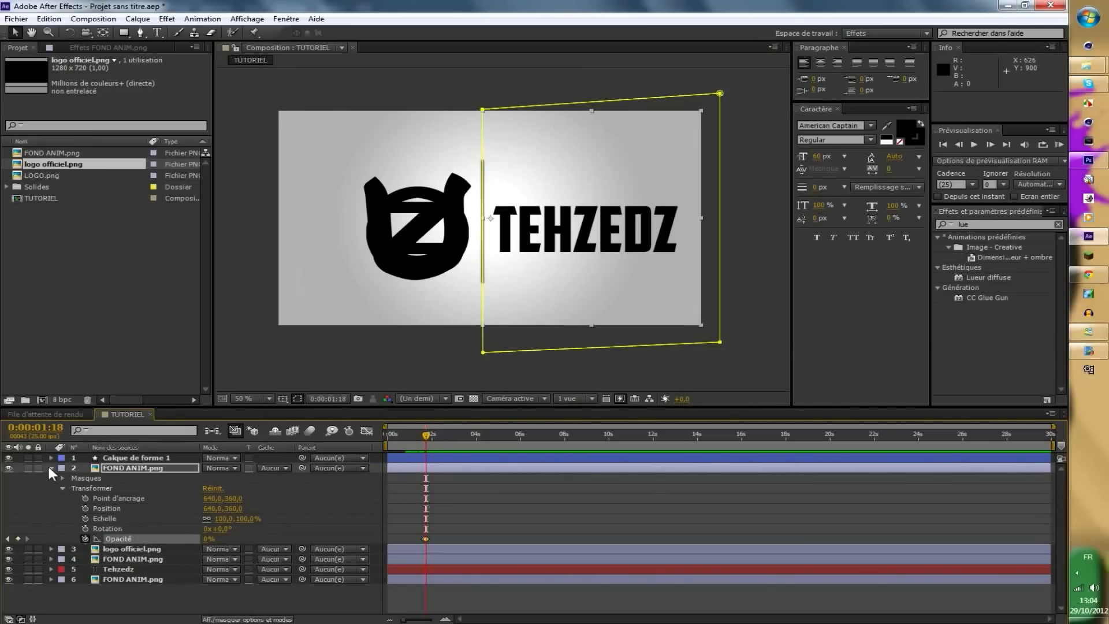
click(51, 468)
Move the Tehzedz text horizontally to 52, 474 behind the left-masked background and preview the intro from the start.
click(139, 498)
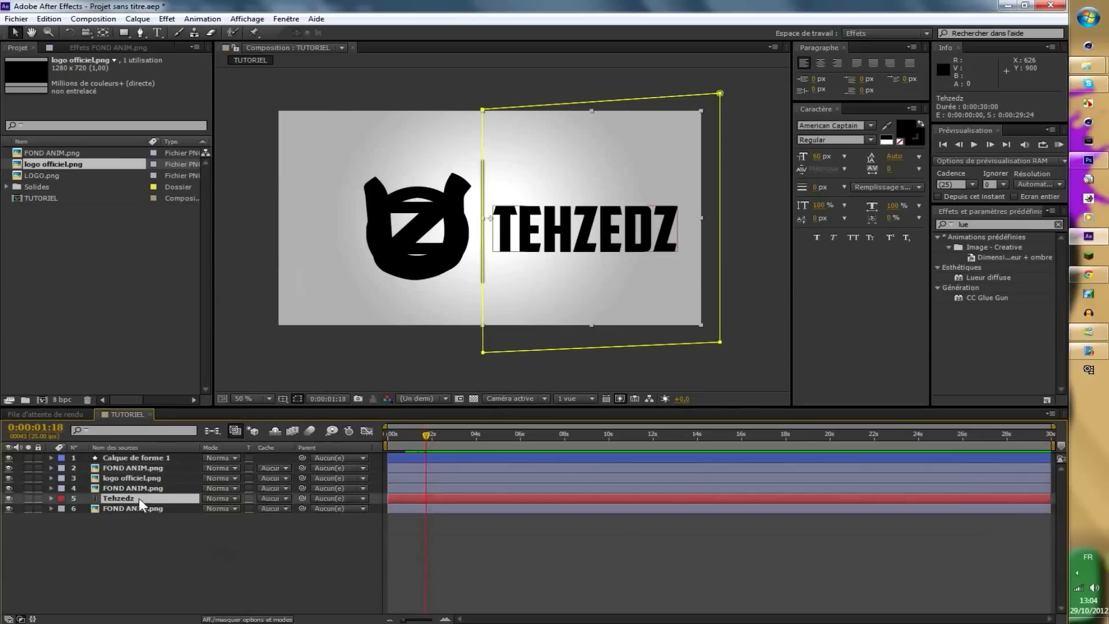
drag(574, 227, 387, 230)
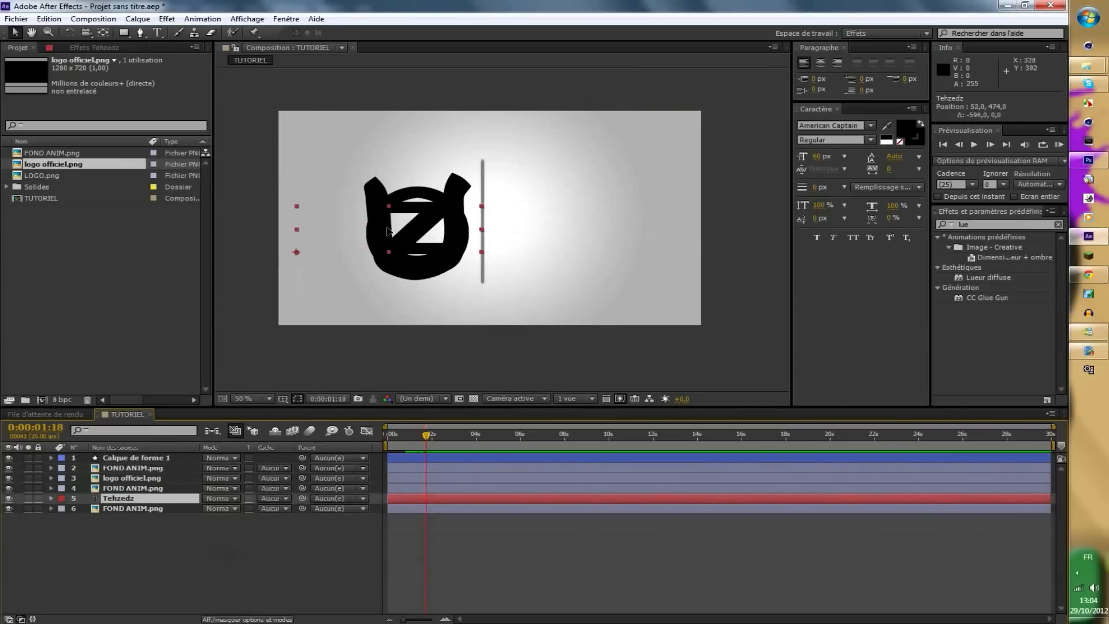
click(414, 440)
drag(413, 440, 439, 456)
key(KP_0)
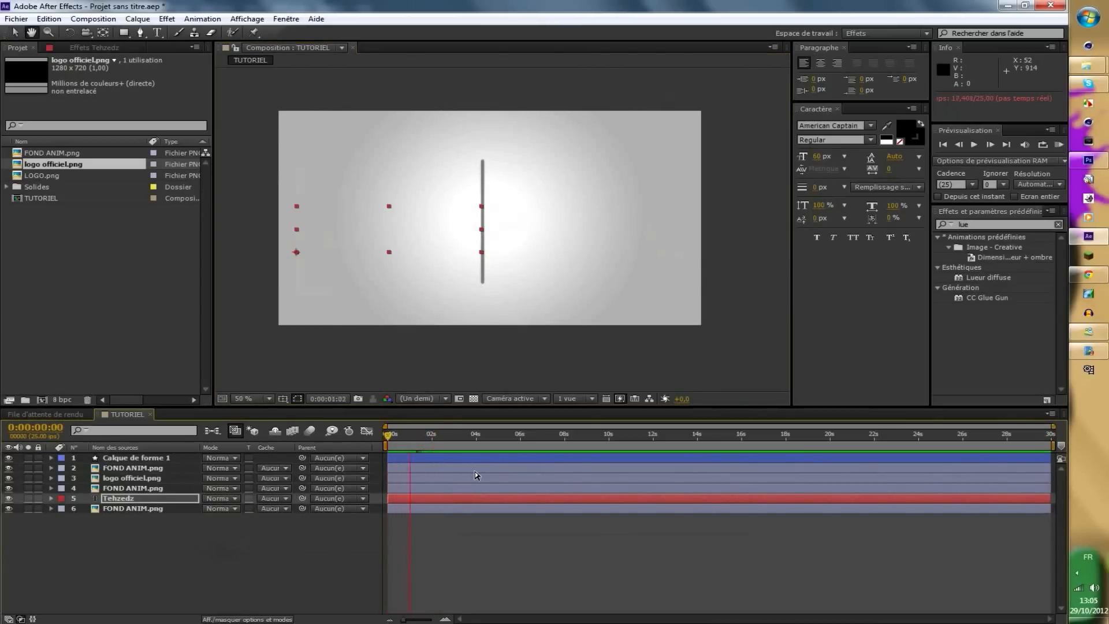
key(space)
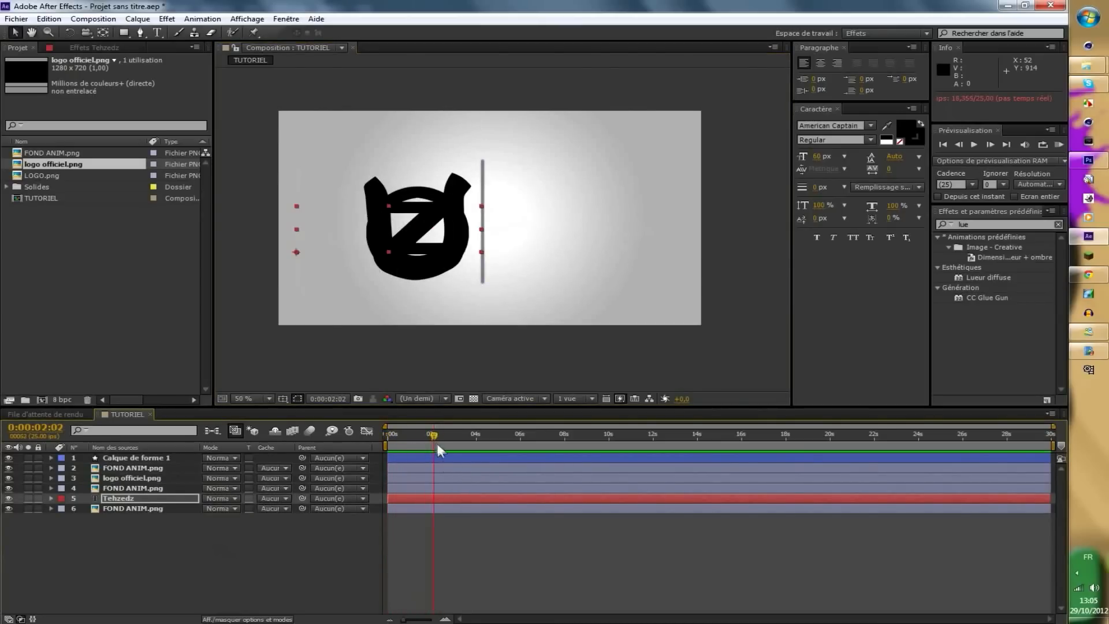
Add a position keyframe to the Tehzedz layer at 0:00:02:01.
mouse_move(437, 444)
mouse_down()
mouse_move(418, 439)
mouse_move(433, 439)
mouse_up()
click(104, 498)
click(51, 498)
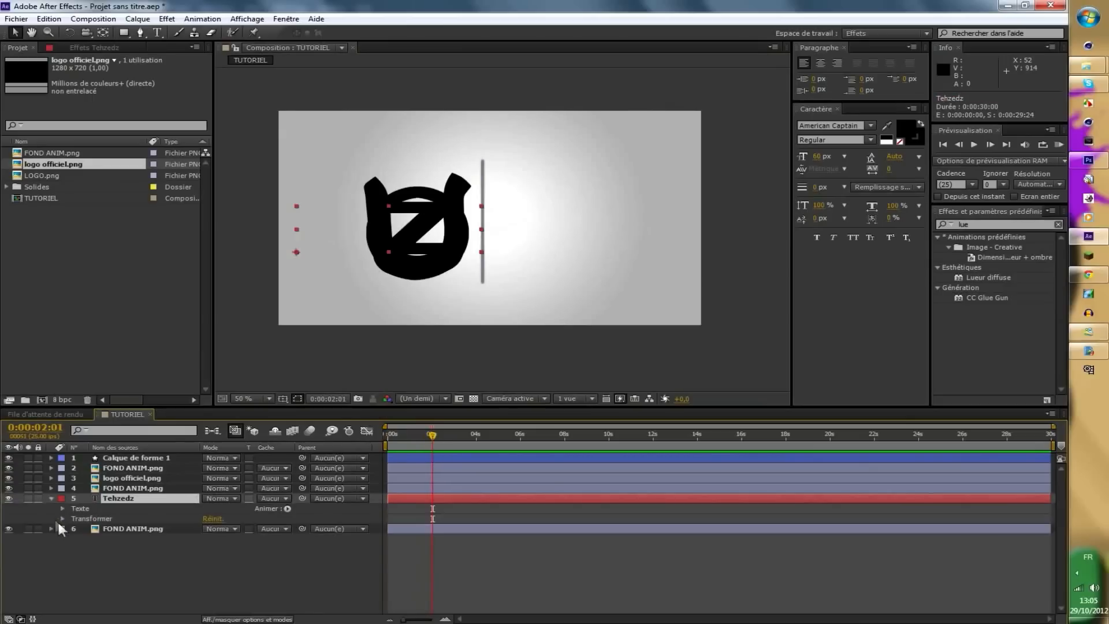
click(62, 518)
click(84, 539)
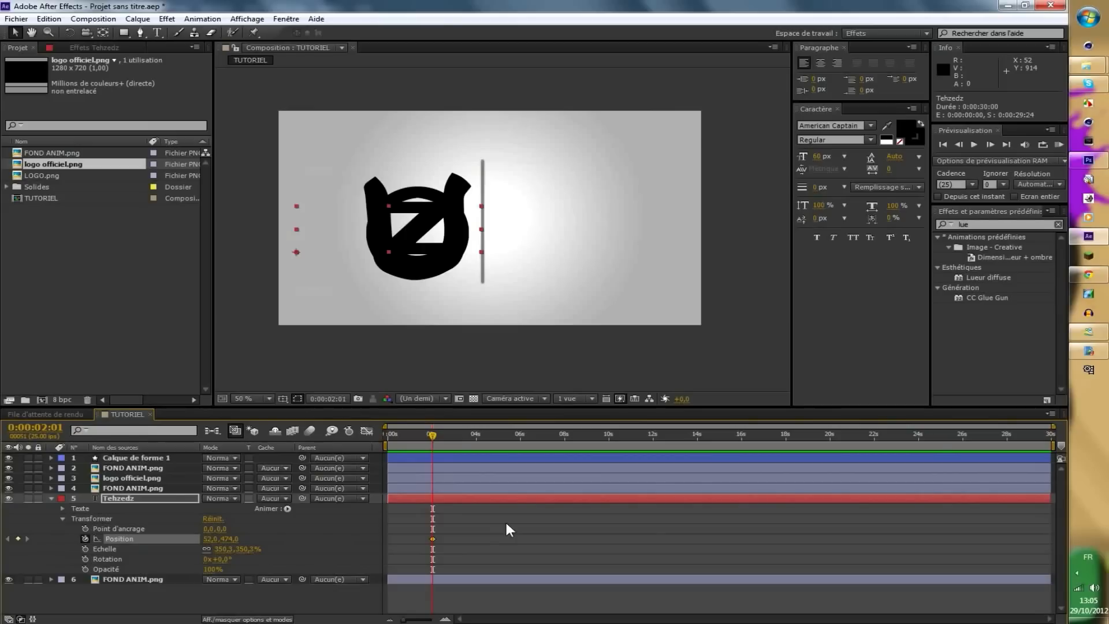
Keyframe the Tehzedz text's slide out from the line by moving it to 650, 478 at 0:00:02:21.
key(shift+Page_Down)
key(shift+Page_Down)
drag(440, 248, 640, 249)
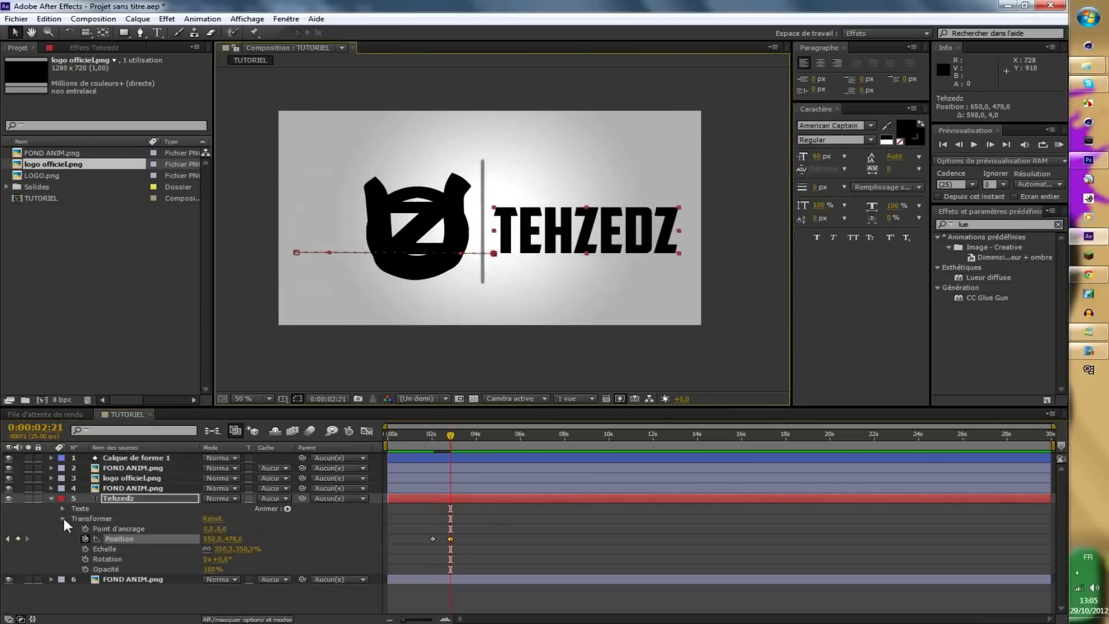
click(51, 498)
Preview the intro twice from the start to examine how the logo and the Tehzedz text slide out.
drag(450, 440, 361, 430)
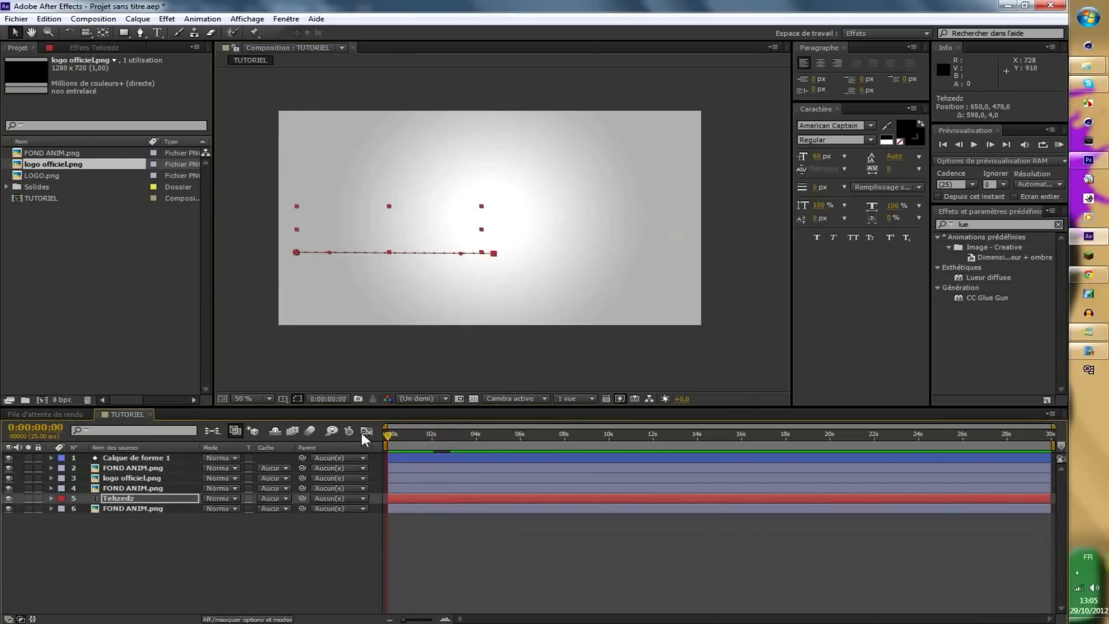
click(291, 529)
key(space)
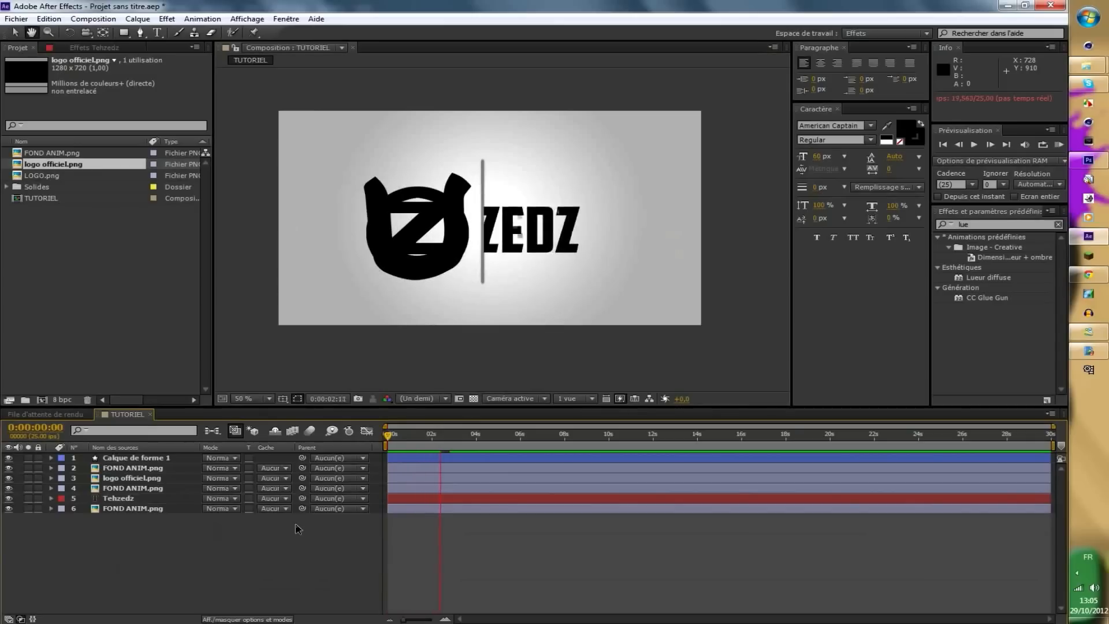
key(space)
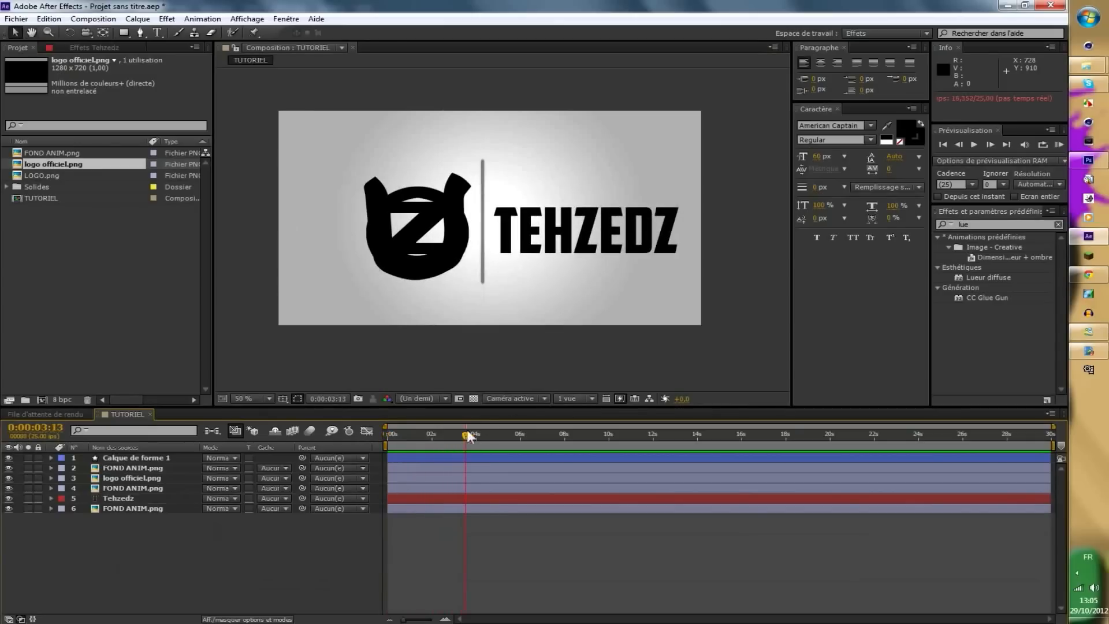
drag(490, 436, 368, 443)
key(space)
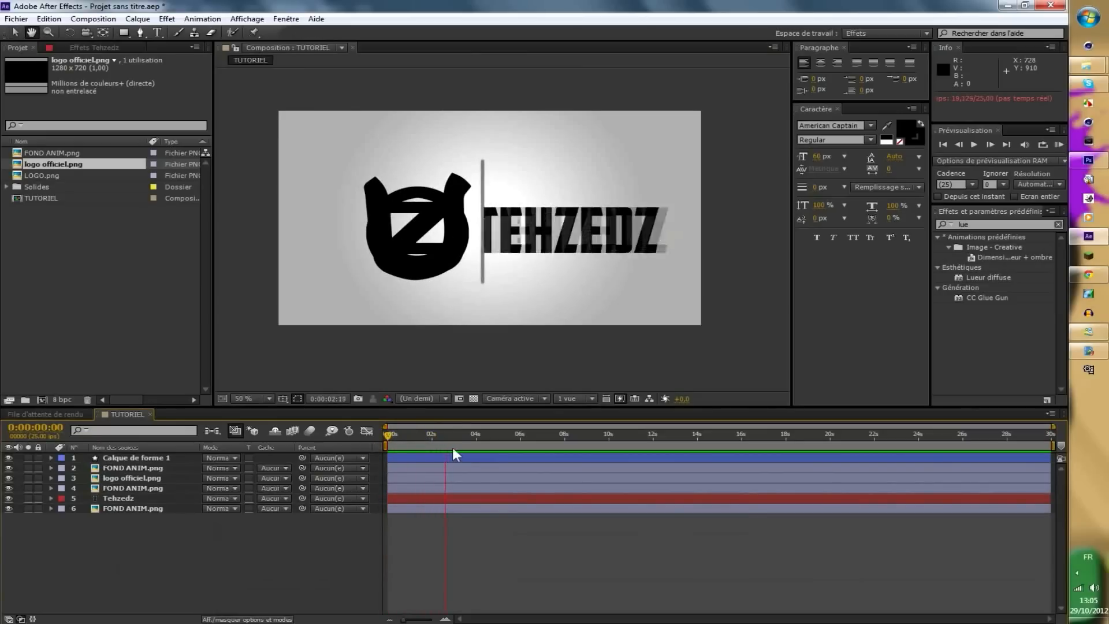
key(space)
click(462, 438)
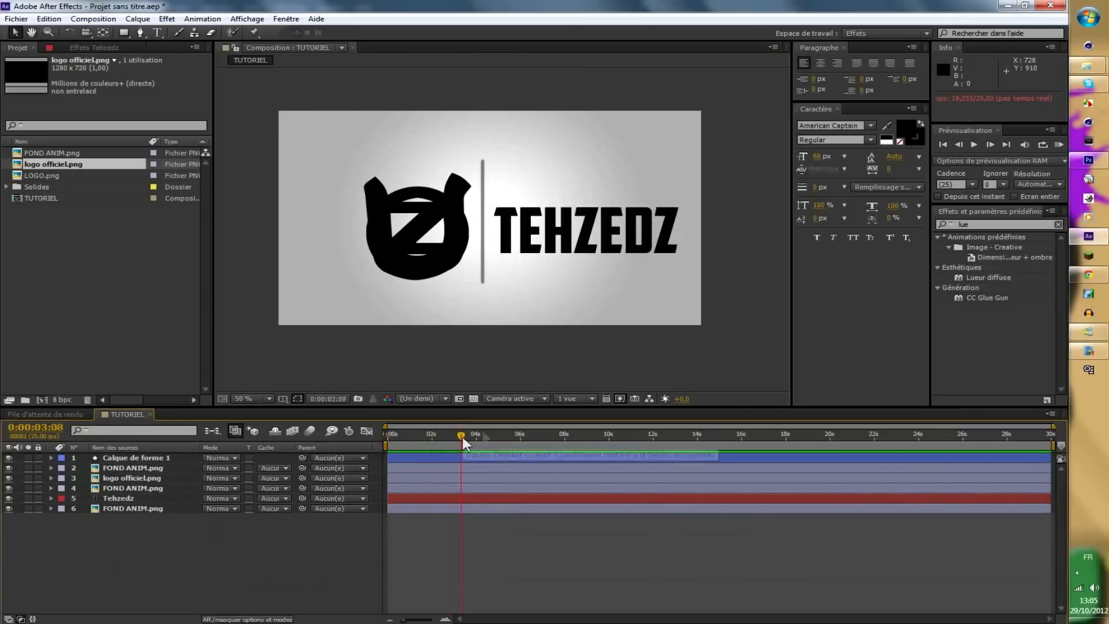
Search the effects for lens and add a new text layer reading youtube.com/user/tehzedz.
drag(992, 227, 899, 224)
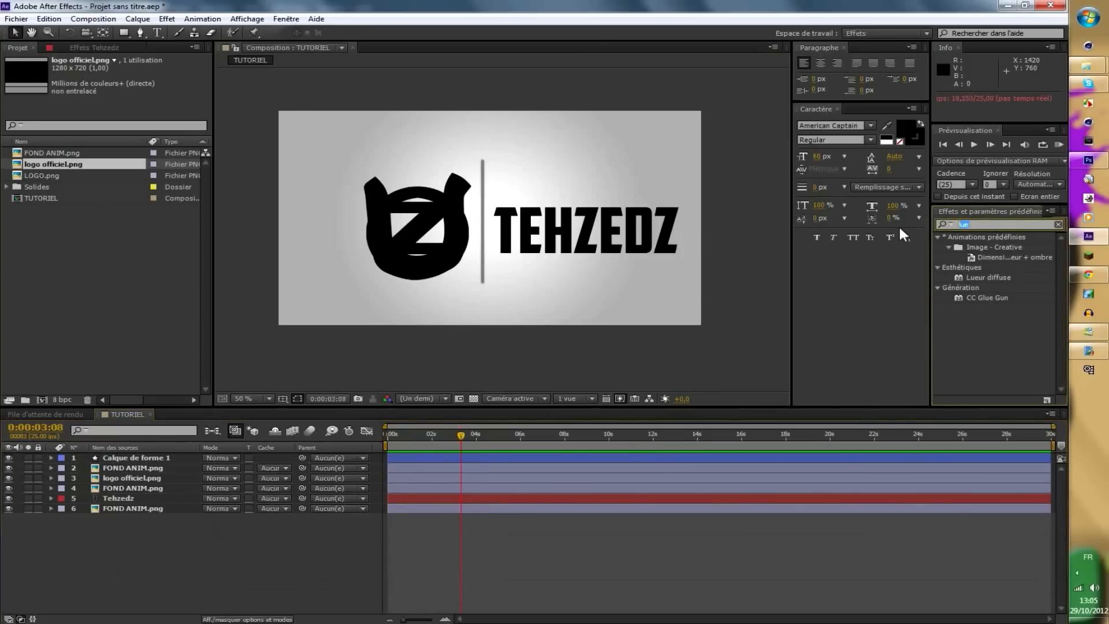
text(lens)
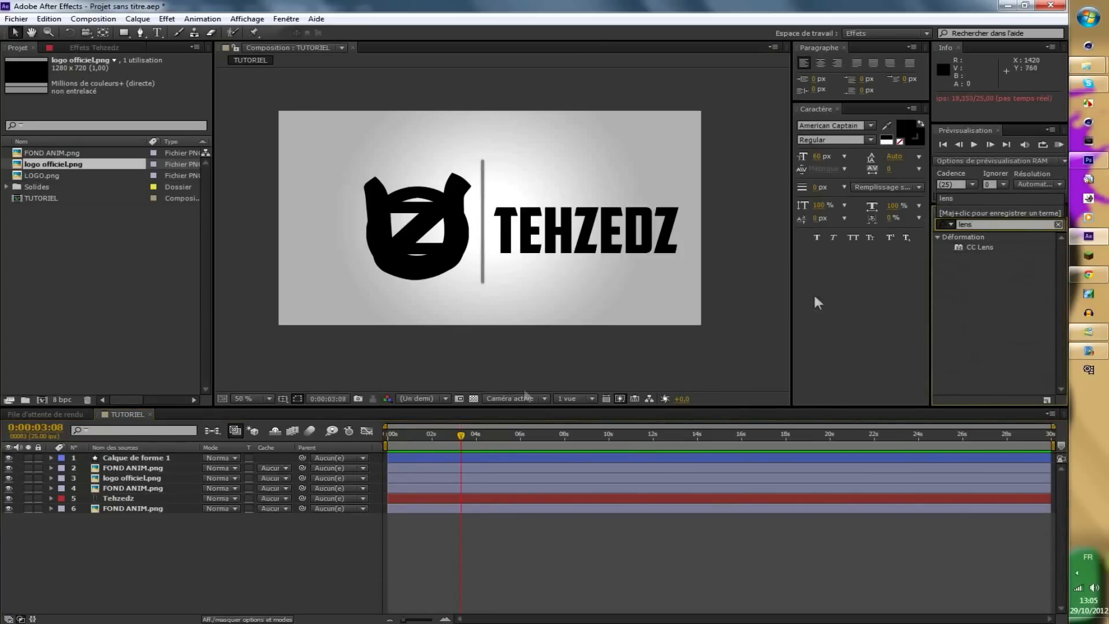
click(157, 32)
click(348, 211)
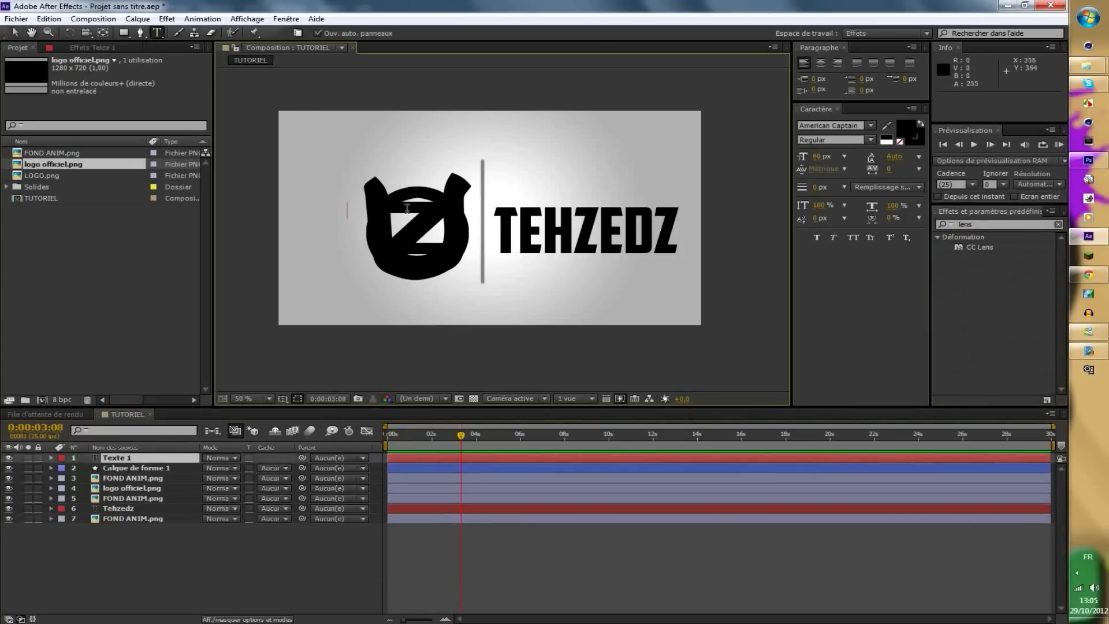
text(YO)
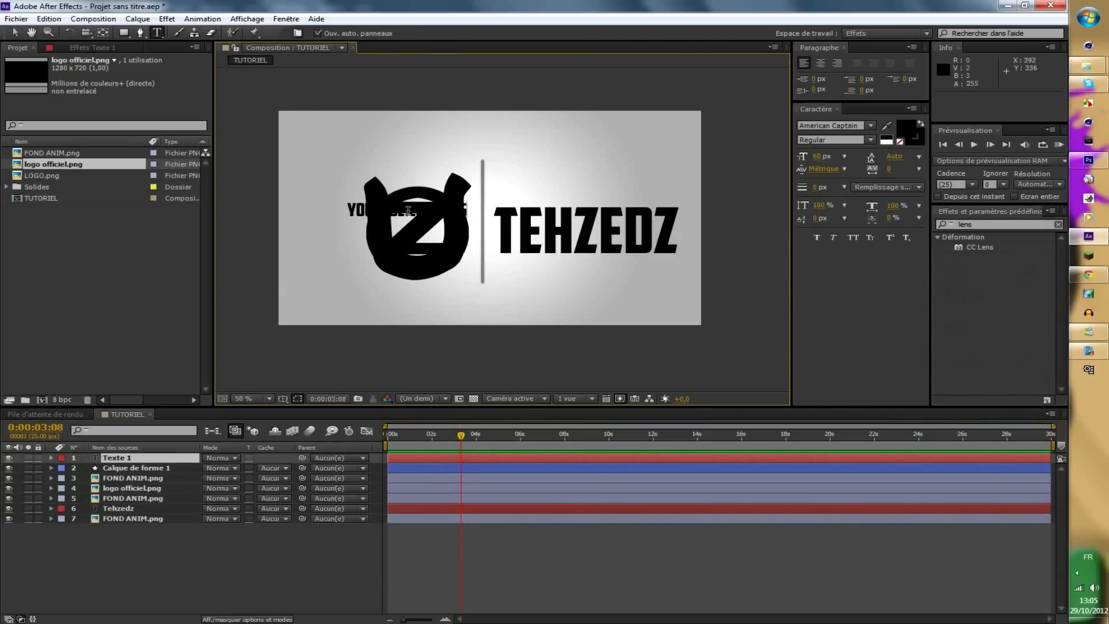
text(/TE)
key(BackSpace)
key(BackSpace)
text(/)
key(BackSpace)
text(/TEHZEDZ)
Set the fill colour of the YouTube address text to red FF0000.
click(906, 128)
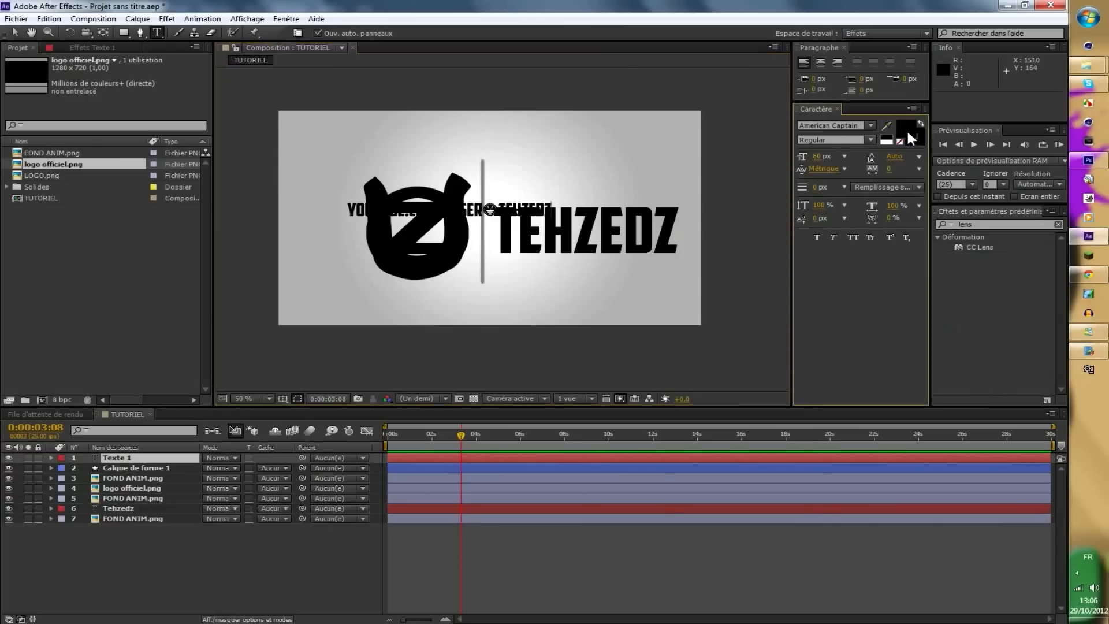
drag(673, 469, 691, 394)
drag(607, 468, 808, 346)
click(778, 406)
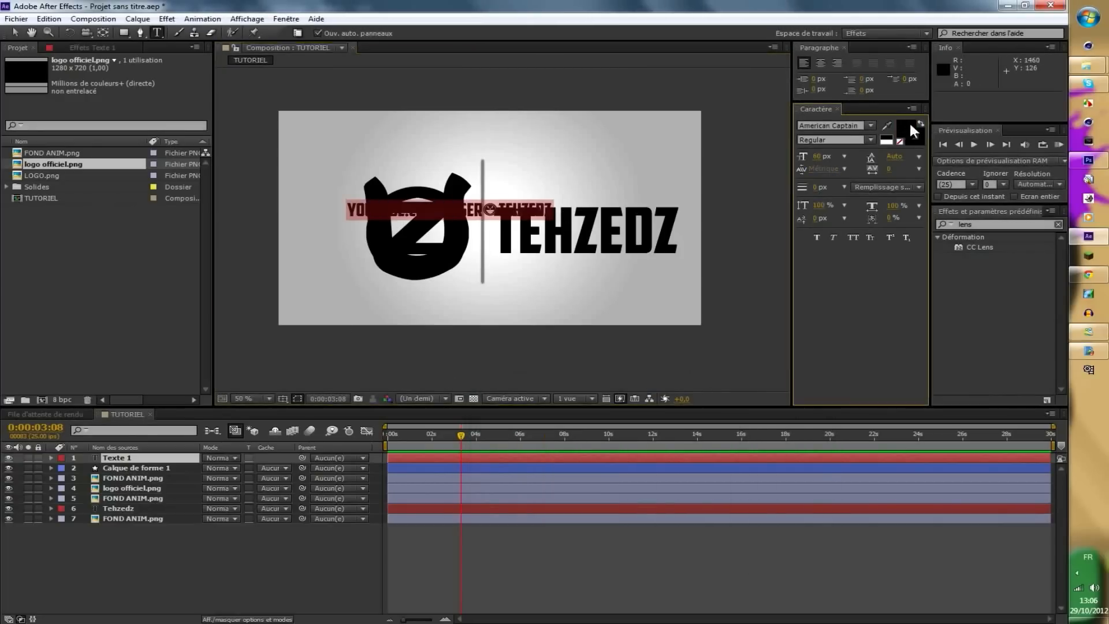
click(908, 126)
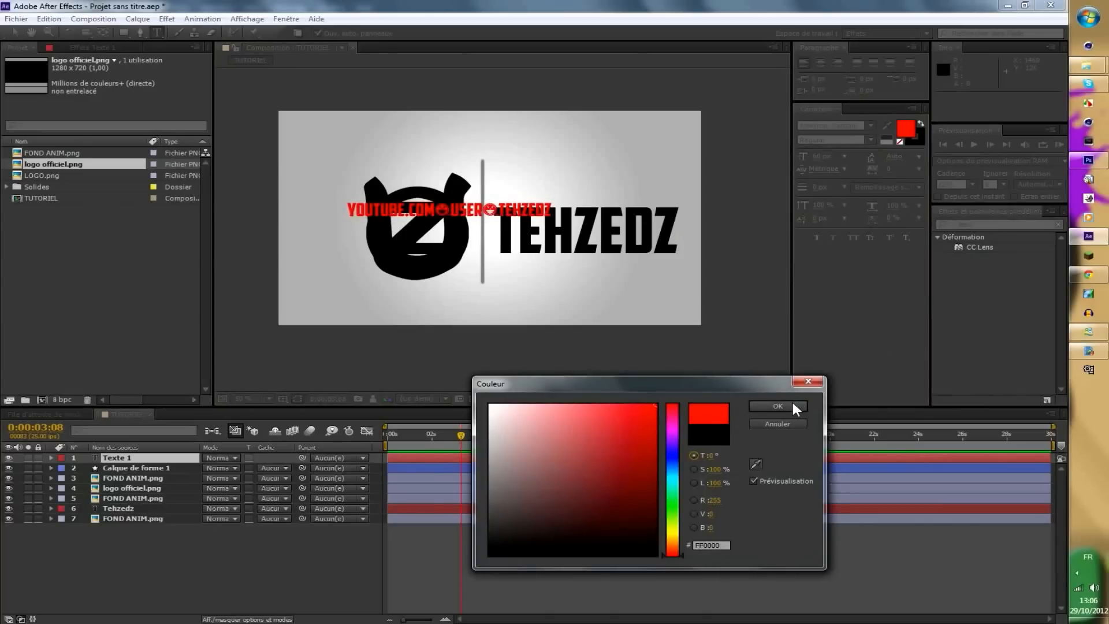
click(793, 404)
Enlarge the red YouTube address to nearly the full composition width and position it at 20, 434.
click(15, 32)
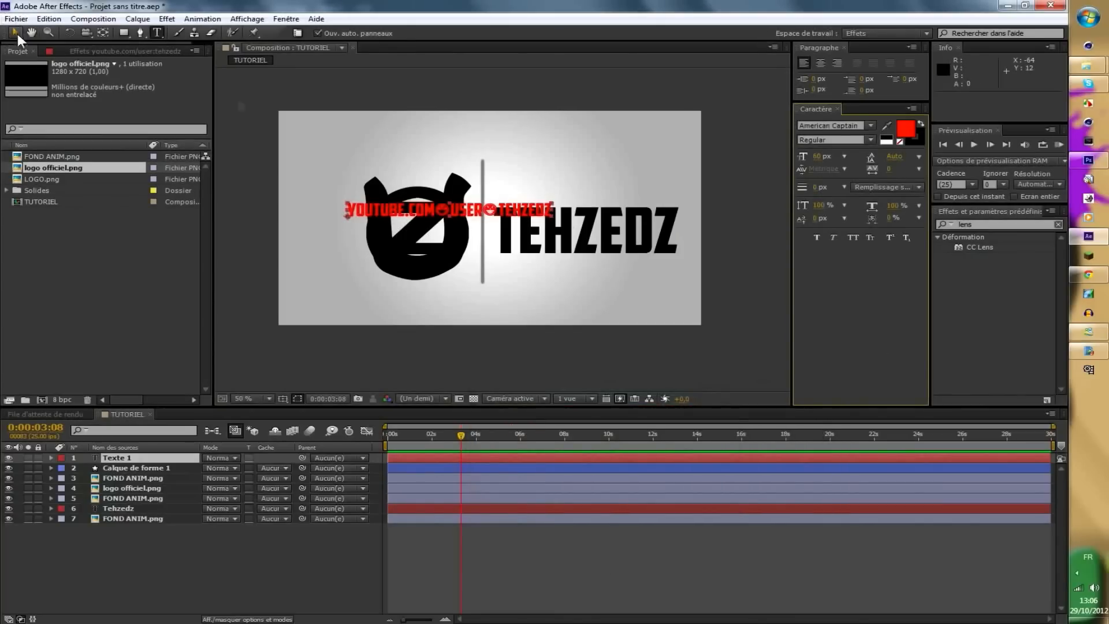
drag(553, 202, 761, 107)
drag(685, 208, 580, 231)
Find the Lueur diffuse effect and apply it to the YouTube address text.
drag(986, 224, 886, 205)
text(lueu)
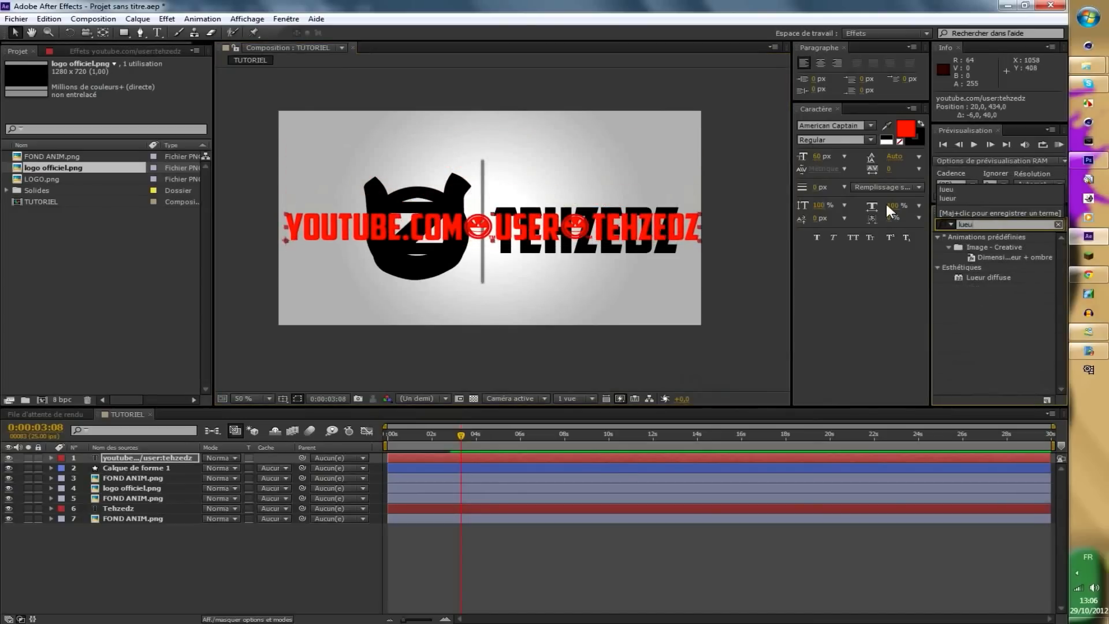
double_click(995, 274)
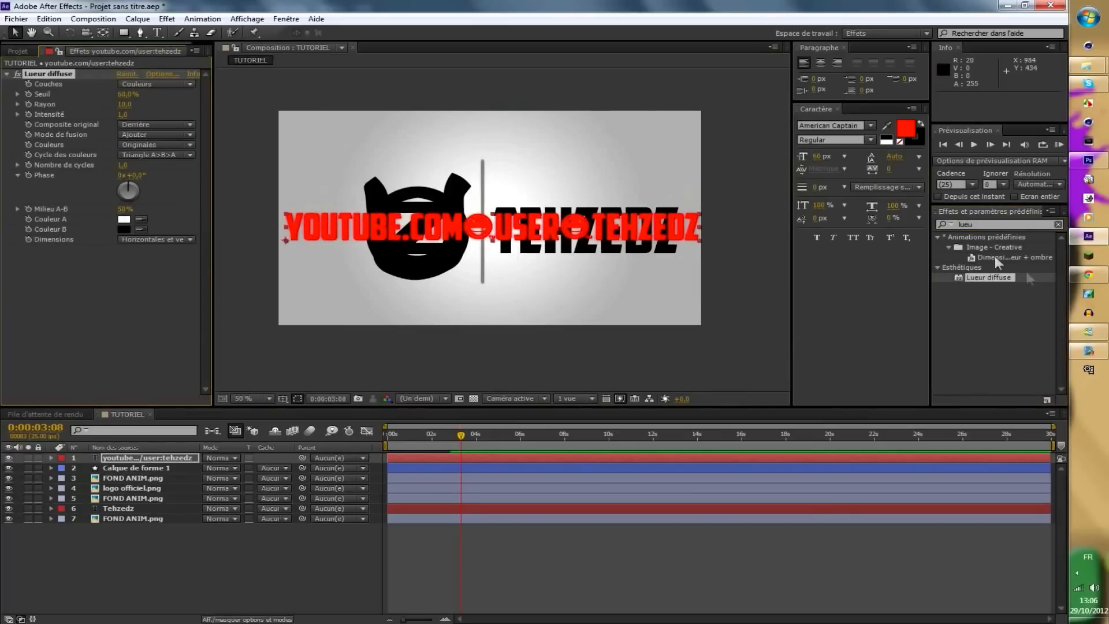
Search the effects for lens and apply CC Lens to the YouTube address text.
key(BackSpace)
key(BackSpace)
key(BackSpace)
key(BackSpace)
text(lens)
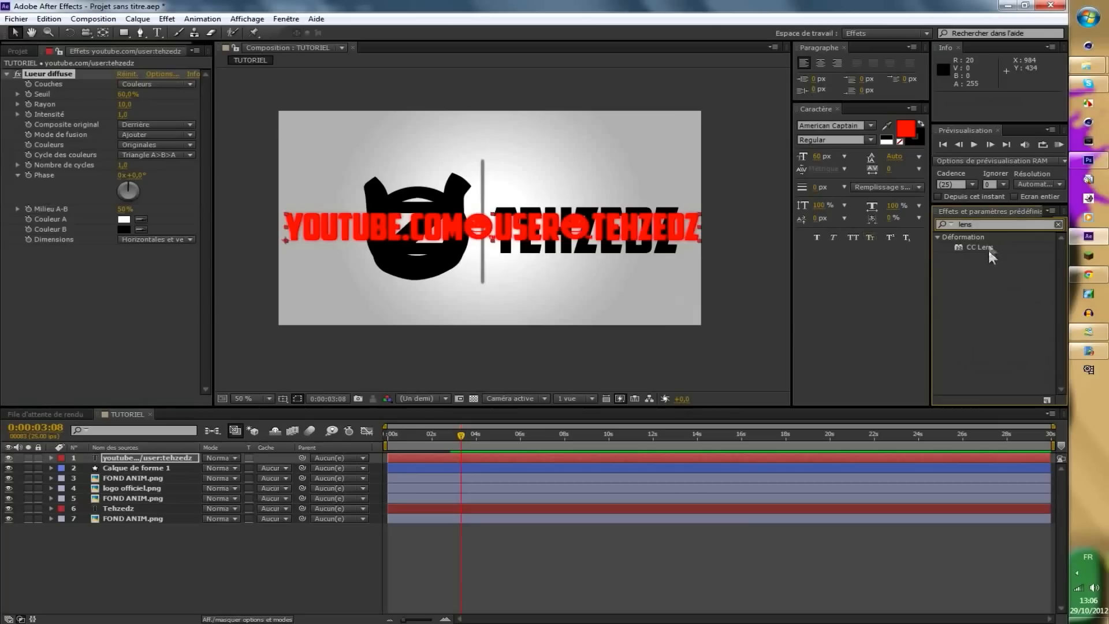
drag(990, 248, 539, 231)
Animate the YouTube address's CC Lens Size from 0 at 0:00:03:06 to 500 at 0:00:04:21.
mouse_move(458, 440)
mouse_down()
mouse_move(442, 442)
mouse_move(459, 440)
mouse_up()
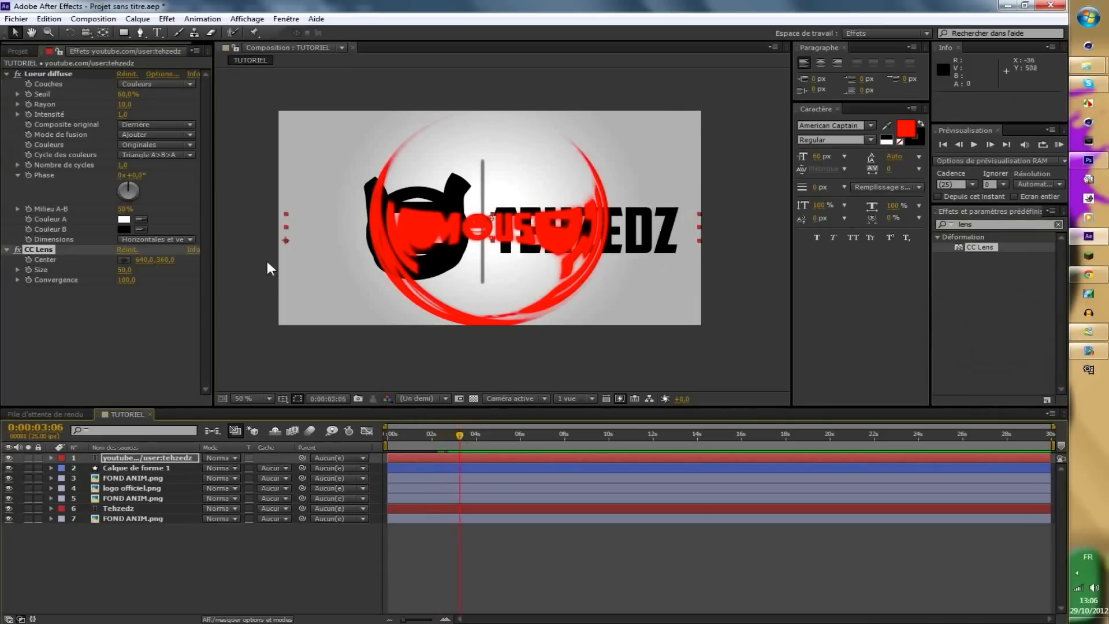
drag(123, 270, 10, 268)
click(28, 270)
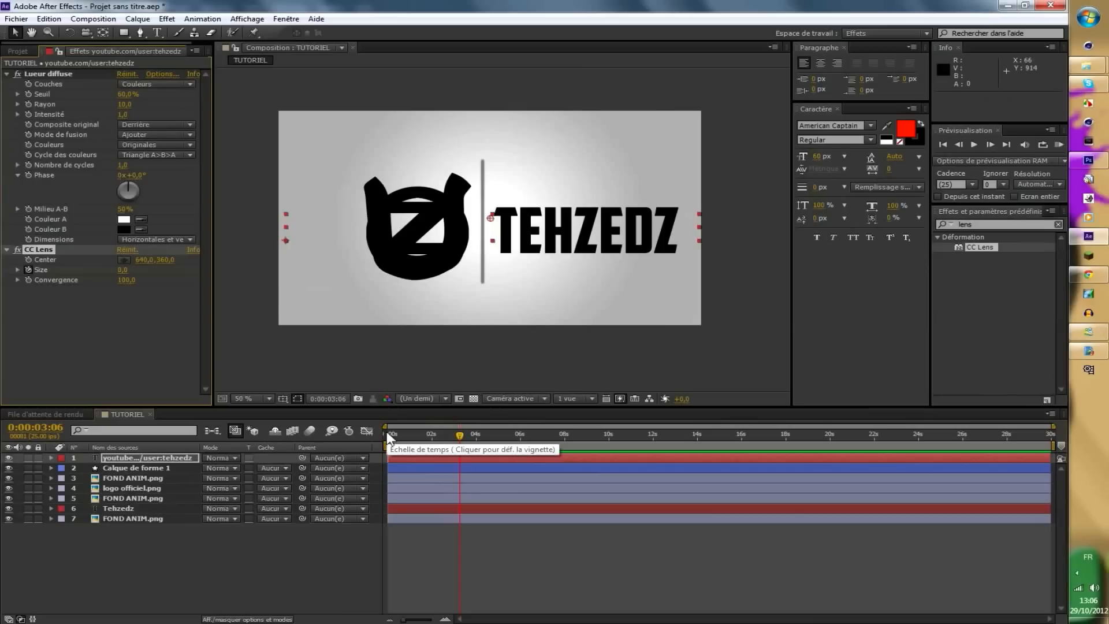
key(space)
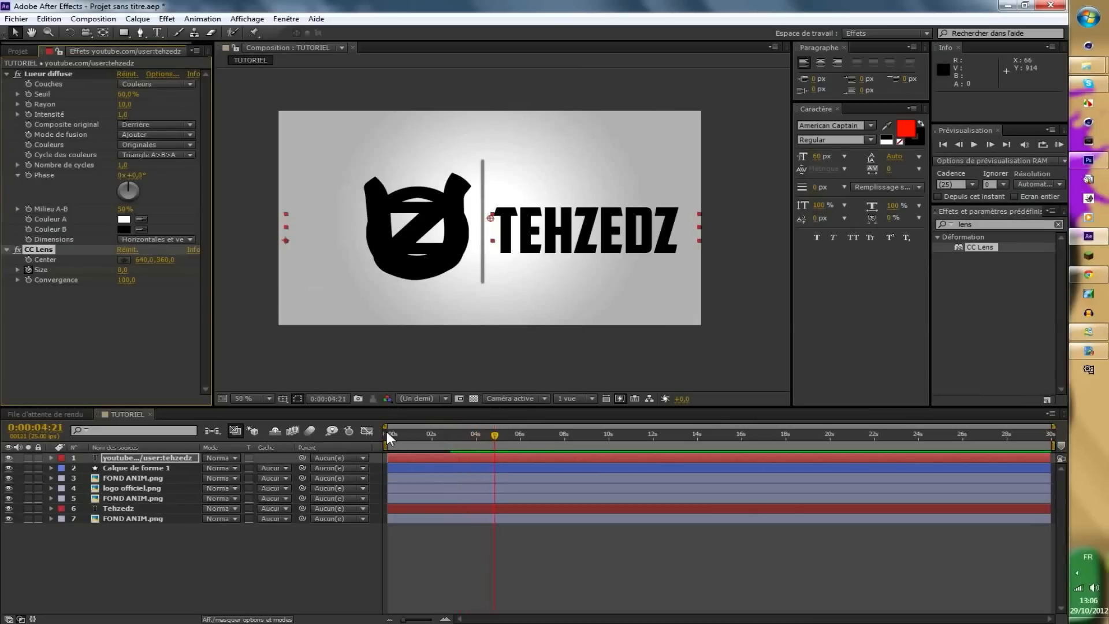
drag(126, 270, 422, 272)
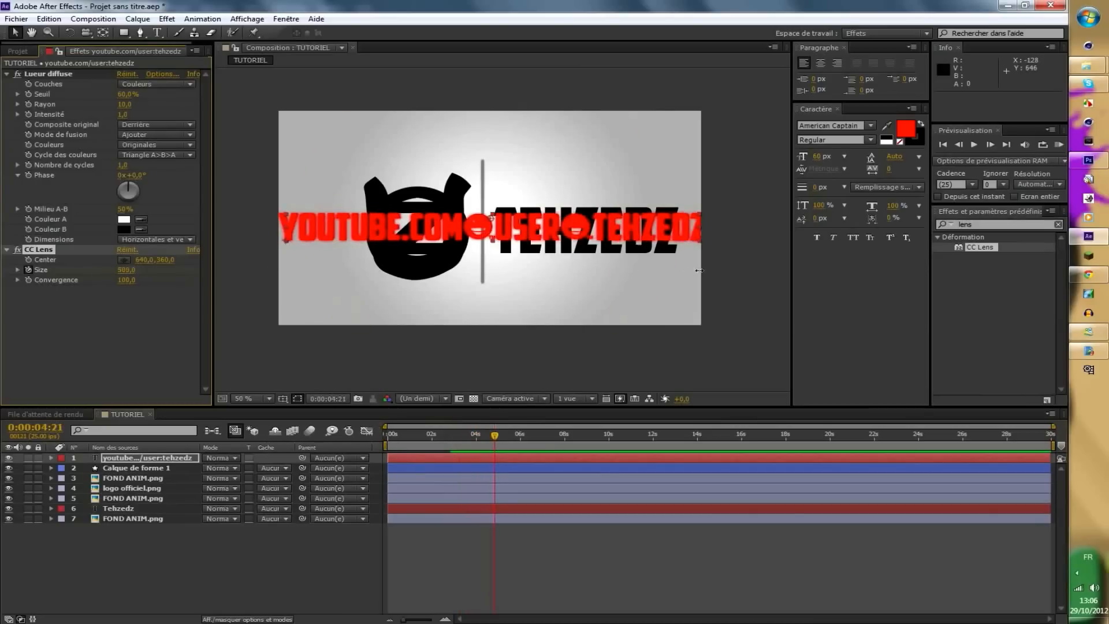
Preview the YouTube address's lens animation starting from 0:00:02:22.
drag(490, 445, 452, 445)
click(329, 528)
key(space)
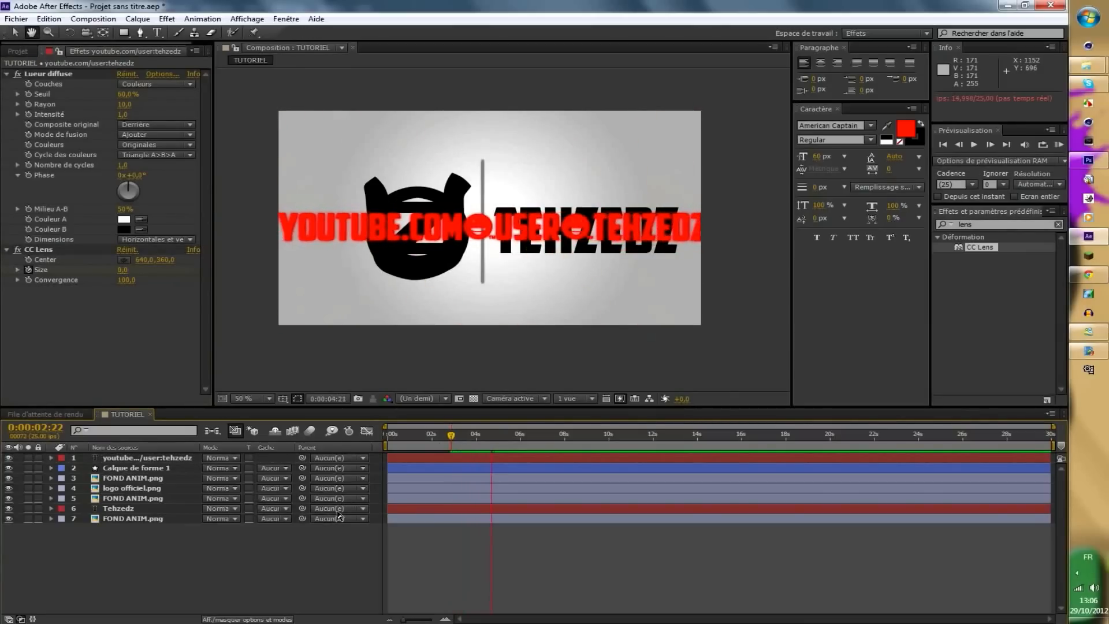
key(space)
Shrink the red YouTube address slightly so it fits inside the composition's side edges, and position it at 46, 420.
drag(682, 234, 680, 233)
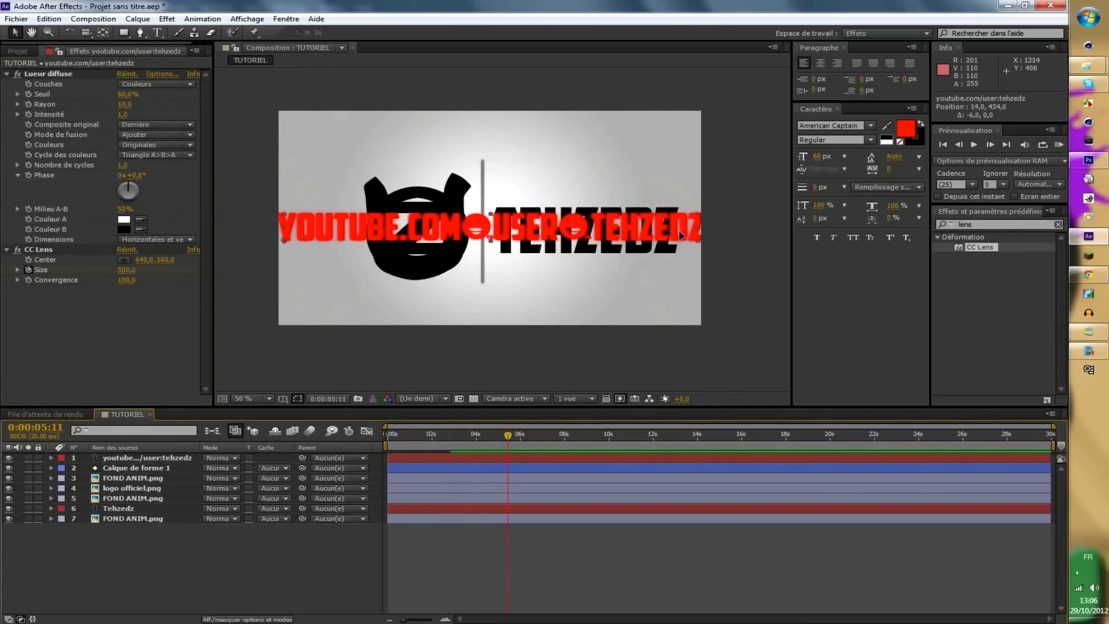
drag(699, 222, 647, 233)
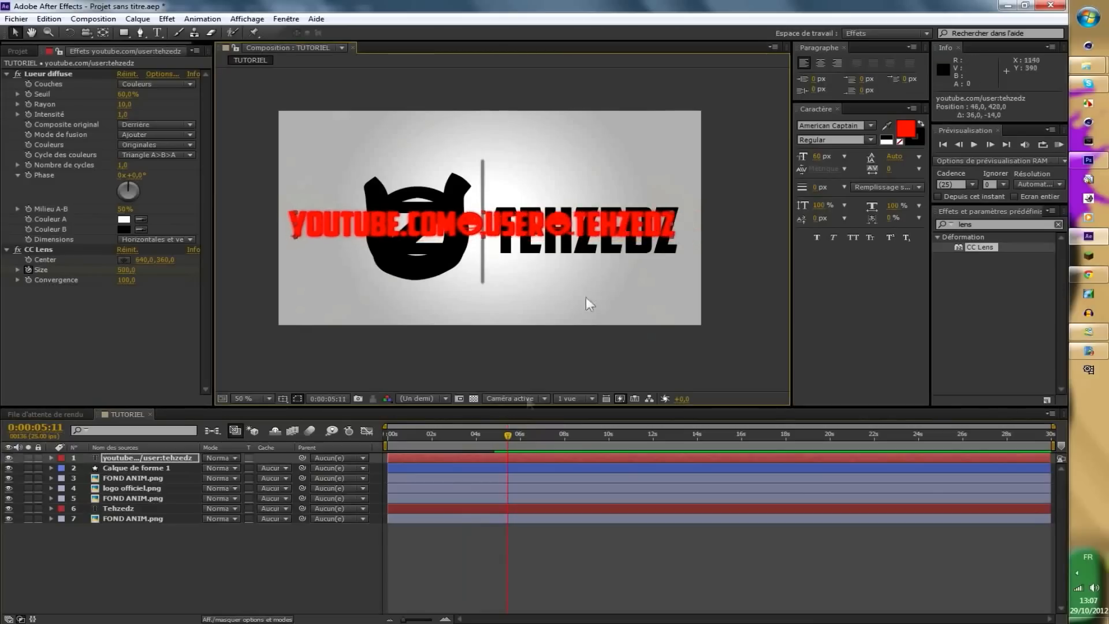
Preview the resized YouTube address's animation from 0:00:01:16, and return the current time to 0:00:00:00.
drag(508, 436, 425, 441)
key(space)
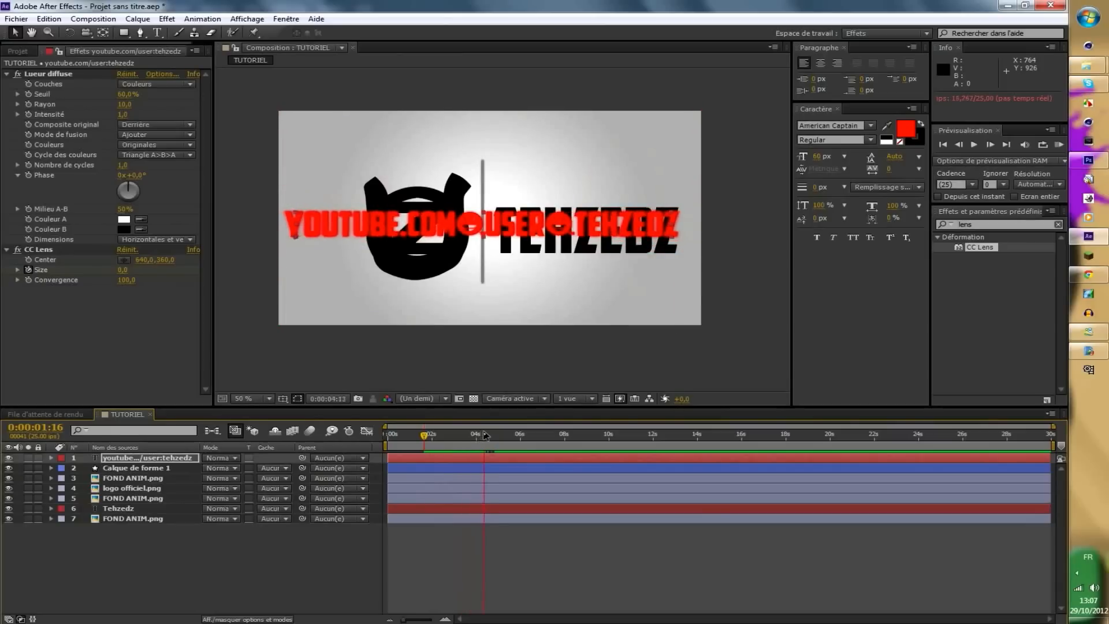
key(space)
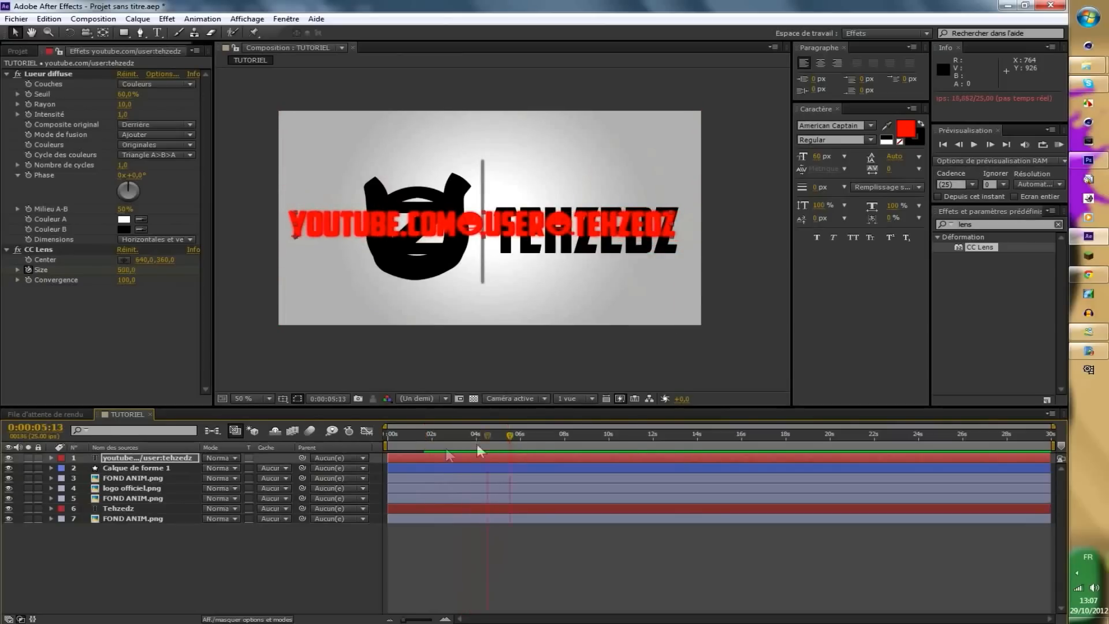
key(Home)
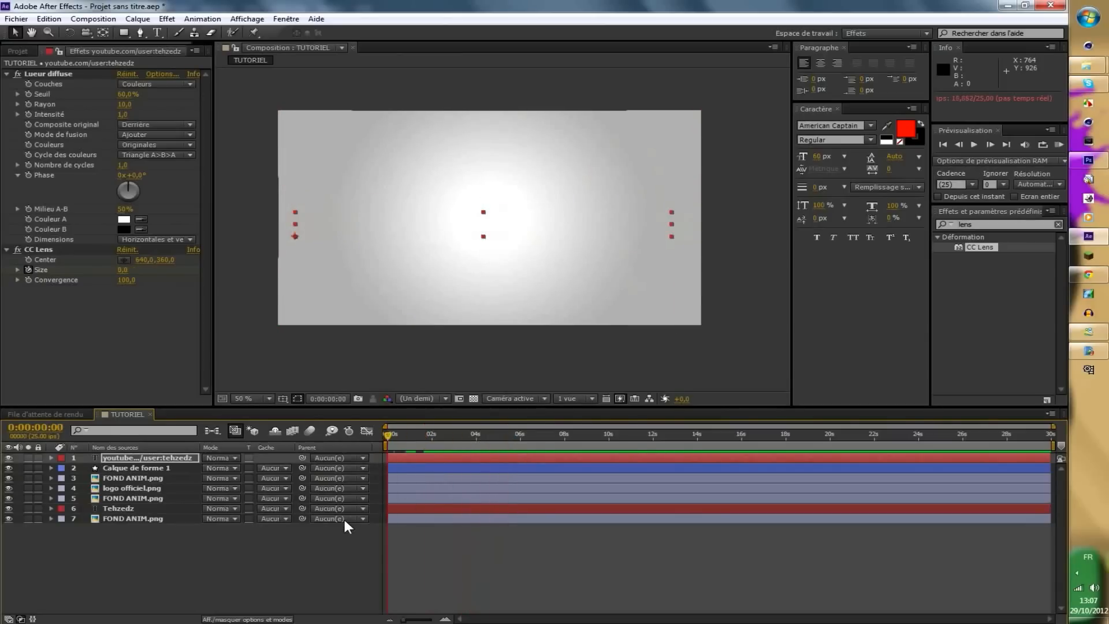